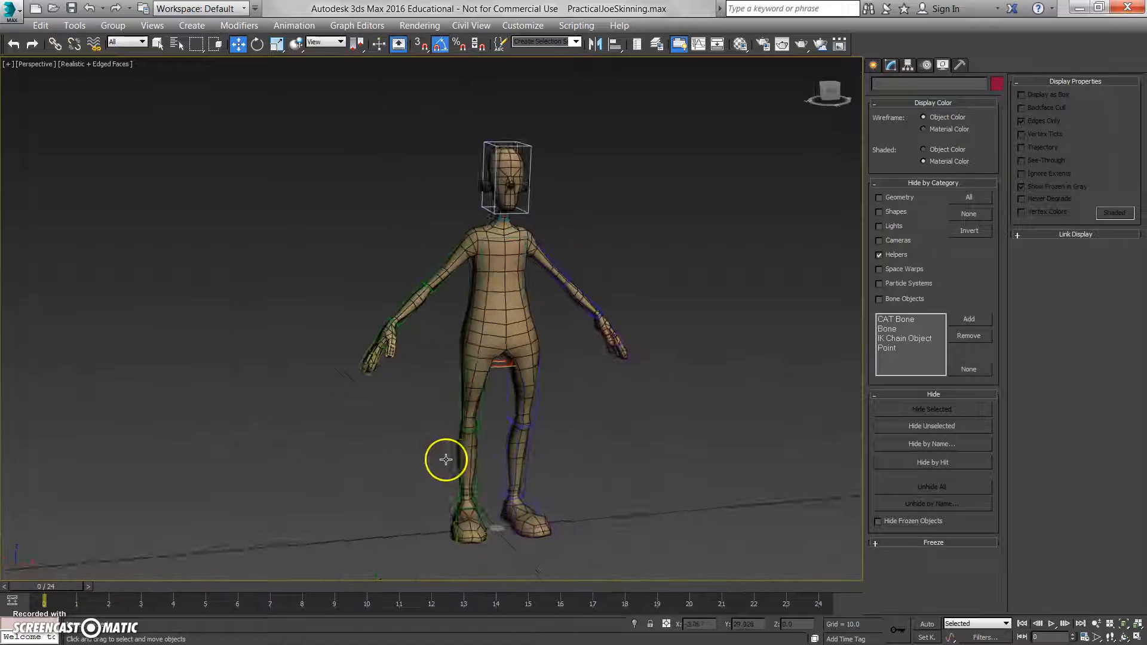
Move the character mesh to about -19 along X, clear of the biped skeleton.
left_click(493, 359)
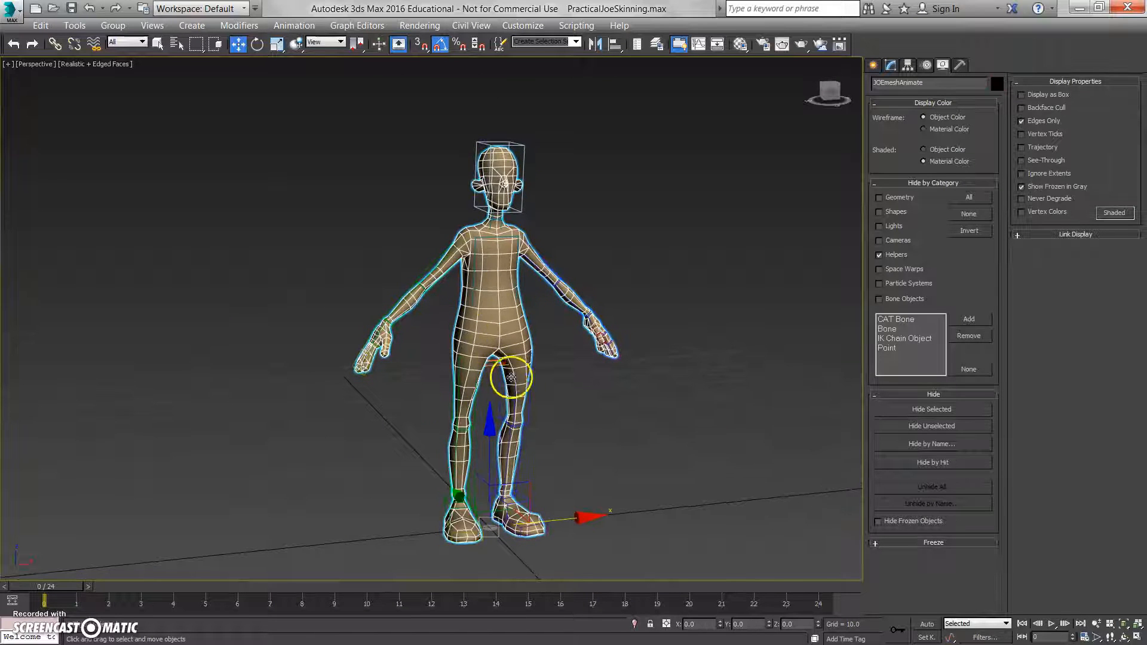
left_click_drag(561, 520, 361, 510)
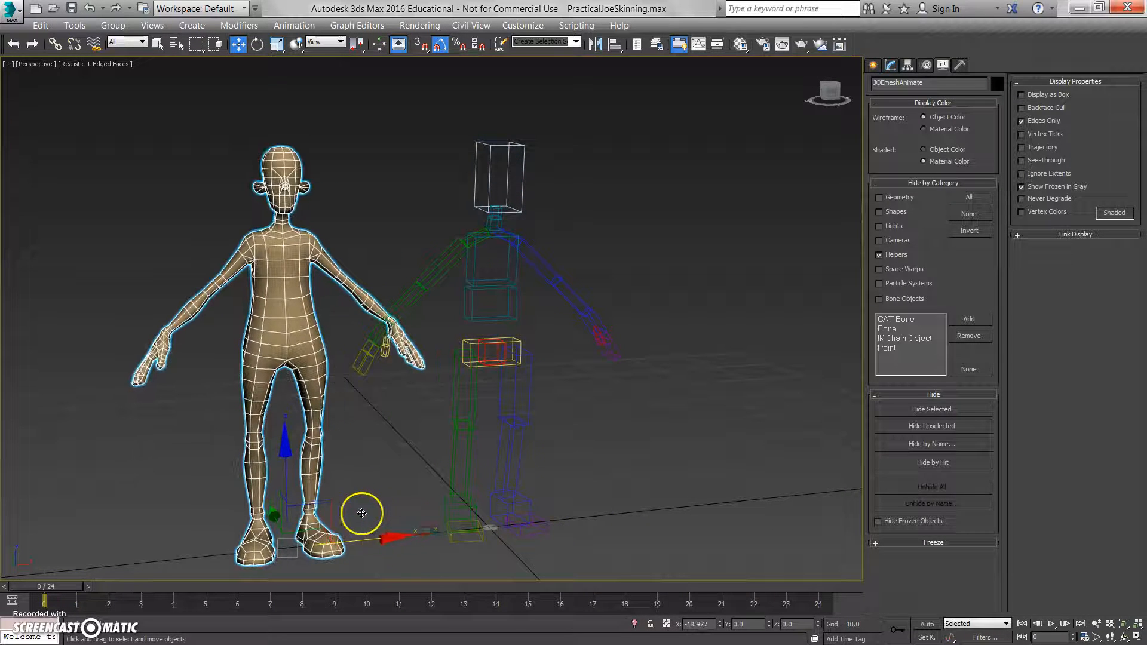
middle_click_drag(571, 354, 514, 218, "alt")
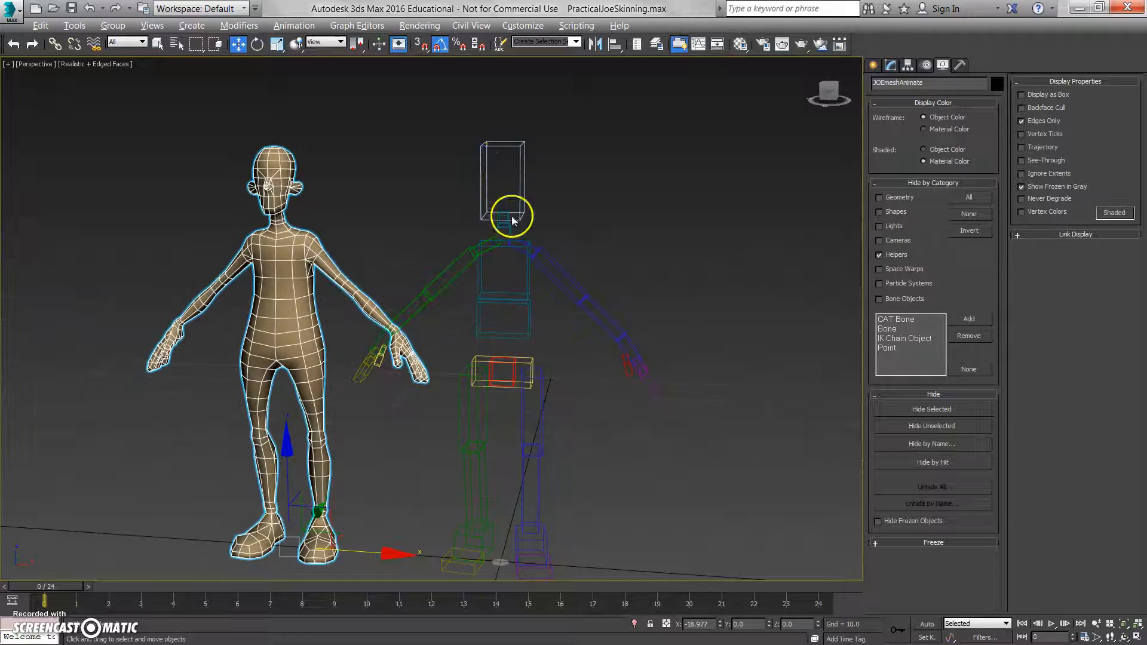
middle_click_drag(576, 294, 502, 163, "alt")
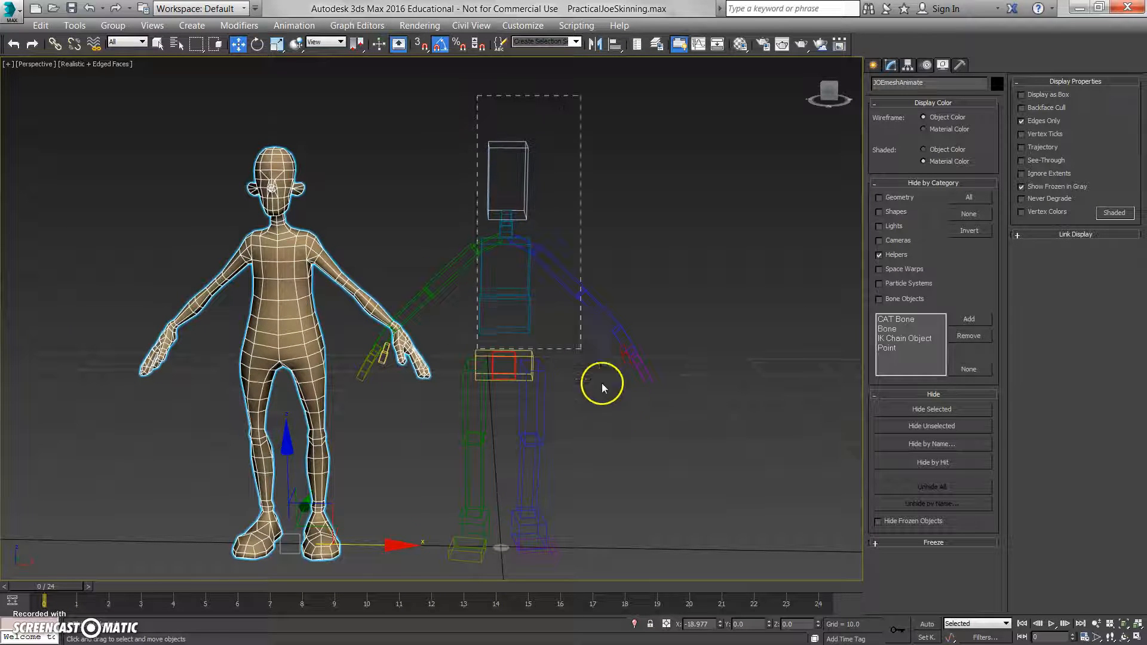
Select most of the biped bones and toggle their Display as Box property, clearing the selection when done.
left_click_drag(601, 382, 700, 410)
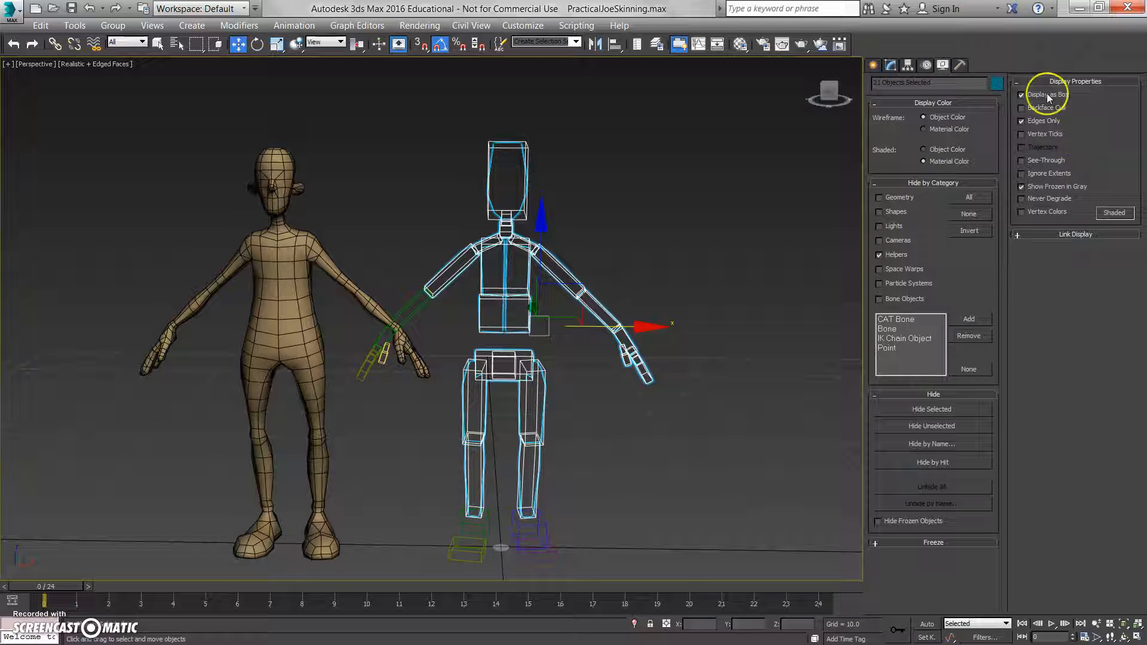
left_click(1021, 95)
mouse_move(626, 271)
middle_mouse_down("alt")
mouse_move(645, 282)
mouse_move(622, 270)
middle_mouse_up("alt")
left_click(622, 270)
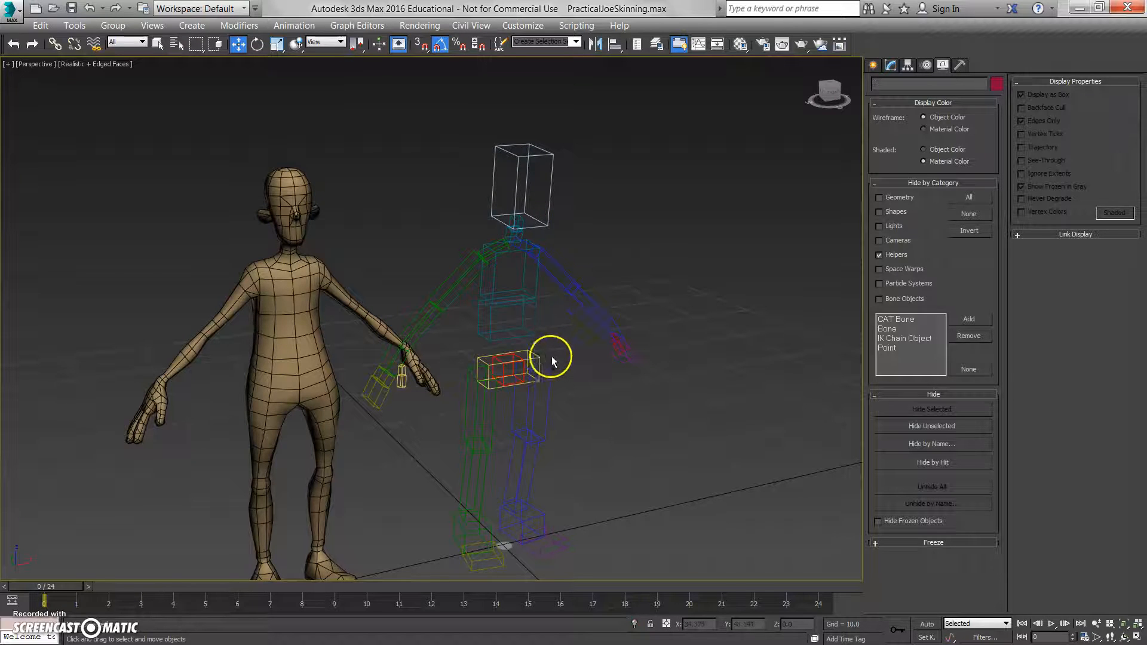
Undo the recent edits until the character mesh is back over the skeleton.
key("ctrl+z")
key("ctrl+z")
key("ctrl+z")
Select the character mesh over the biped skeleton.
middle_click_drag(568, 402, 533, 333)
left_click(532, 337)
left_click(489, 280)
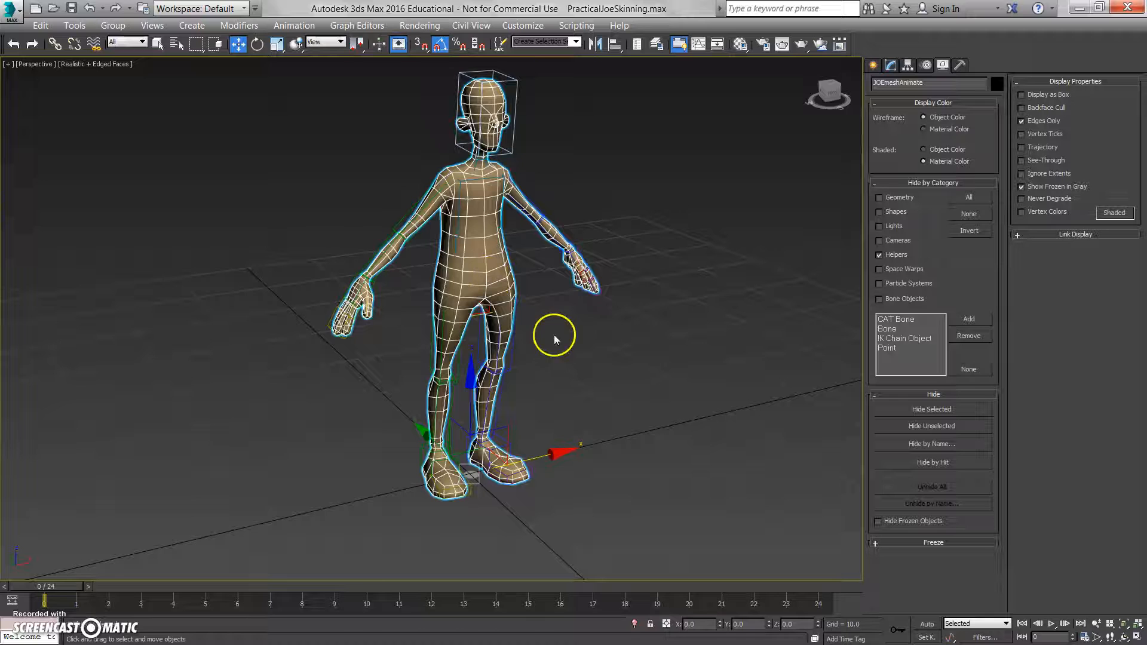
middle_click_drag(551, 372, 529, 413)
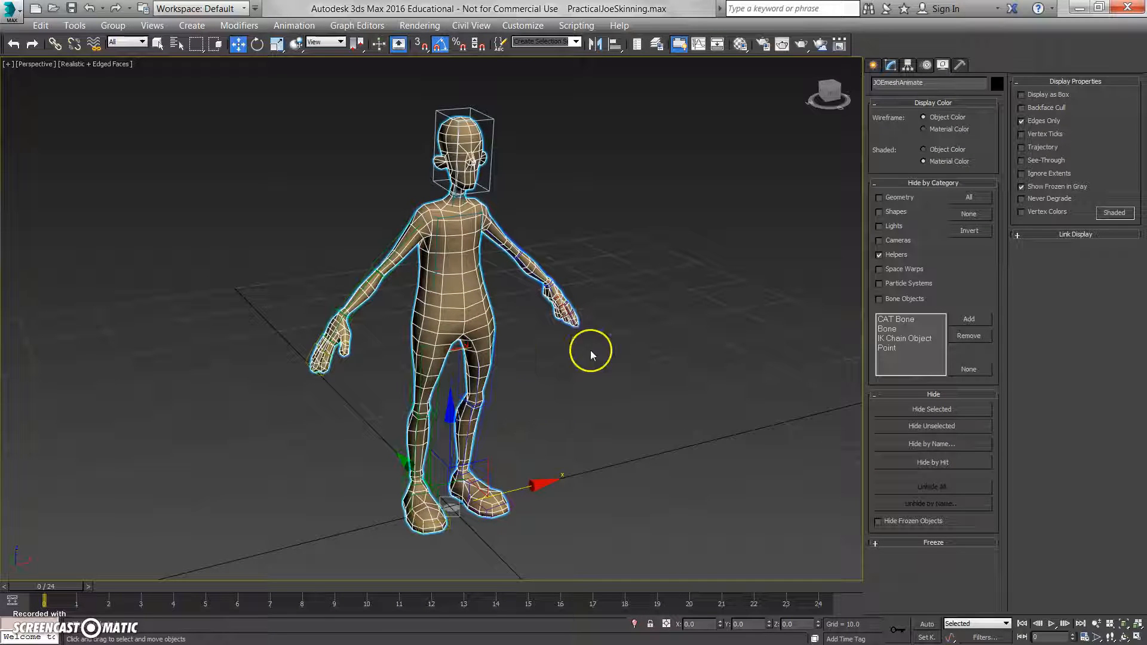
key("r")
left_click_drag(456, 508, 534, 493)
right_click(533, 493)
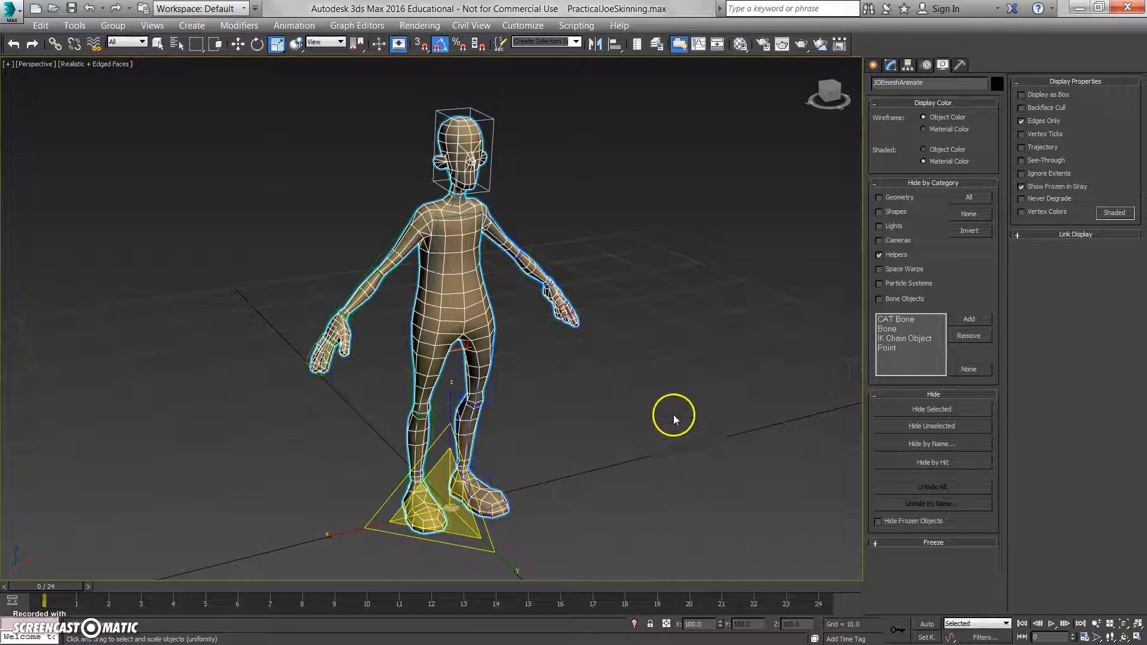
Reset the character mesh's transform with Reset XForm and select the XForm modifier in its stack.
left_click(873, 65)
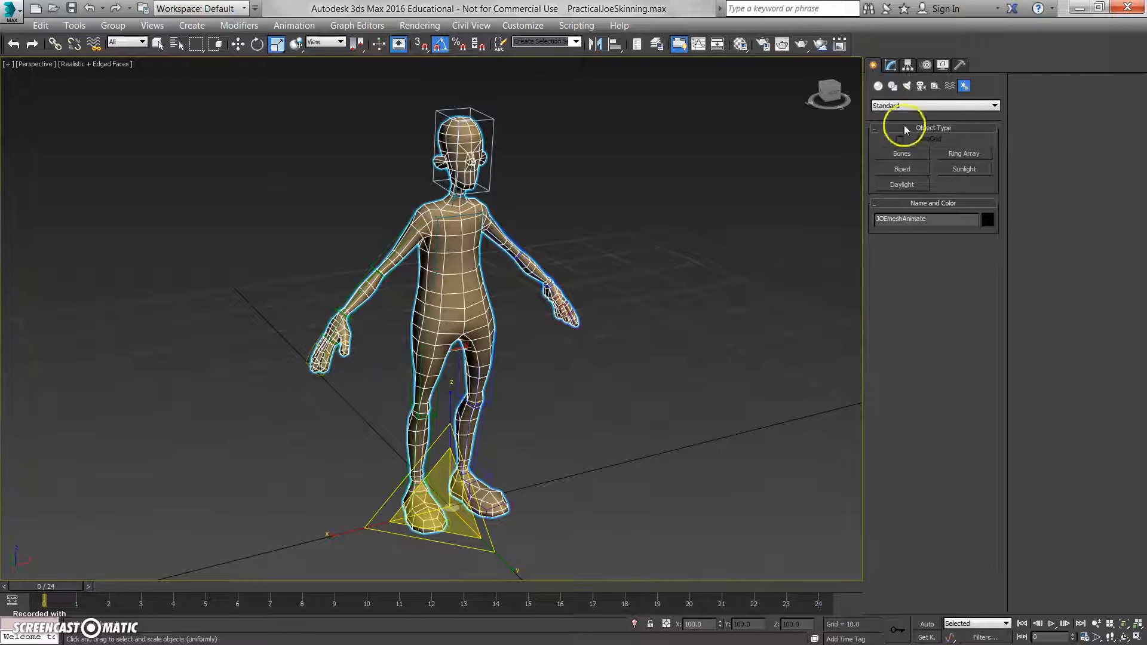
left_click(960, 66)
left_click(924, 242)
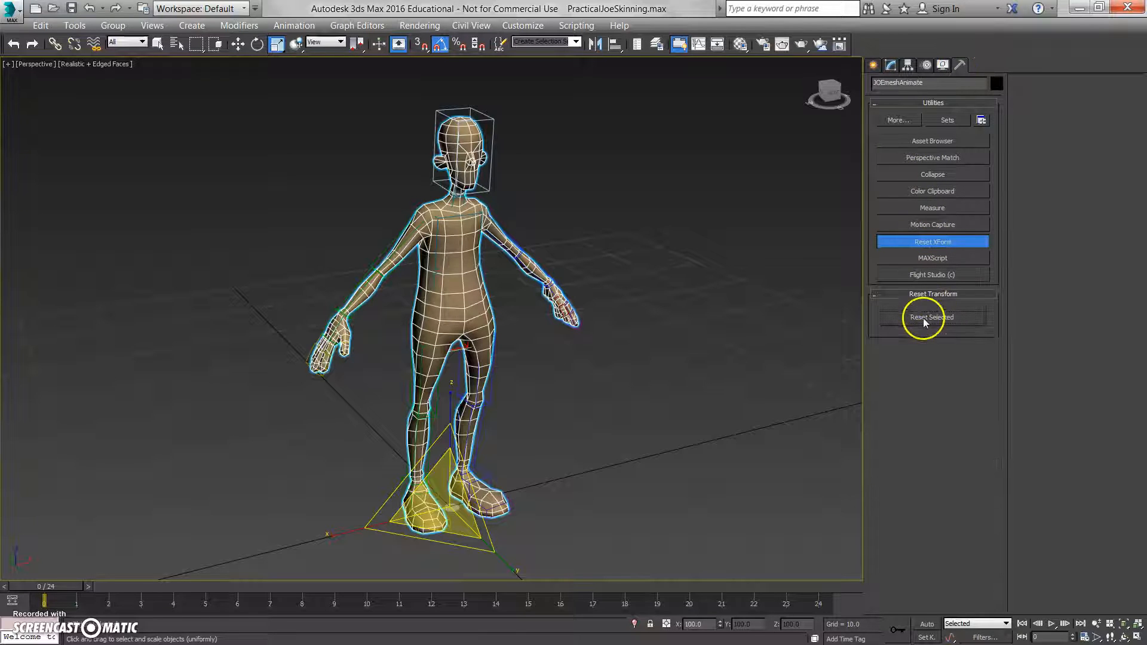
left_click(924, 318)
left_click(891, 65)
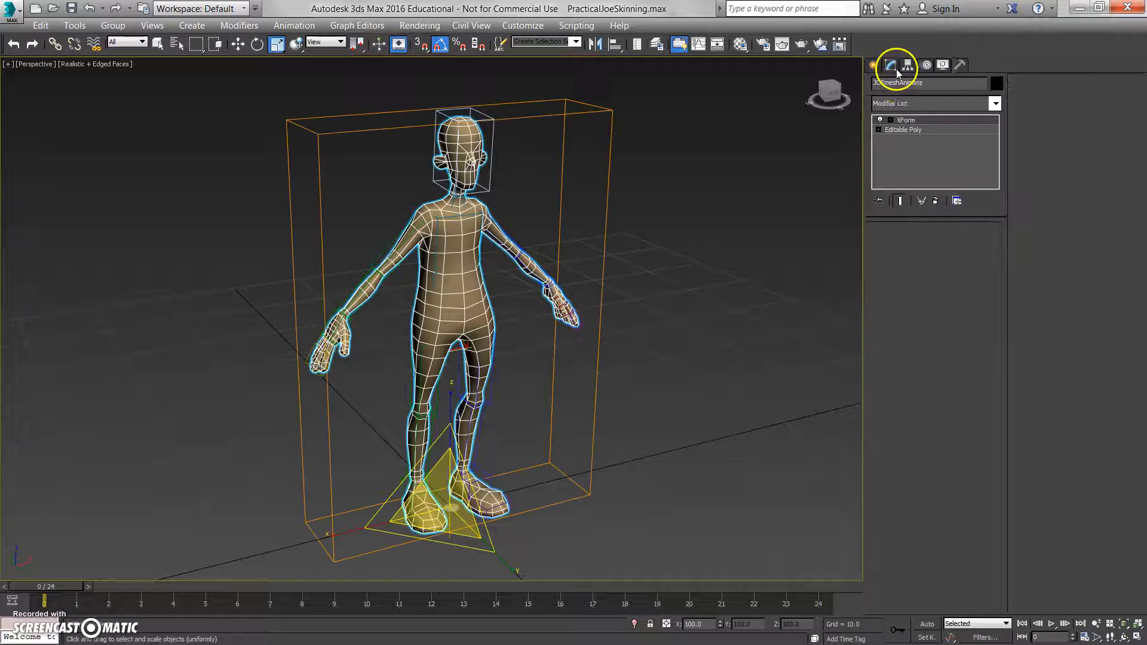
right_click(917, 130)
left_click(913, 121)
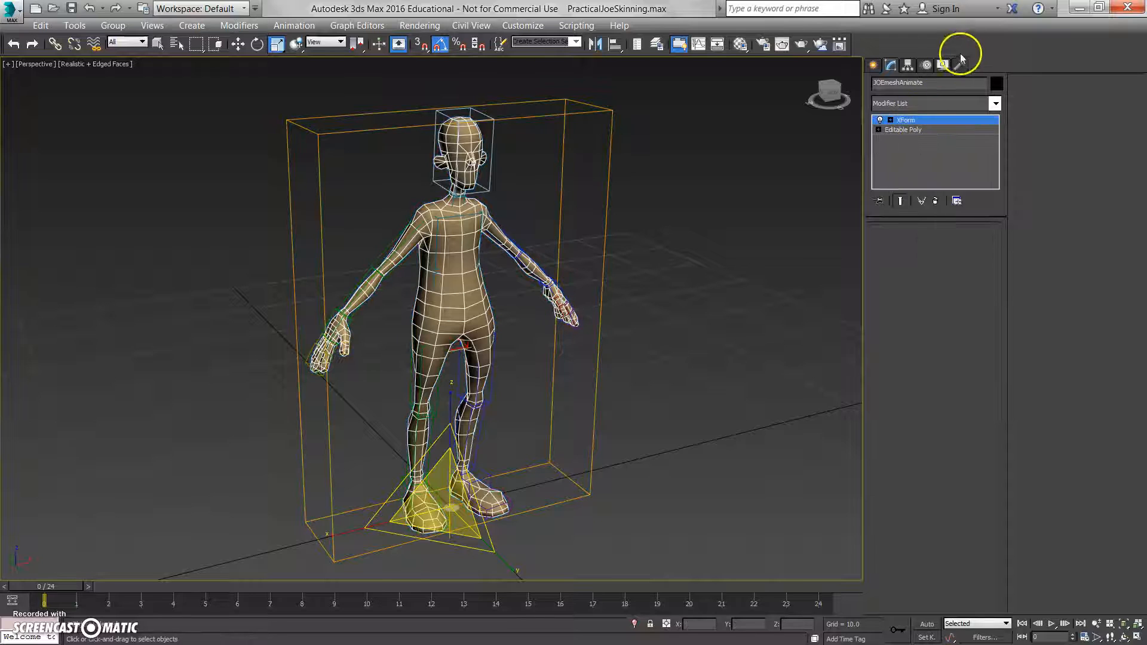
Apply Reset XForm to the character mesh a second time and show its modifier stack.
left_click(961, 65)
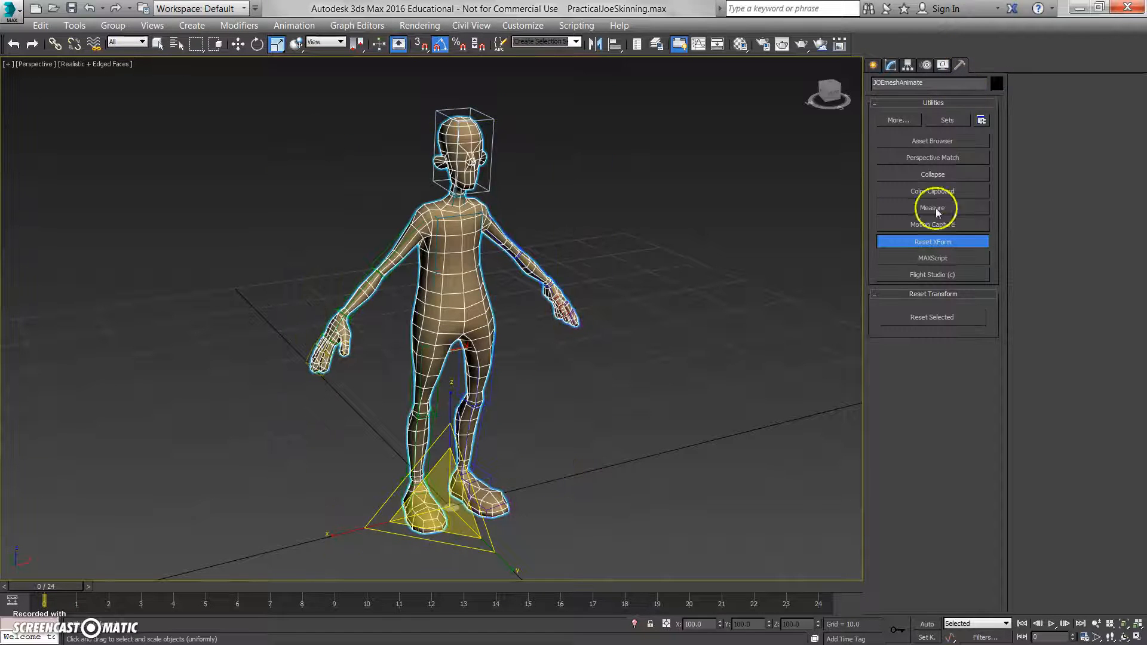
left_click(914, 319)
left_click(891, 64)
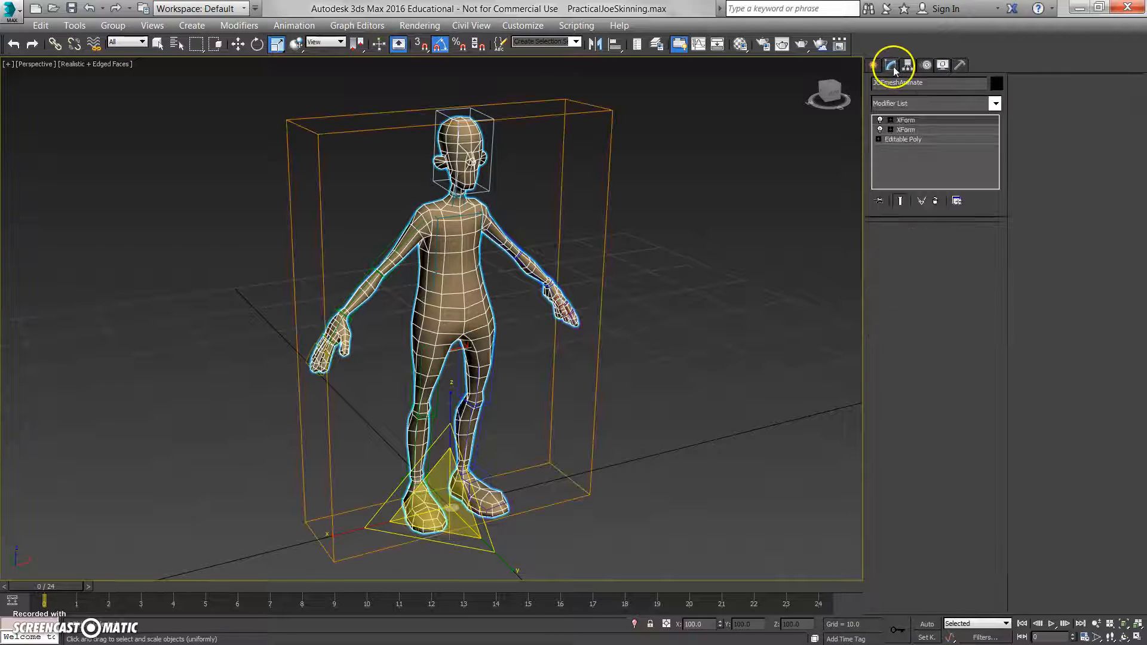
Collapse both XForm modifiers into the mesh's Editable Poly base.
left_click(919, 121)
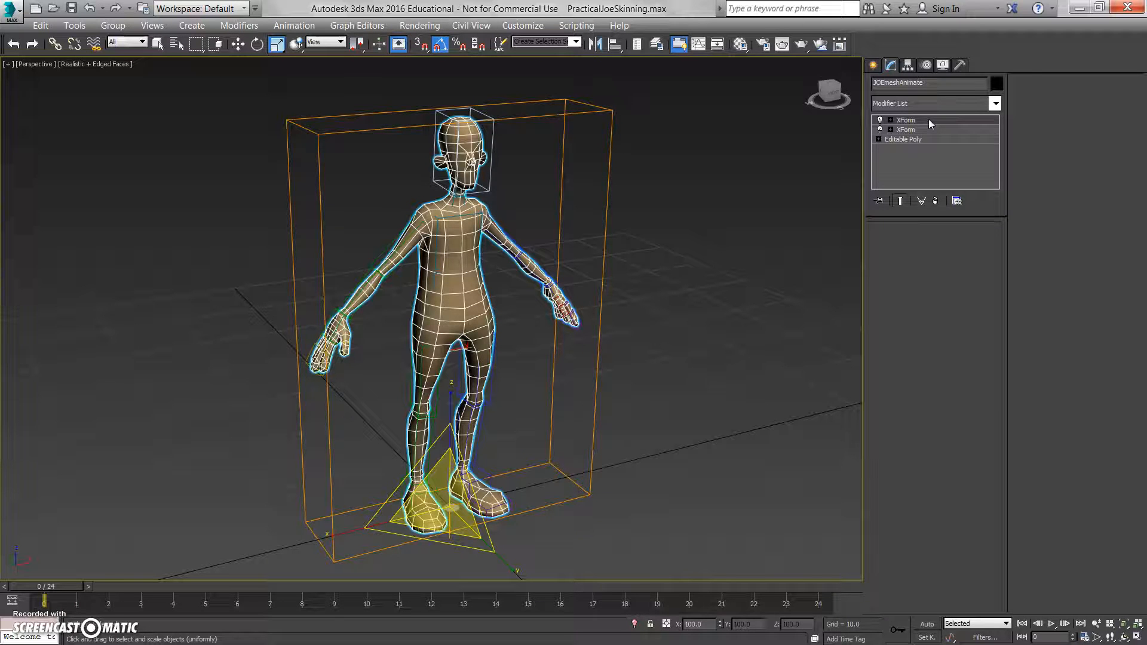
right_click(928, 122)
left_click(973, 252)
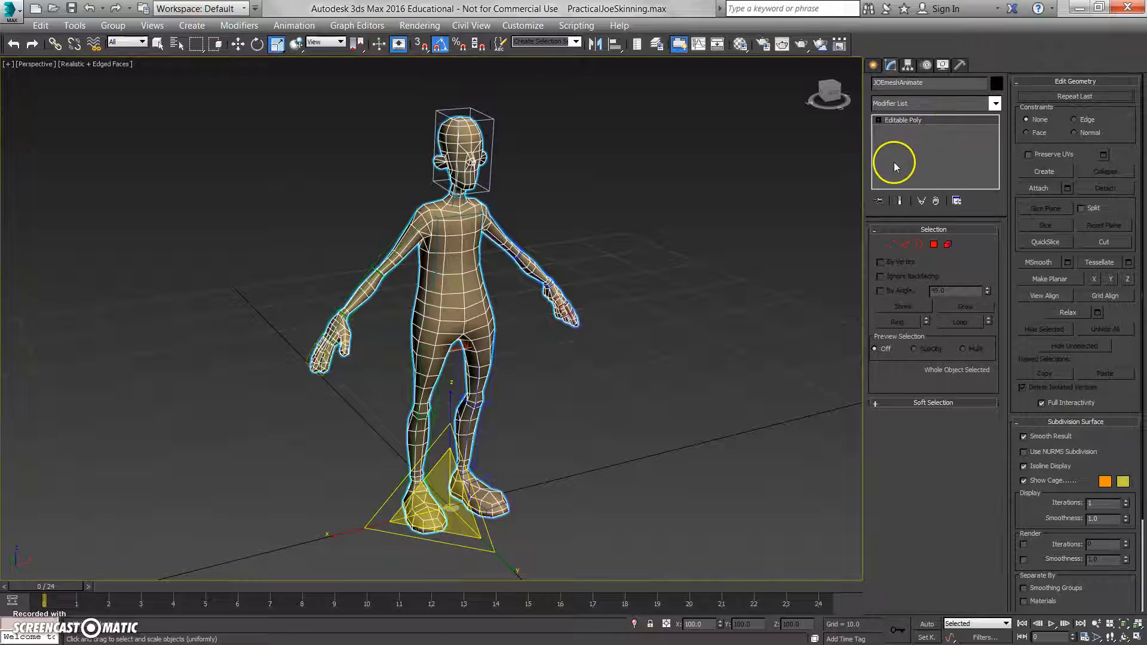
Reselect the character mesh and add a Skin modifier above its Editable Poly.
left_click(503, 389)
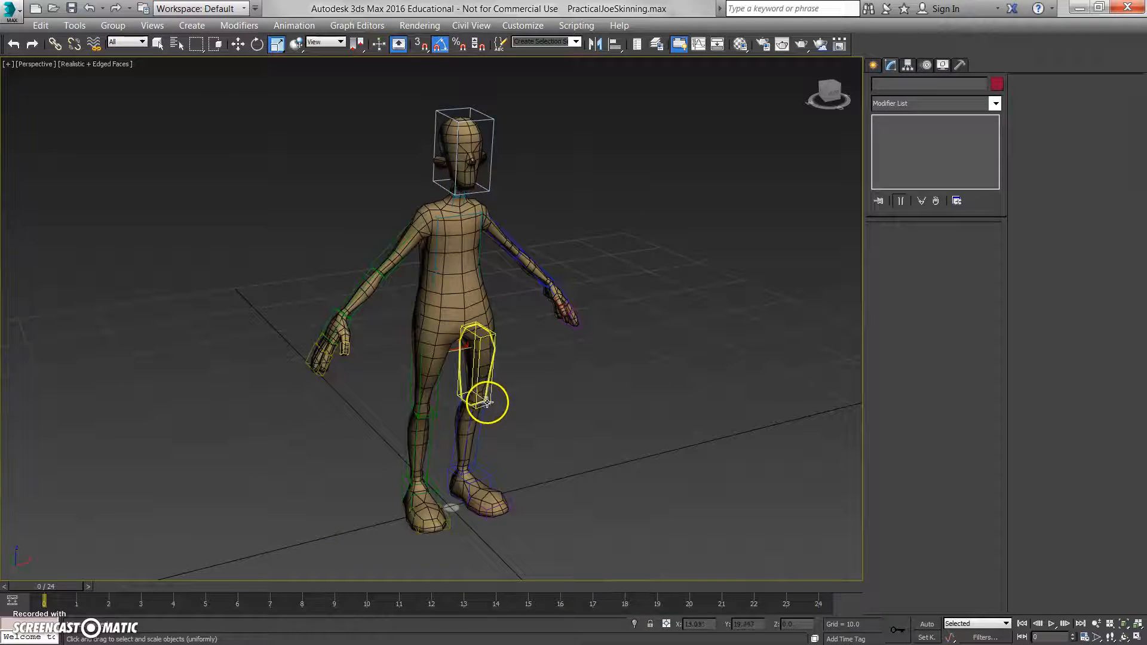
left_click(463, 295)
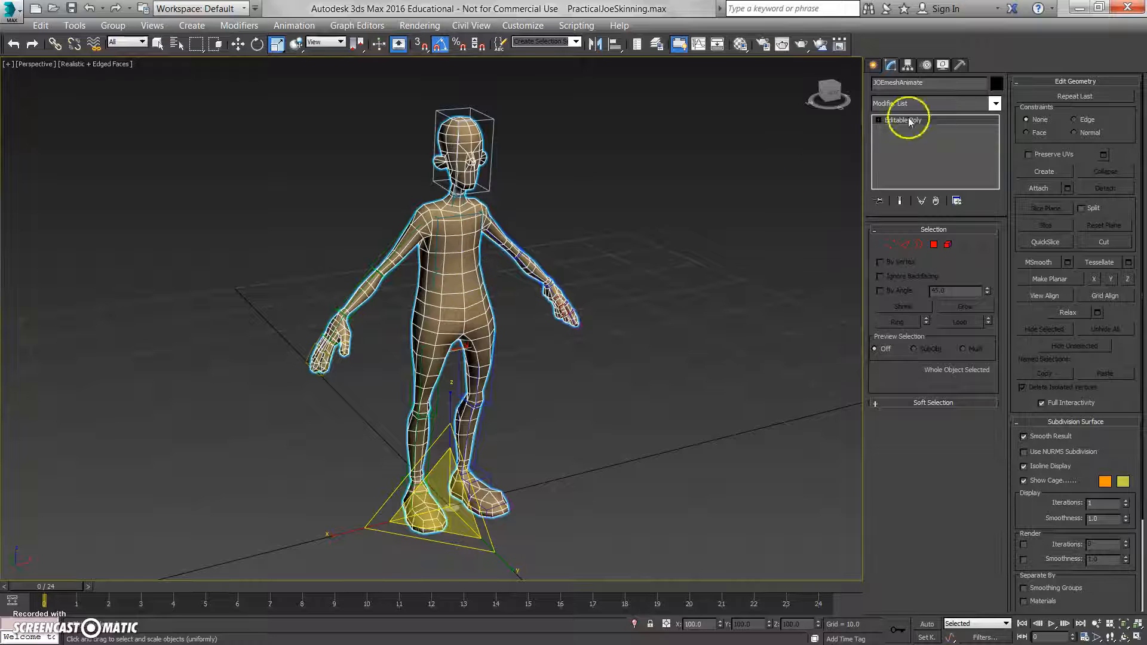
left_click(996, 107)
left_click_drag(998, 161, 1015, 383)
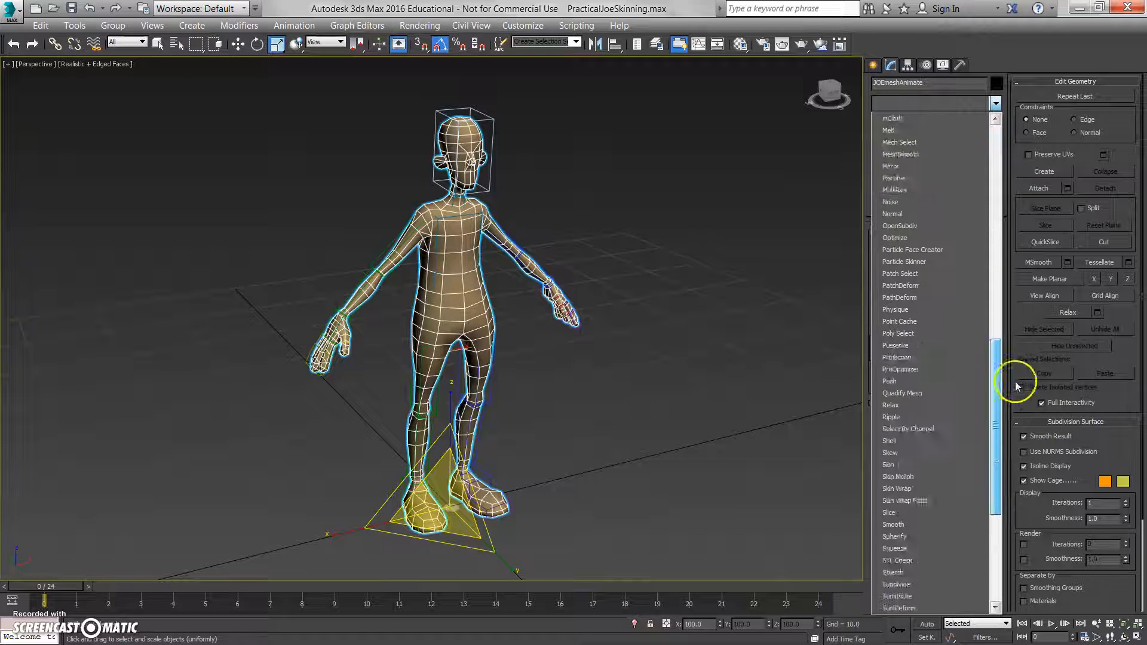
scroll(941, 447, "down", 2)
left_click(929, 382)
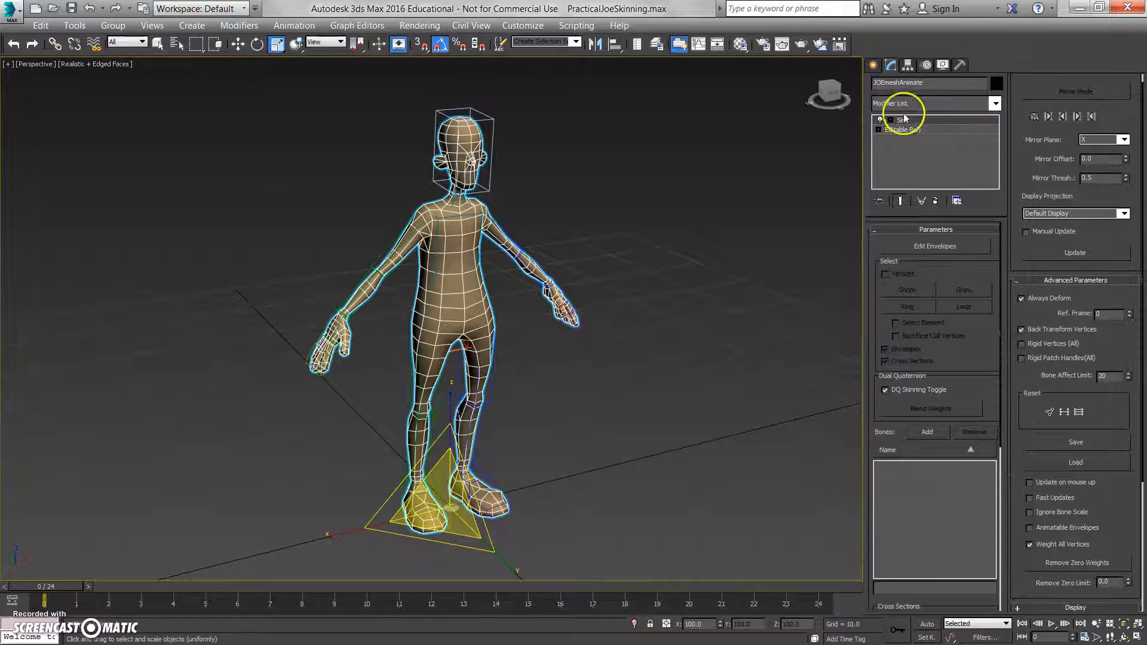
Add all biped bones from Bip01 Pelvis to Bip01 R Finger11 to the Skin modifier, leaving out the Bip01 root.
left_click(927, 431)
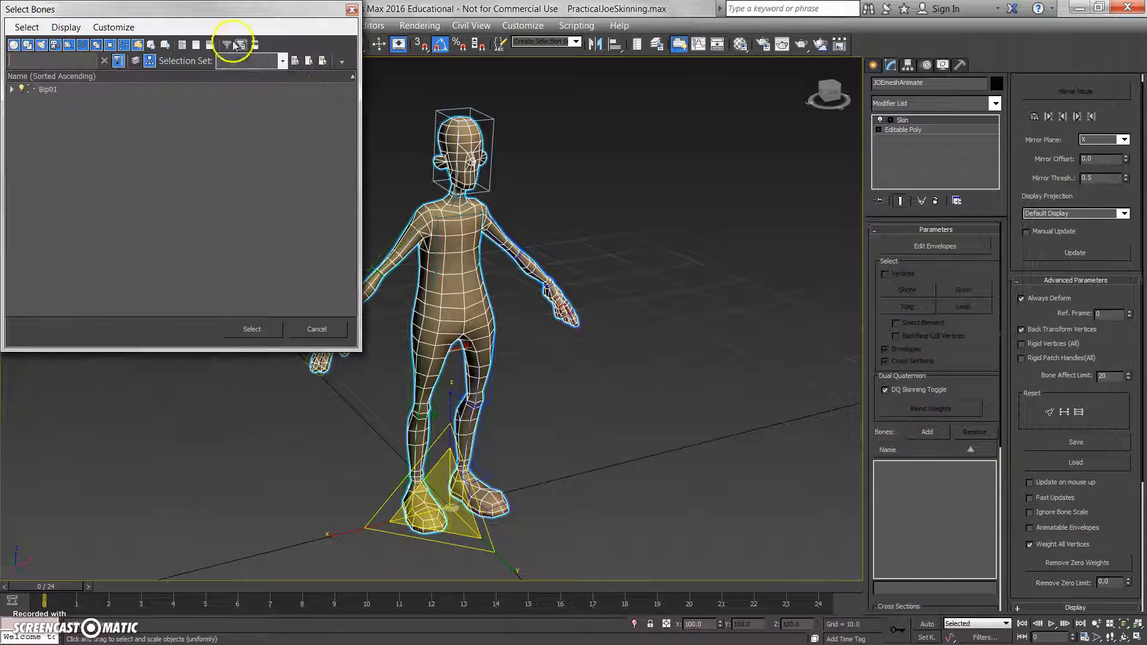
left_click(11, 89)
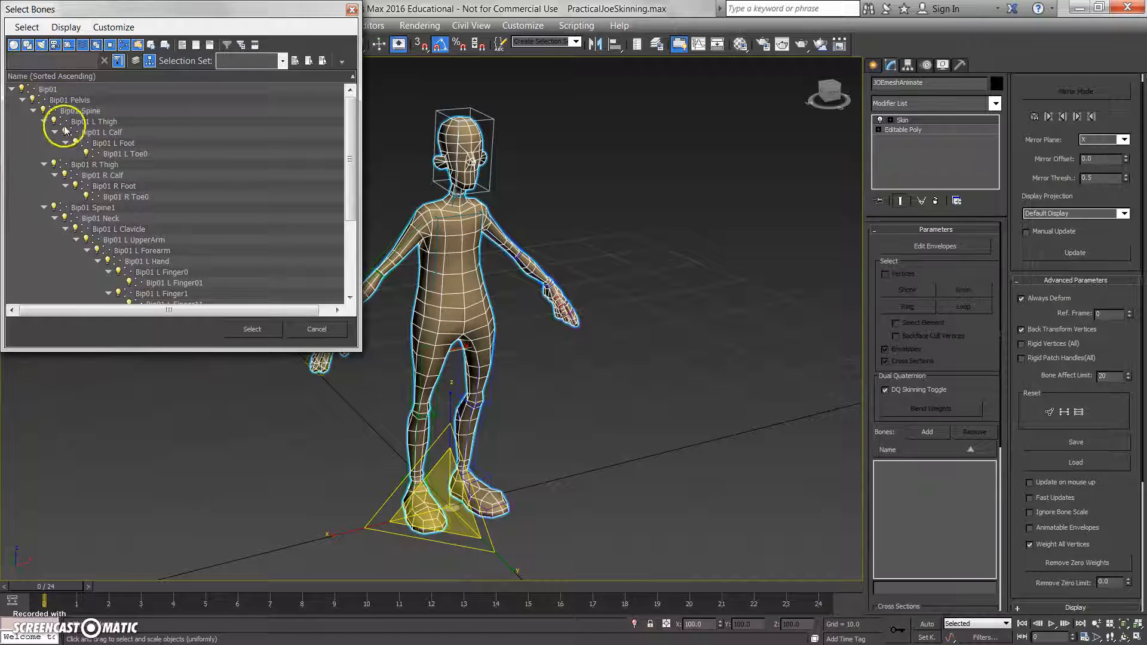
left_click(75, 101)
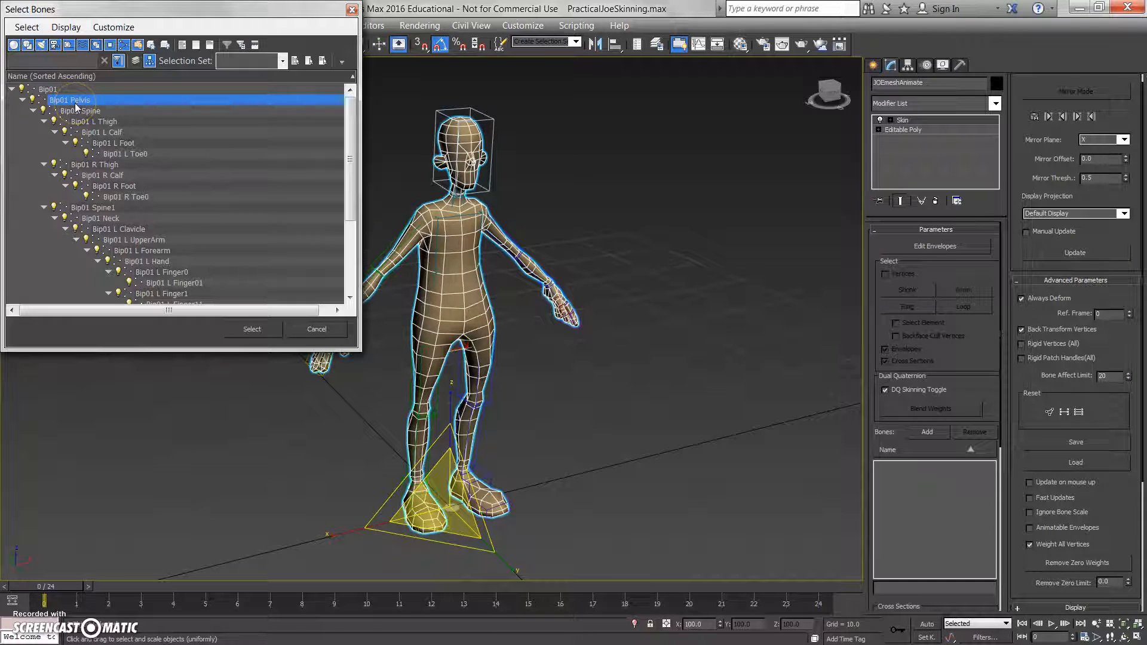
scroll(84, 111, "down", 4)
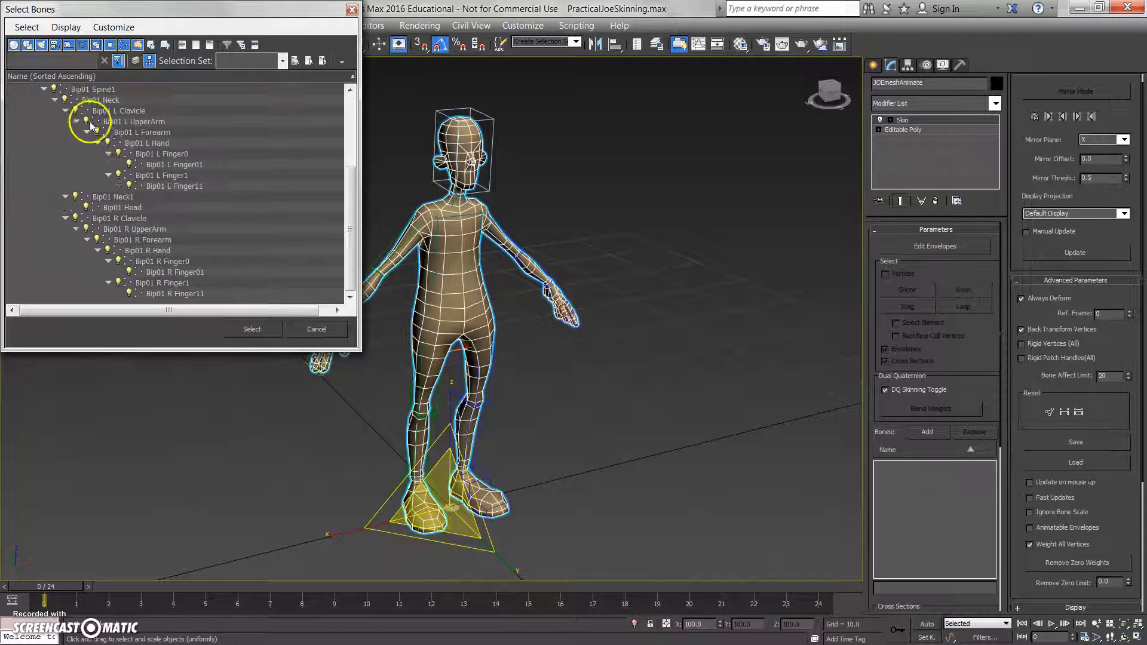
left_click(188, 294, "shift")
scroll(188, 251, "up", 4)
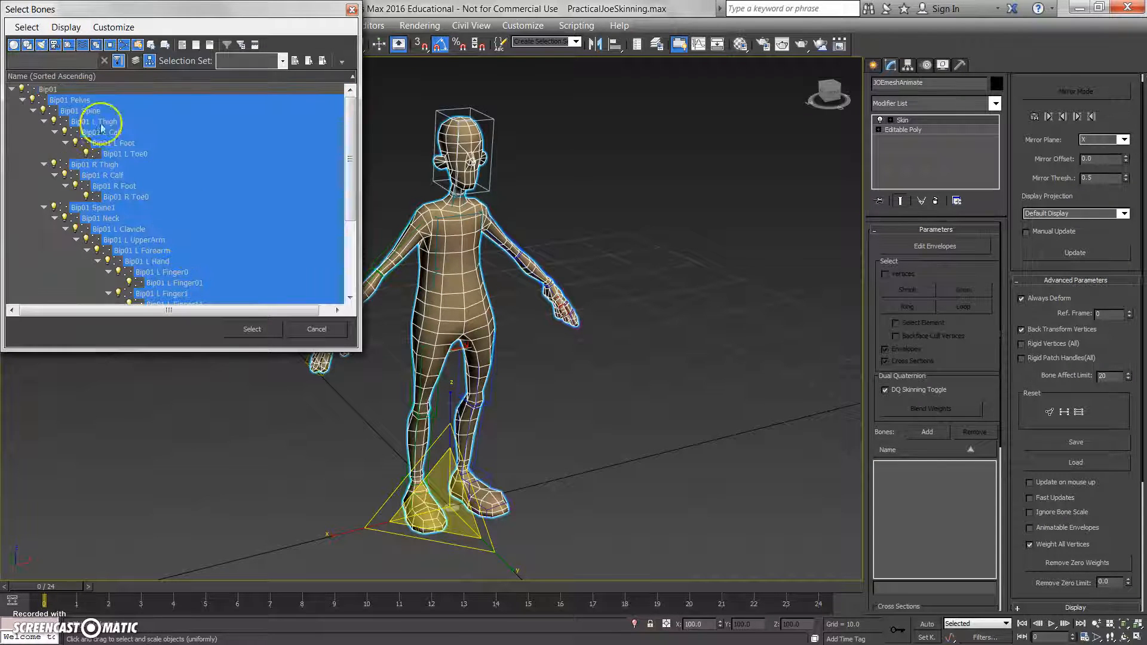
scroll(135, 197, "down", 4)
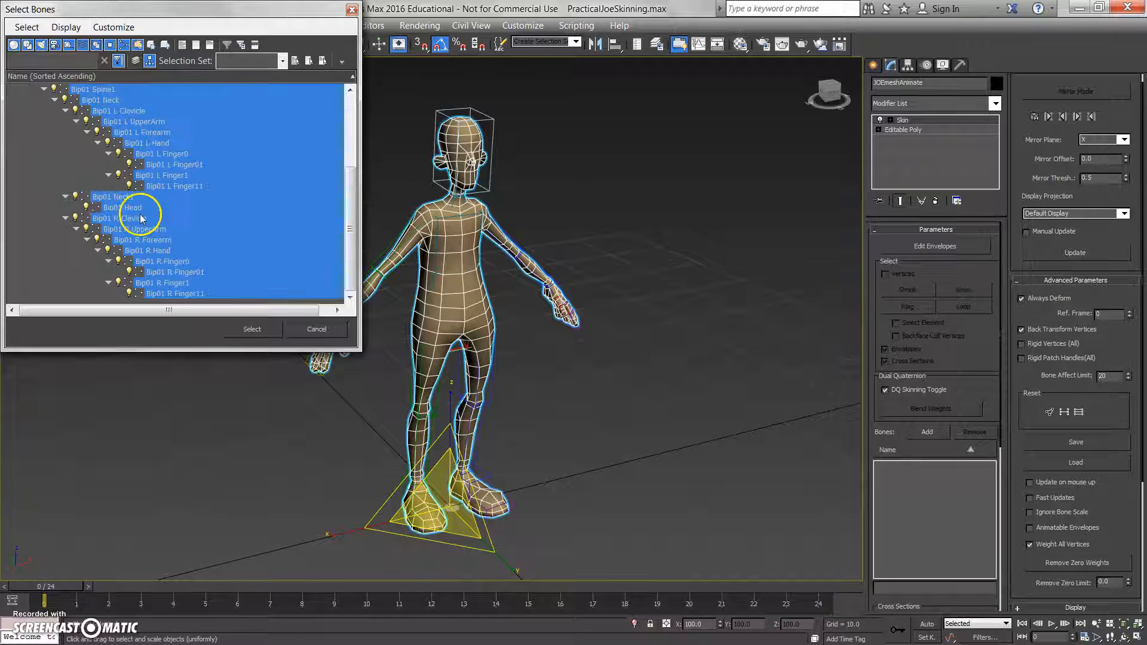
left_click_drag(259, 351, 253, 509)
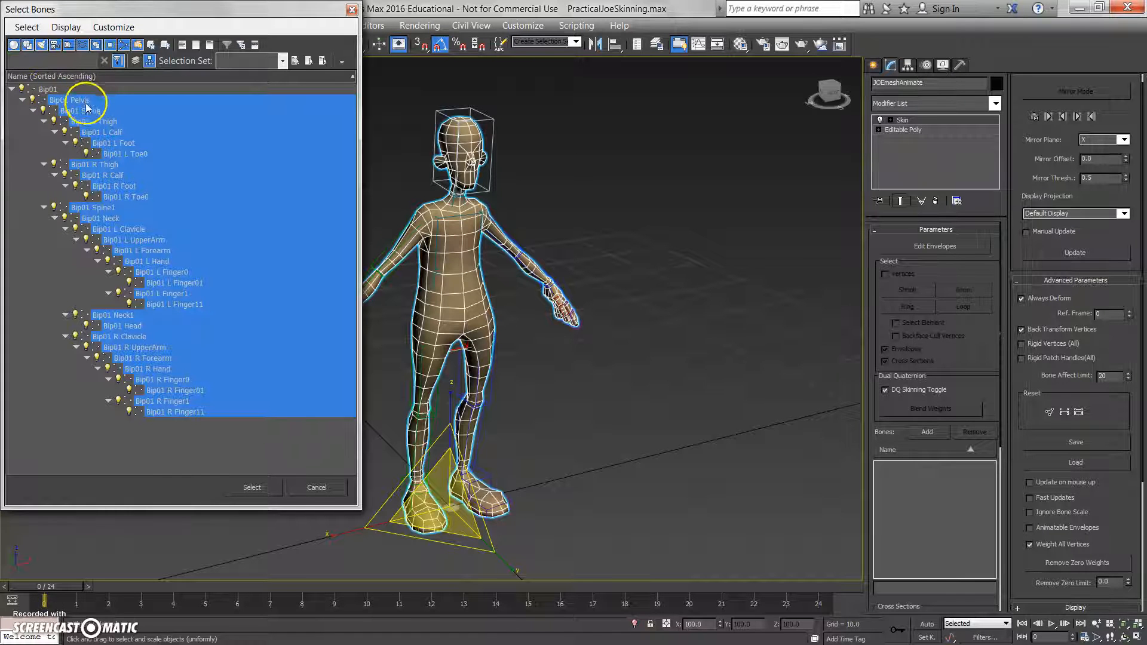
left_click(260, 486)
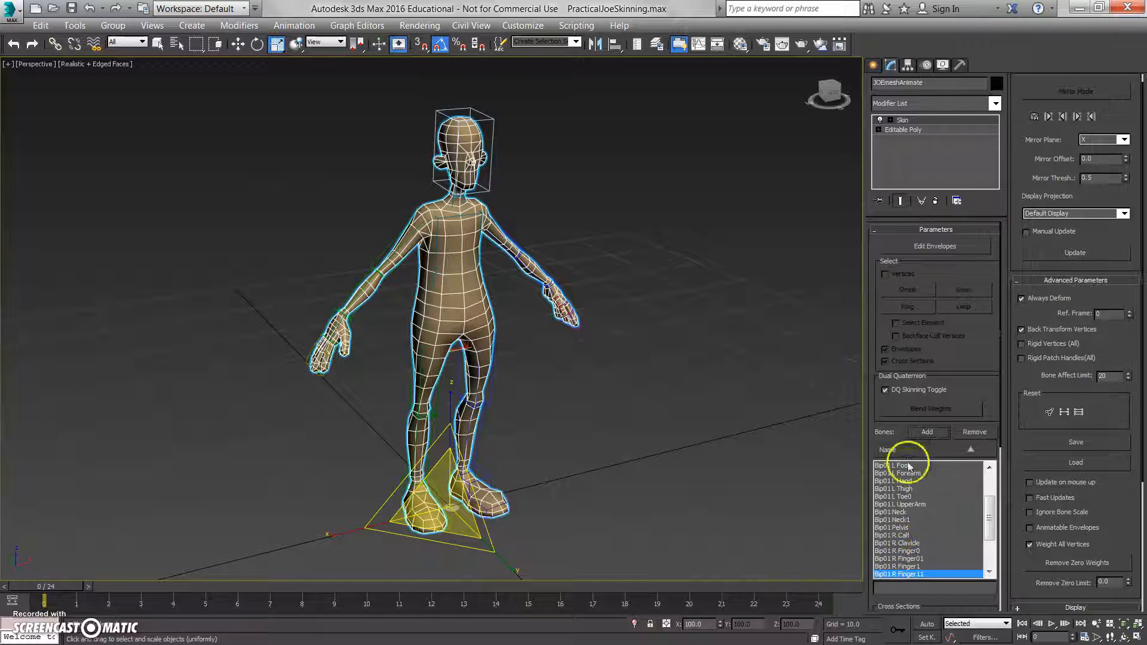
Turn on Edit Envelopes for the Skin modifier and examine the Bip01 Head bone's weight colours on the mesh.
left_click_drag(989, 512, 992, 478)
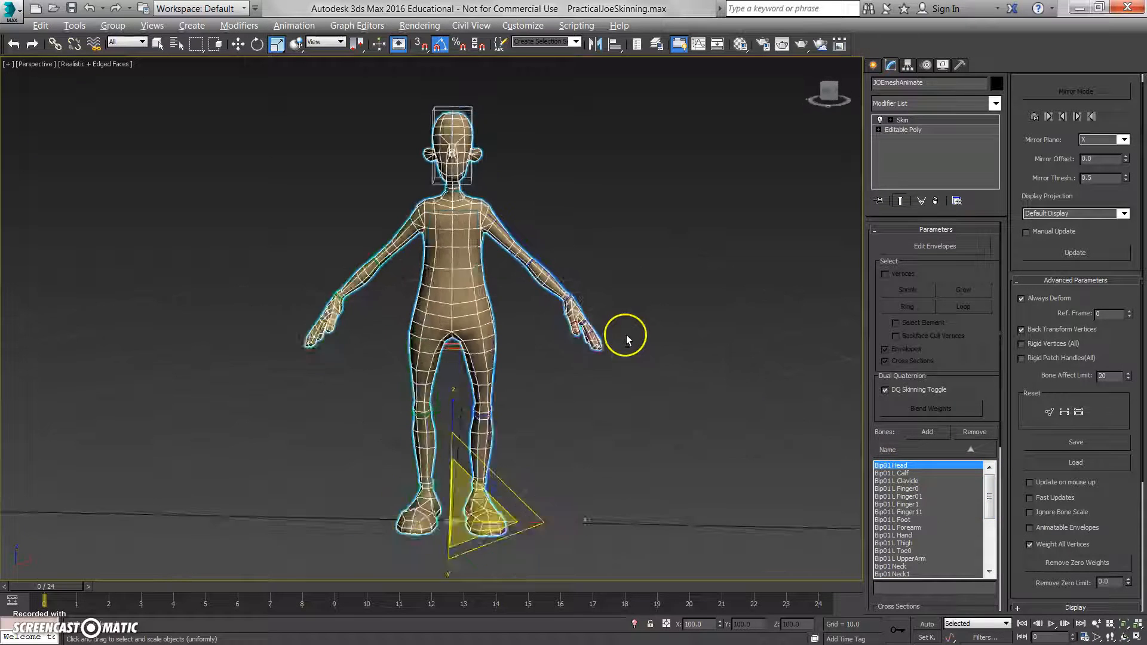
scroll(615, 399, "up", 5)
scroll(615, 403, "down", 5)
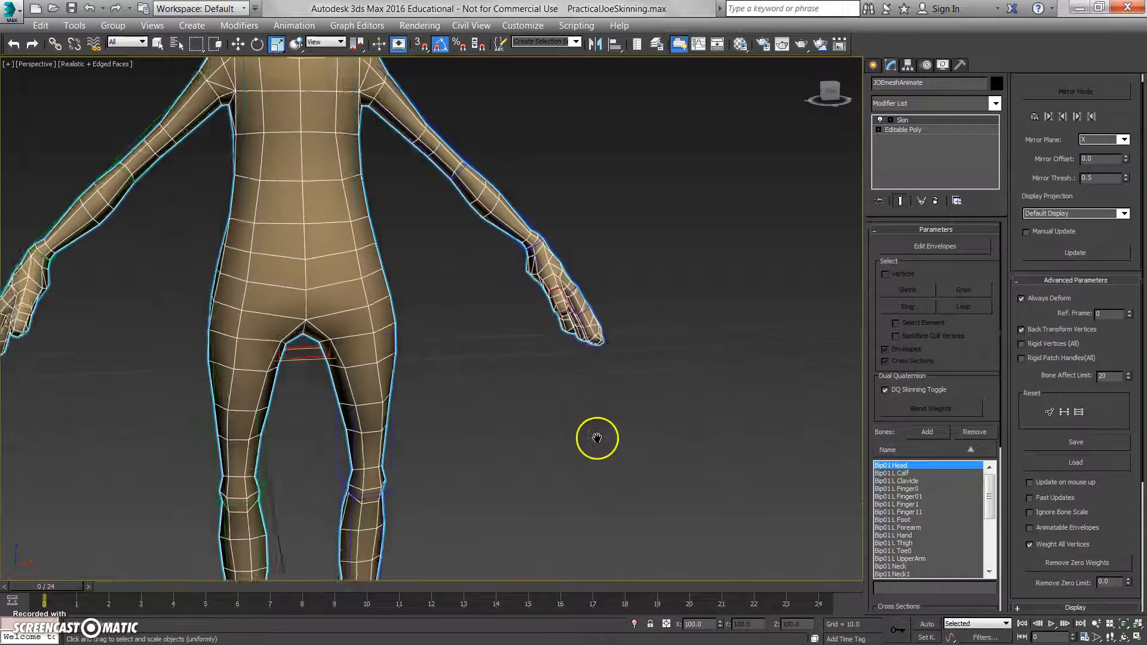
left_click(935, 246)
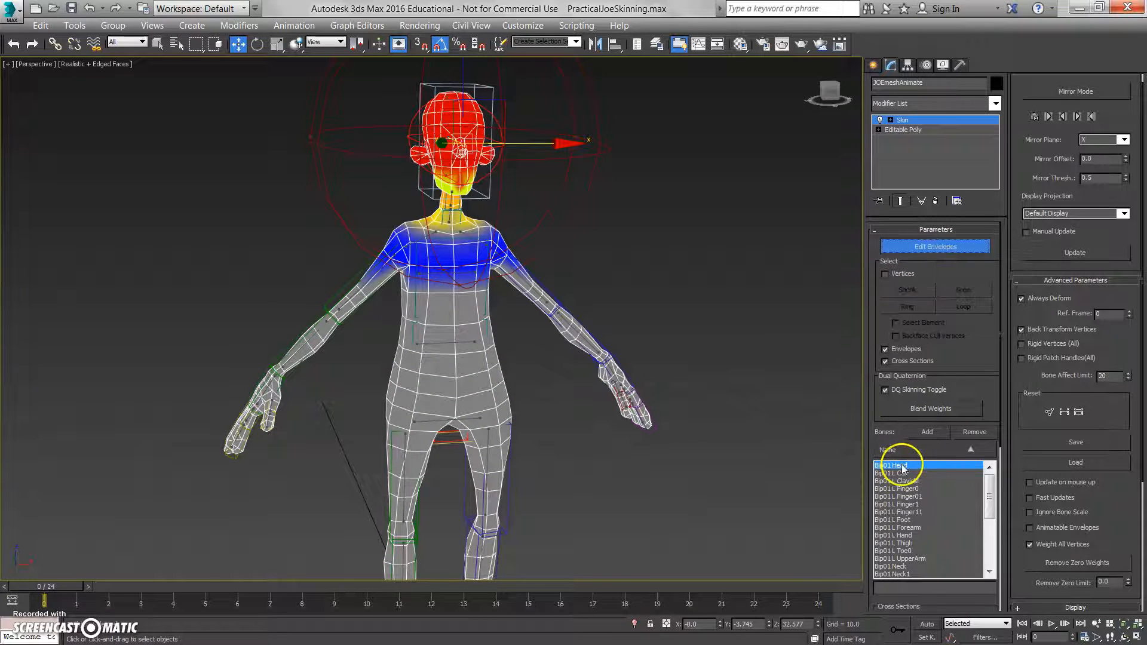
middle_click_drag(442, 194, 555, 251, "alt")
scroll(478, 206, "up", 5)
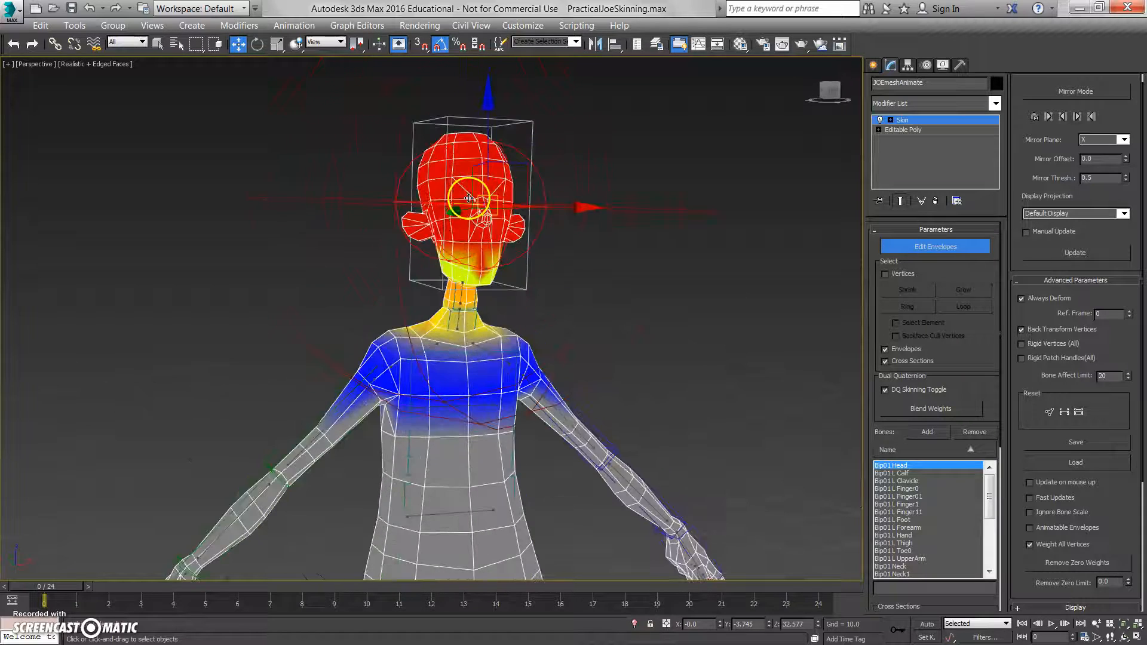
scroll(482, 258, "up", 3)
middle_click_drag(481, 258, 506, 262, "alt")
scroll(507, 262, "down", 3)
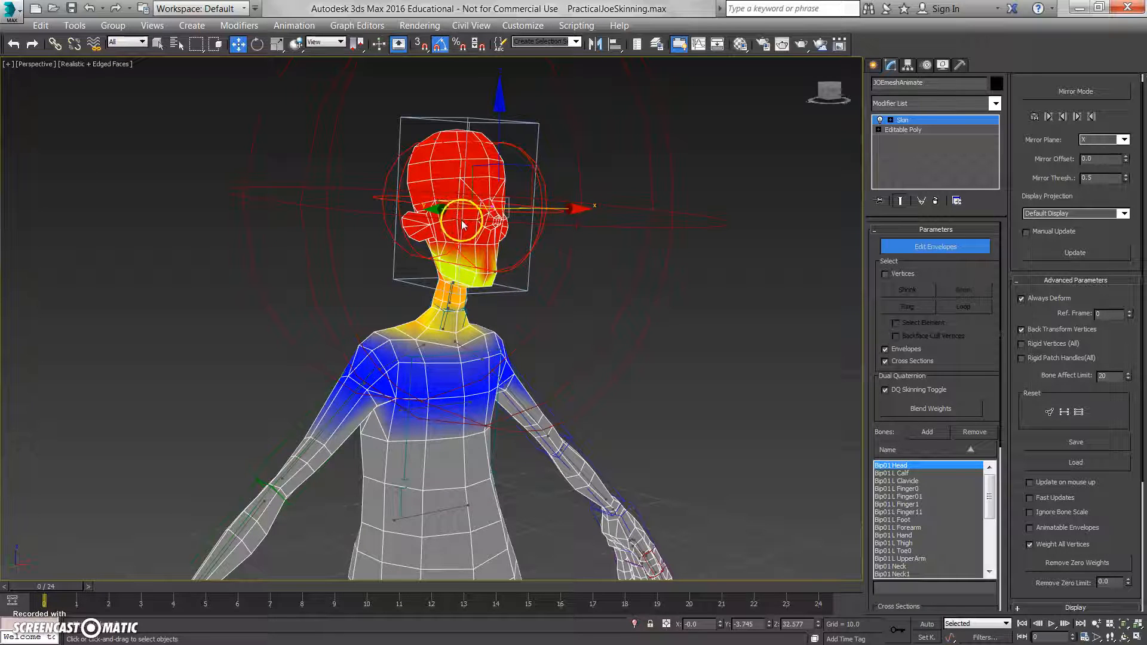
middle_click_drag(512, 346, 583, 338, "alt")
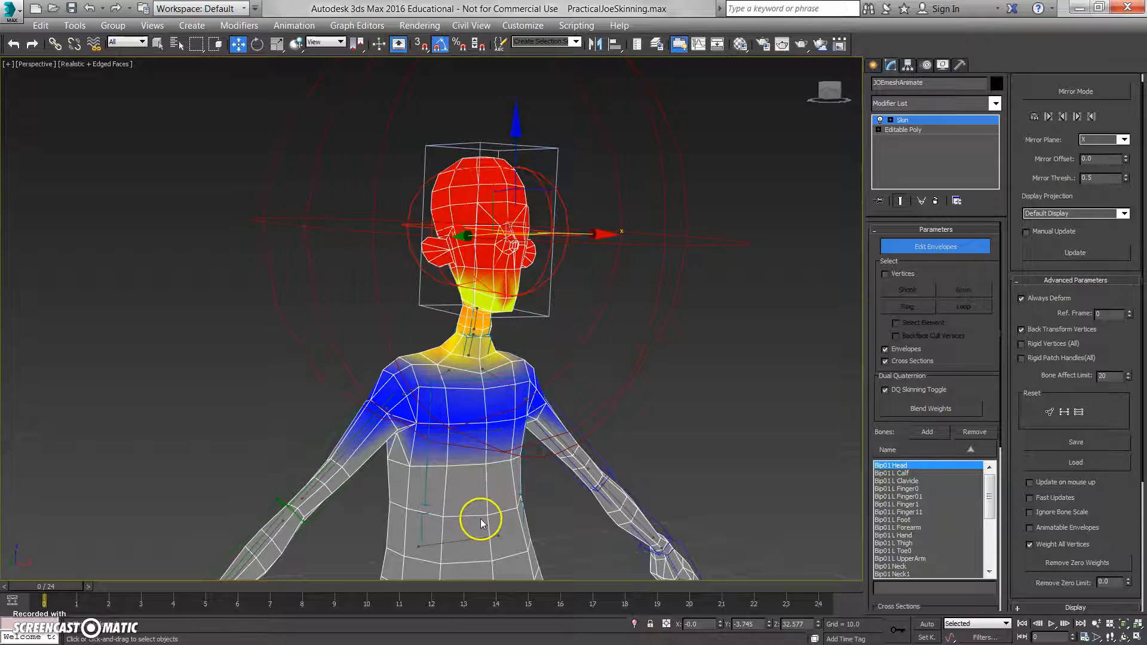
Examine from several angles how far the Bip01 Head envelope's weights reach over the neck, chest and shoulders.
middle_click_drag(405, 380, 350, 404, "alt")
scroll(359, 372, "down", 3)
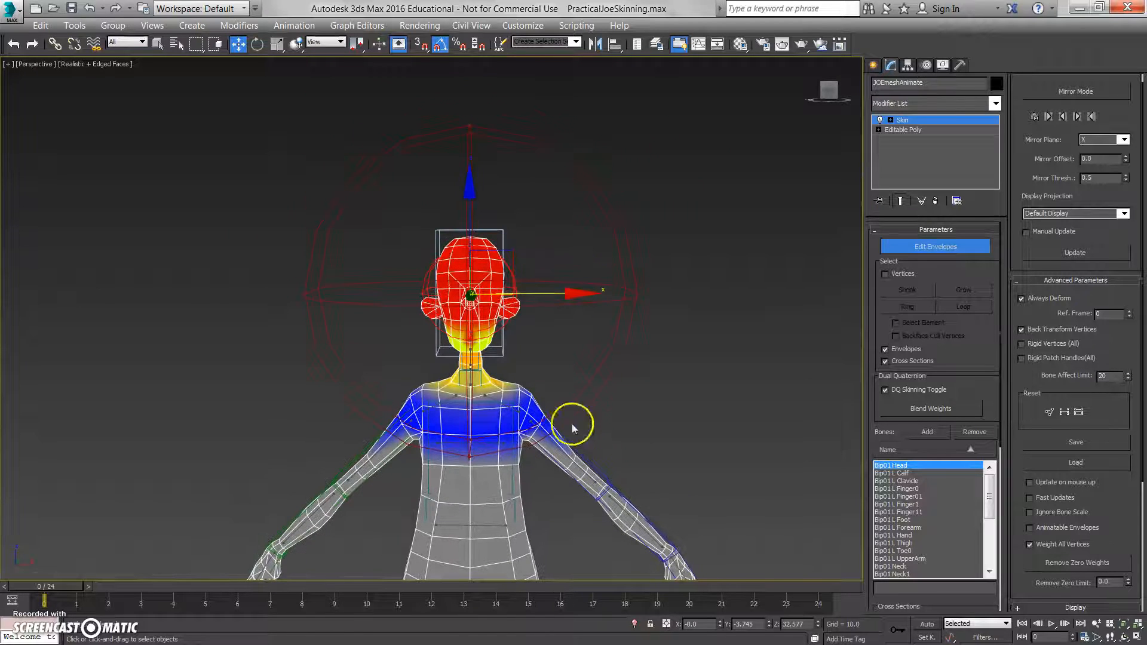
middle_click_drag(512, 461, 528, 459, "alt")
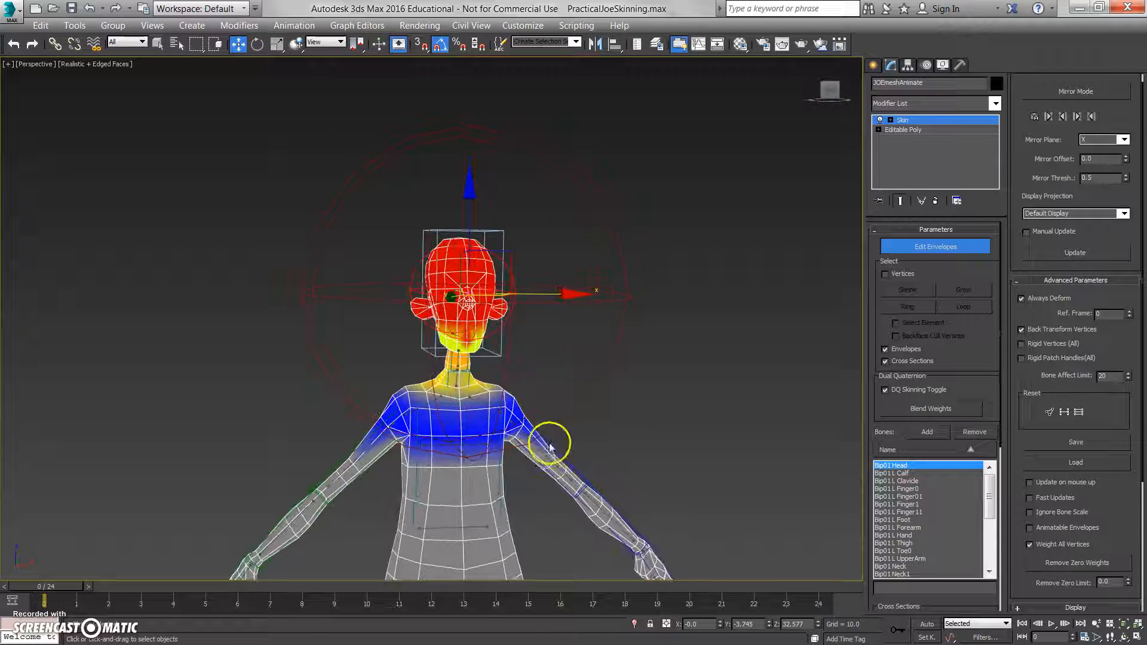
middle_click_drag(353, 466, 459, 422, "alt")
middle_click_drag(459, 370, 425, 271, "alt")
scroll(396, 317, "up", 3)
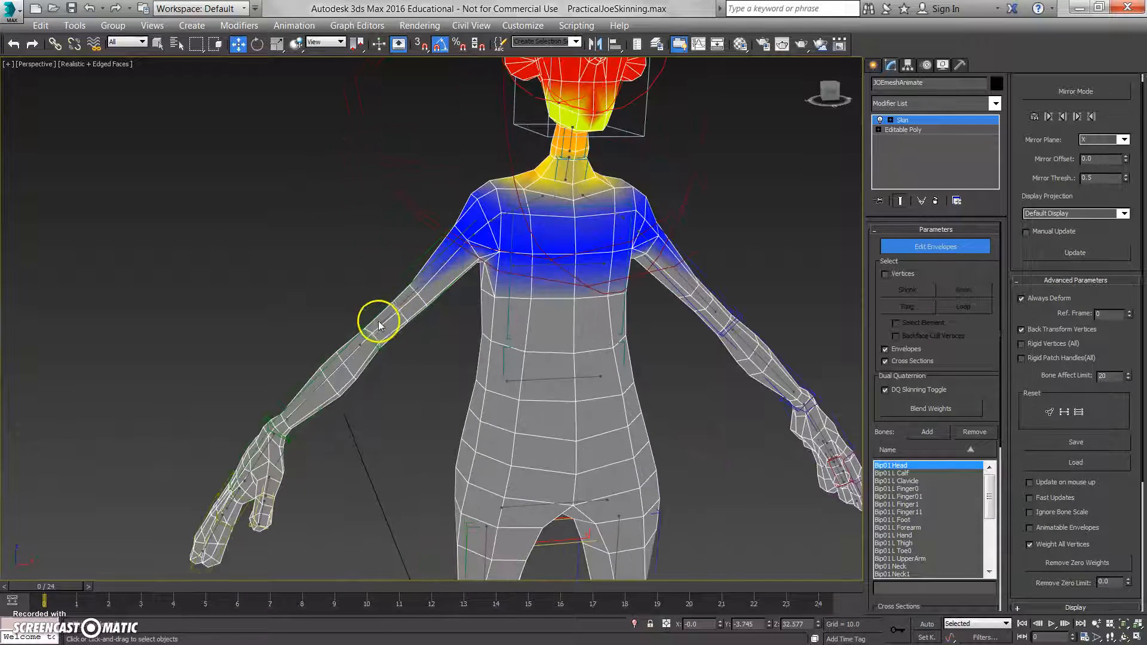
middle_click_drag(401, 299, 404, 288, "alt")
Select the Bip01 R UpperArm envelope and examine its weight colours at the shoulder, chest and elbow.
left_click(404, 287)
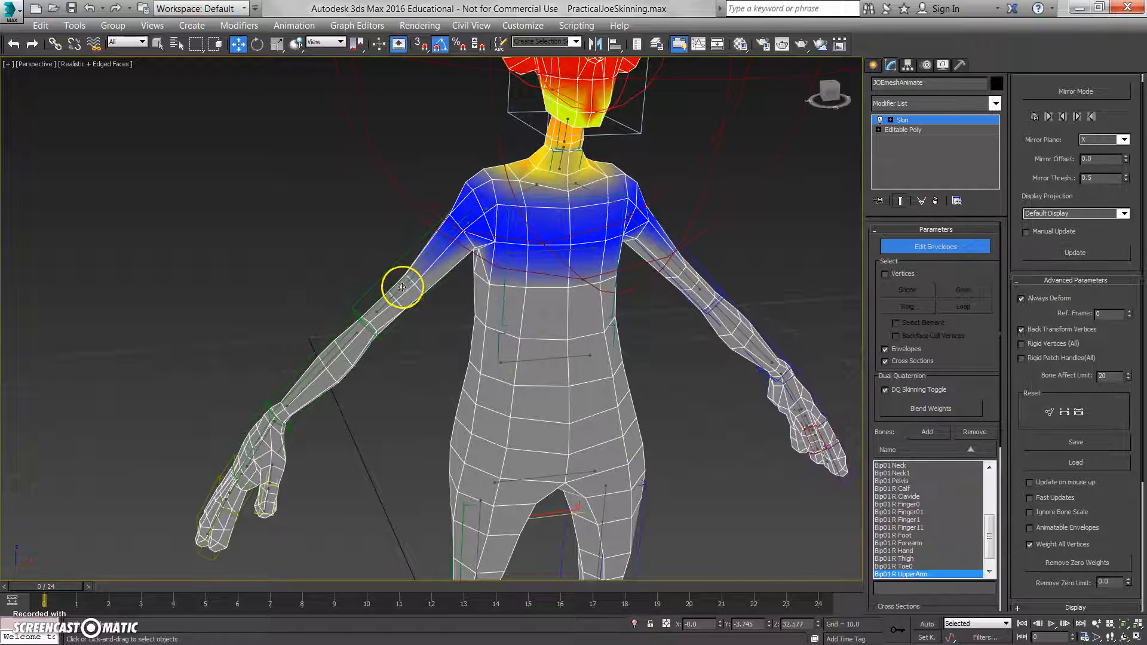
middle_click_drag(448, 314, 421, 294, "alt")
scroll(422, 294, "up", 3)
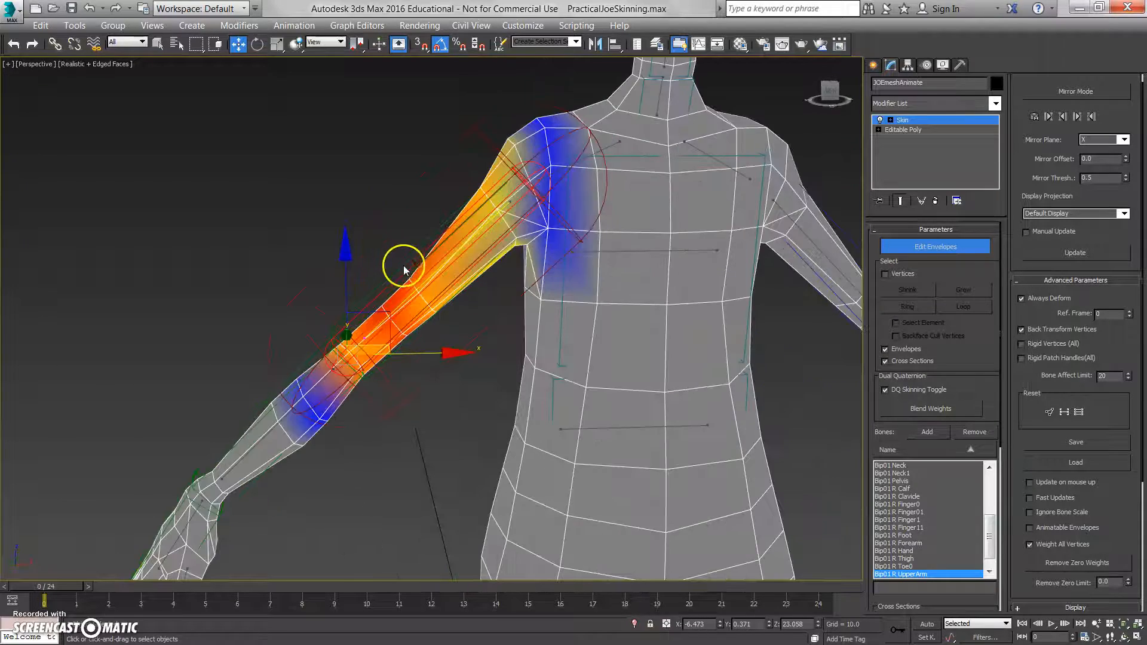
middle_click_drag(471, 242, 417, 286, "alt")
left_click_drag(390, 309, 562, 143)
middle_click_drag(593, 168, 572, 144, "alt")
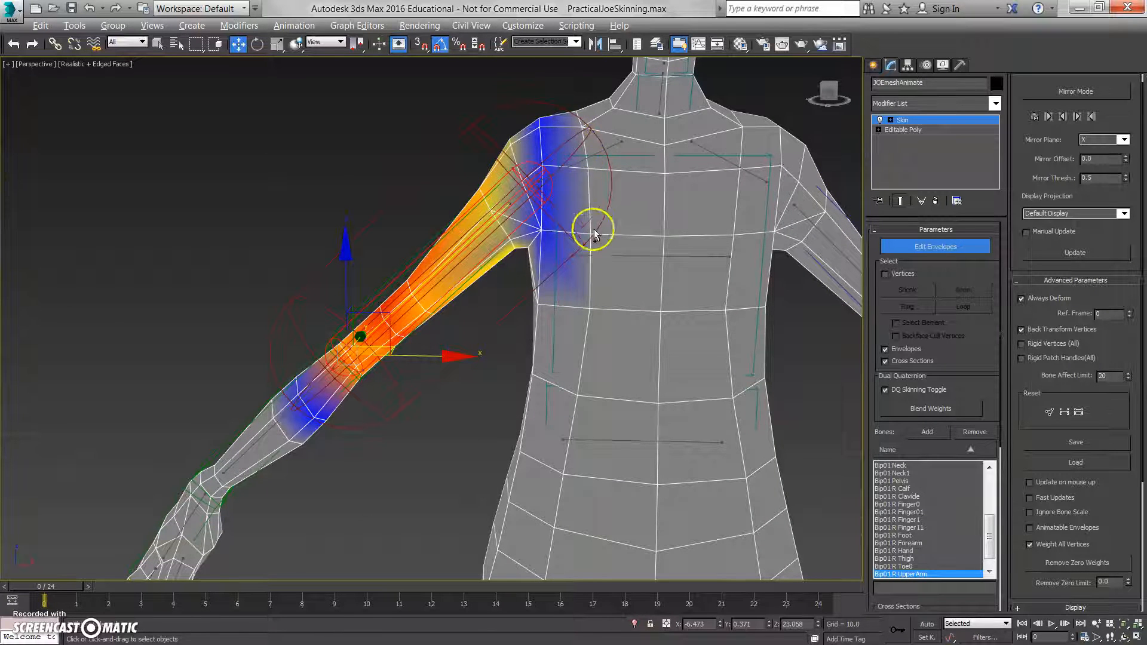
scroll(586, 272, "down", 3)
scroll(650, 274, "up", 2)
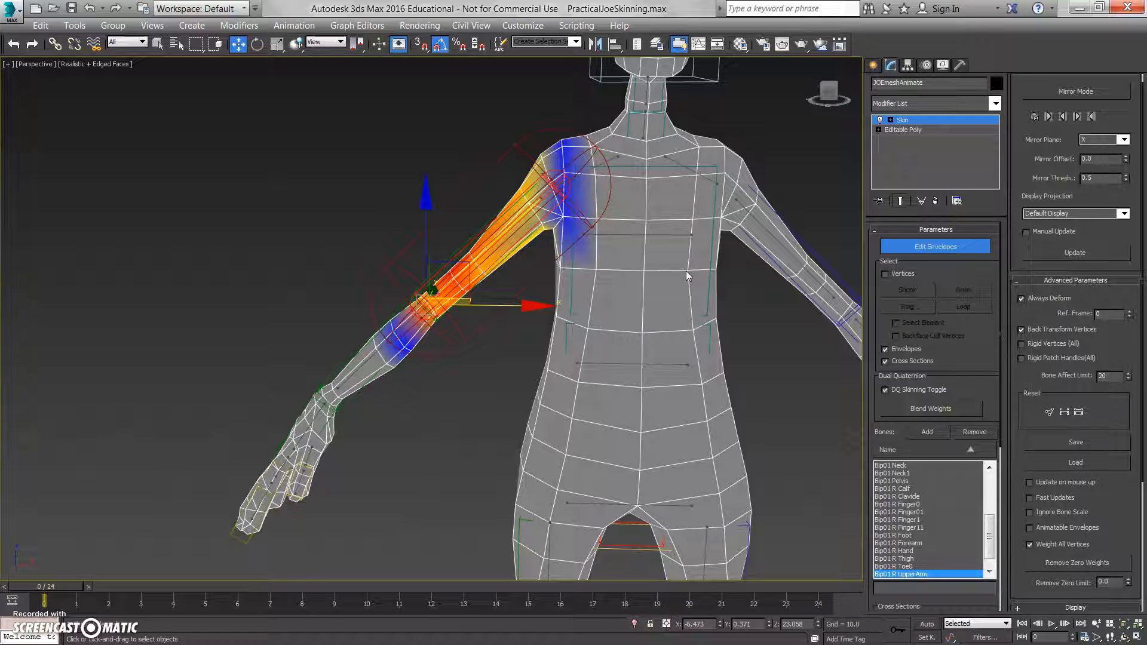
Compare the weight falloff around the right elbow between the Bip01 R Forearm and Bip01 R UpperArm envelopes.
left_click_drag(474, 281, 392, 353)
left_click(372, 351)
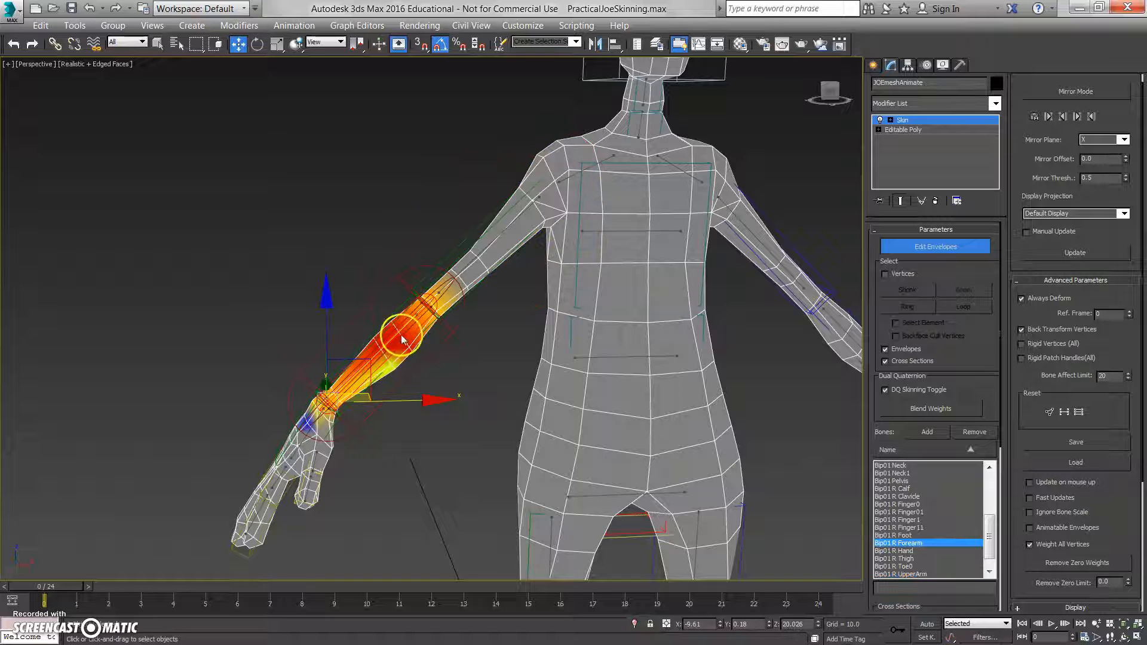
scroll(404, 333, "up", 4)
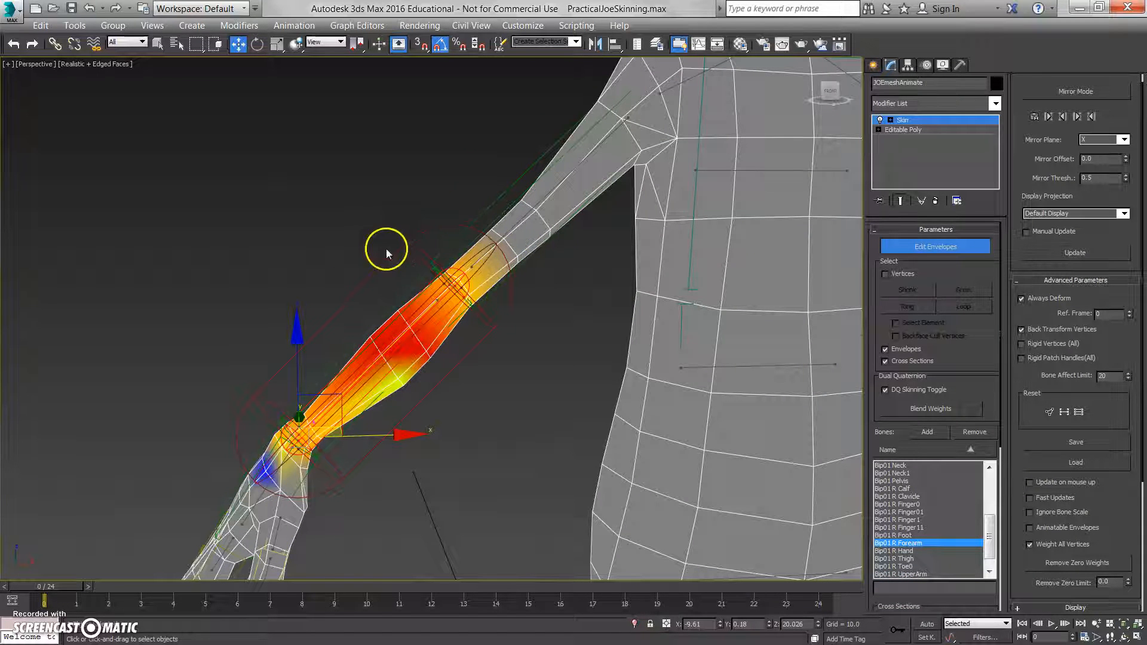
left_click(519, 215)
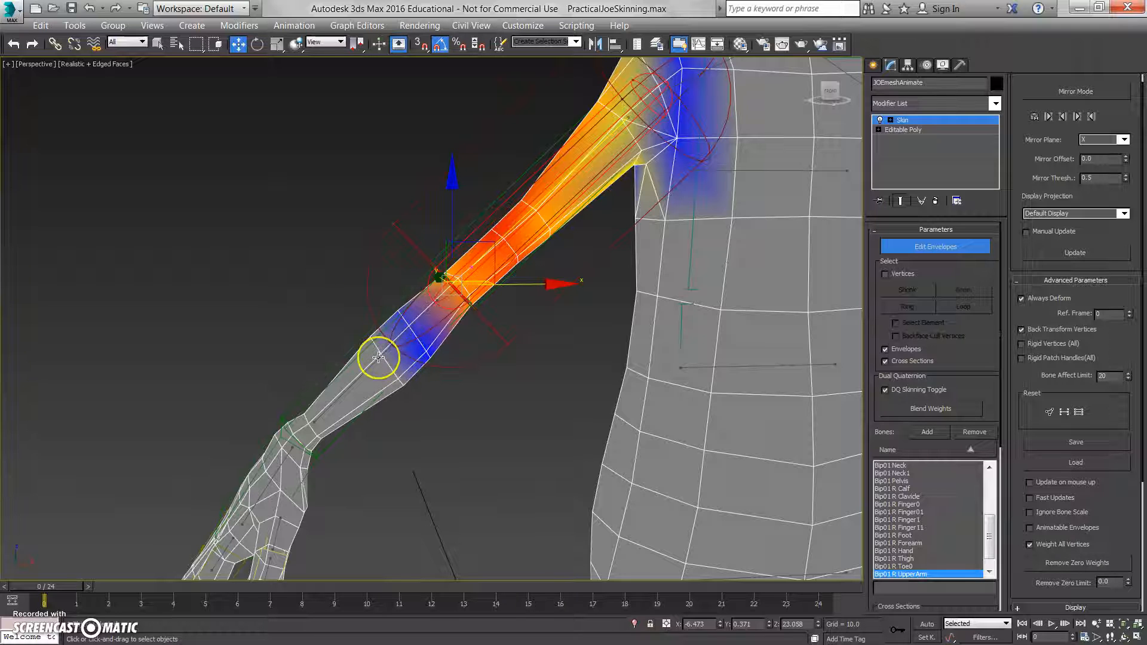
left_click(381, 295)
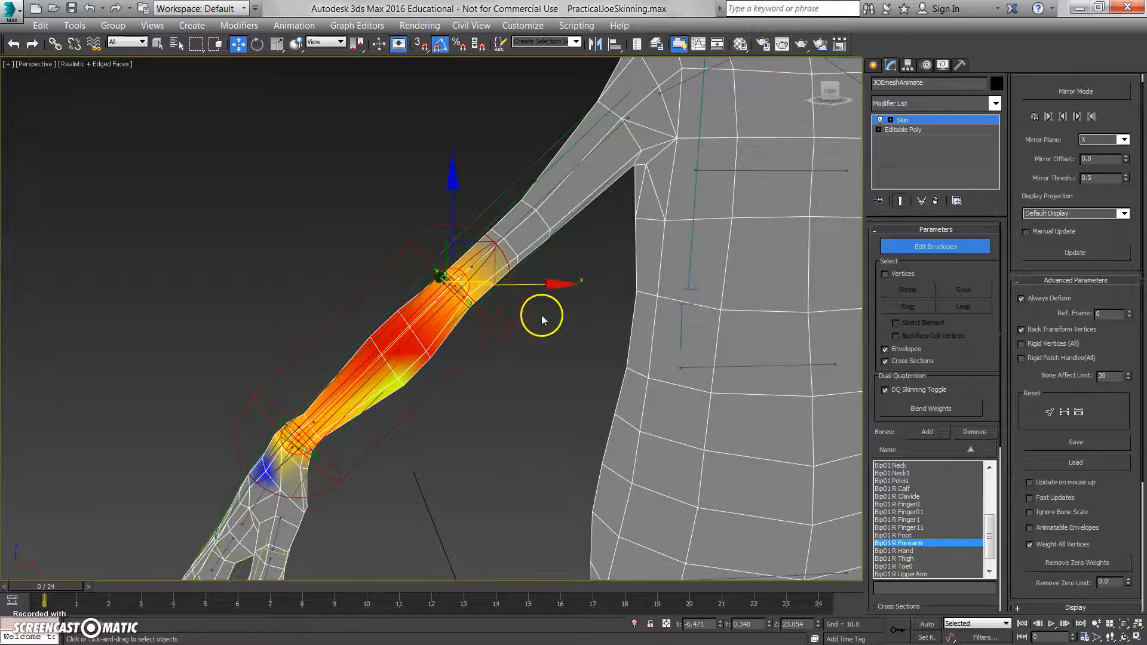
Turn on Show All Envelopes in the Skin display settings and examine how the envelopes overlap across the body and right arm.
left_click_drag(1014, 497, 1032, 230)
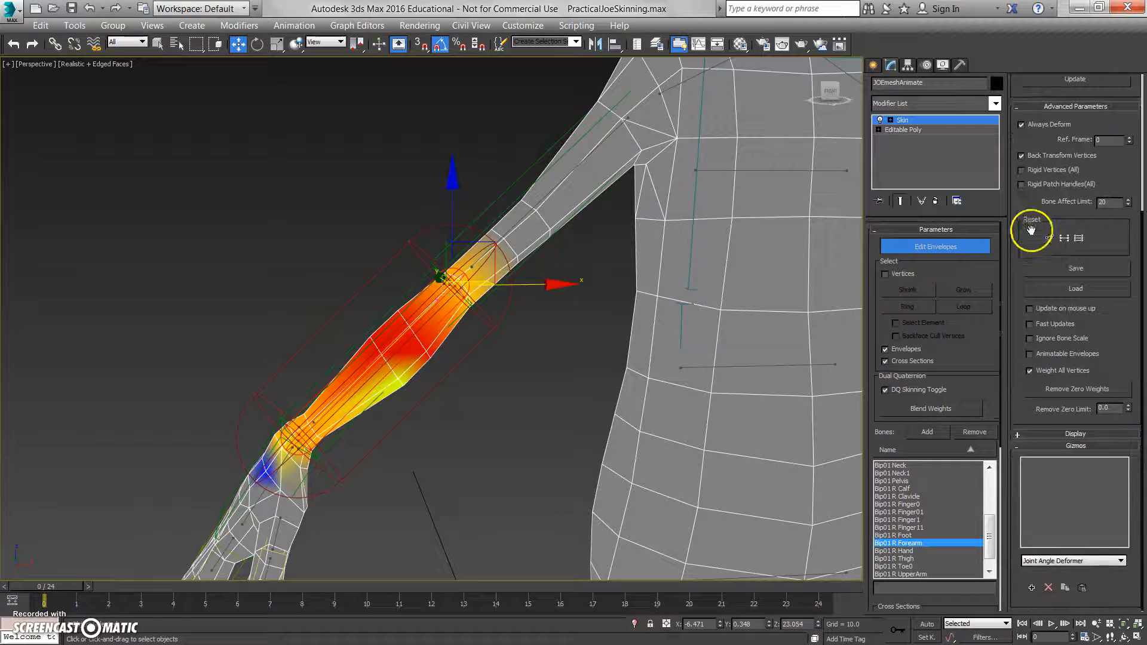
left_click(1024, 433)
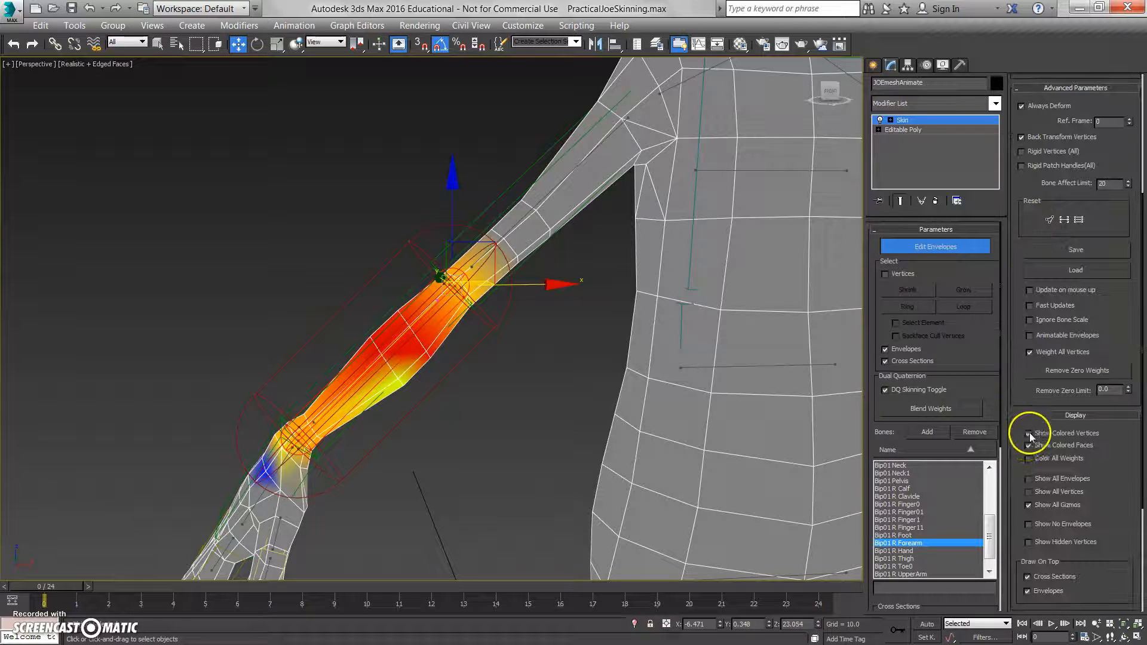
left_click(1028, 479)
middle_click_drag(712, 404, 513, 365, "alt")
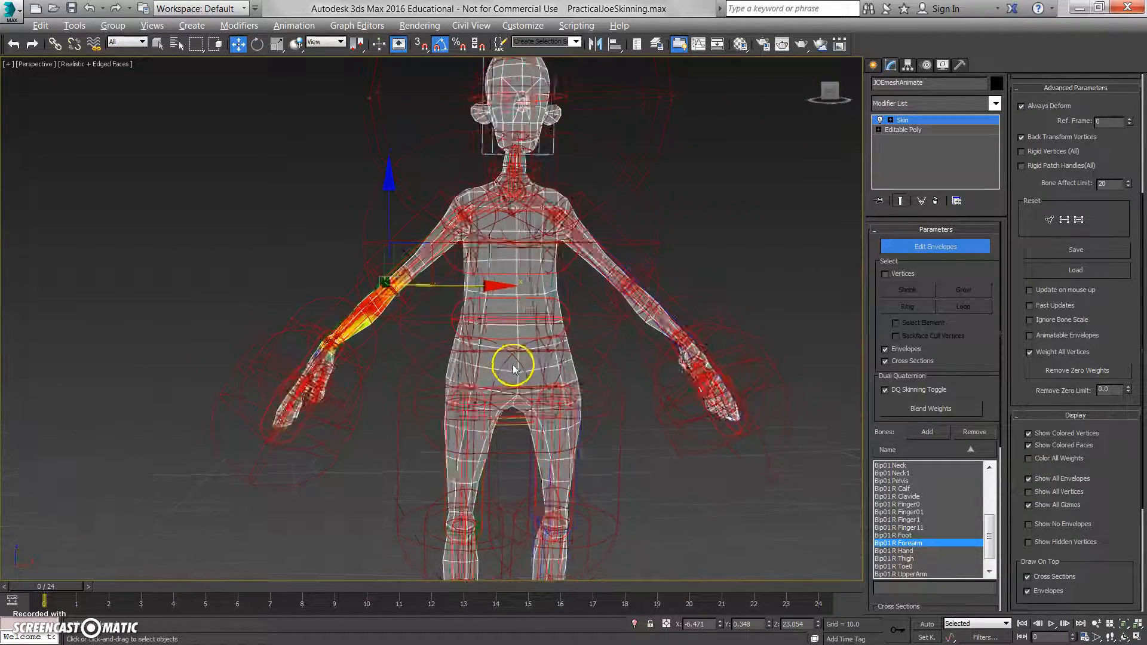
scroll(320, 295, "up", 6)
middle_click_drag(370, 330, 402, 332)
middle_click_drag(425, 289, 400, 362)
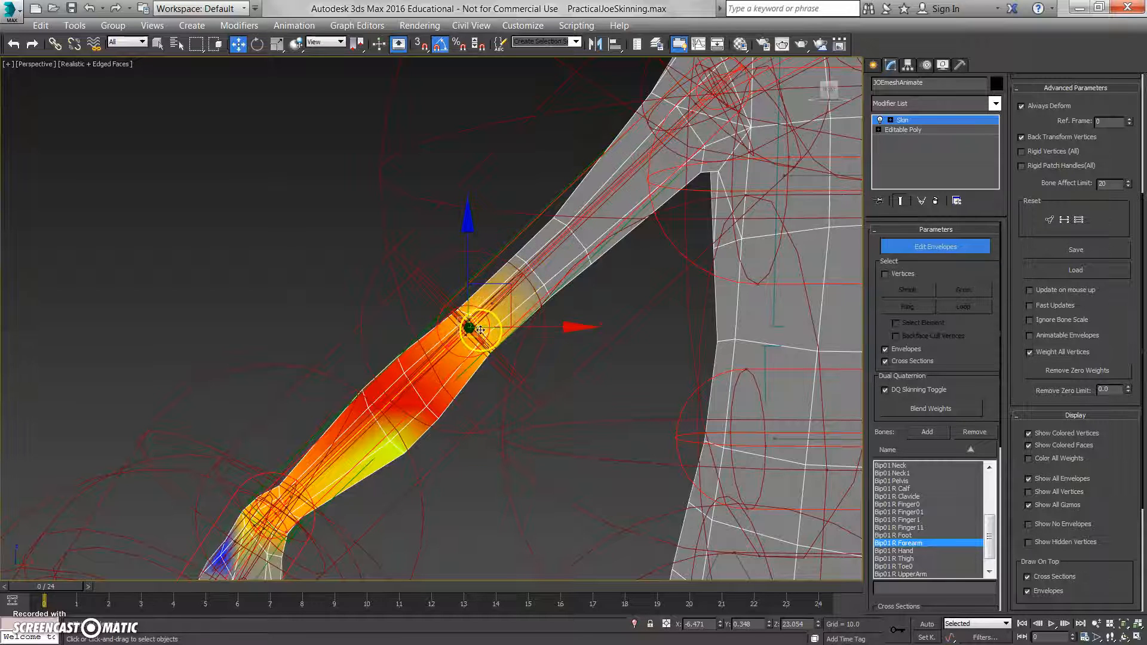
scroll(500, 317, "down", 5)
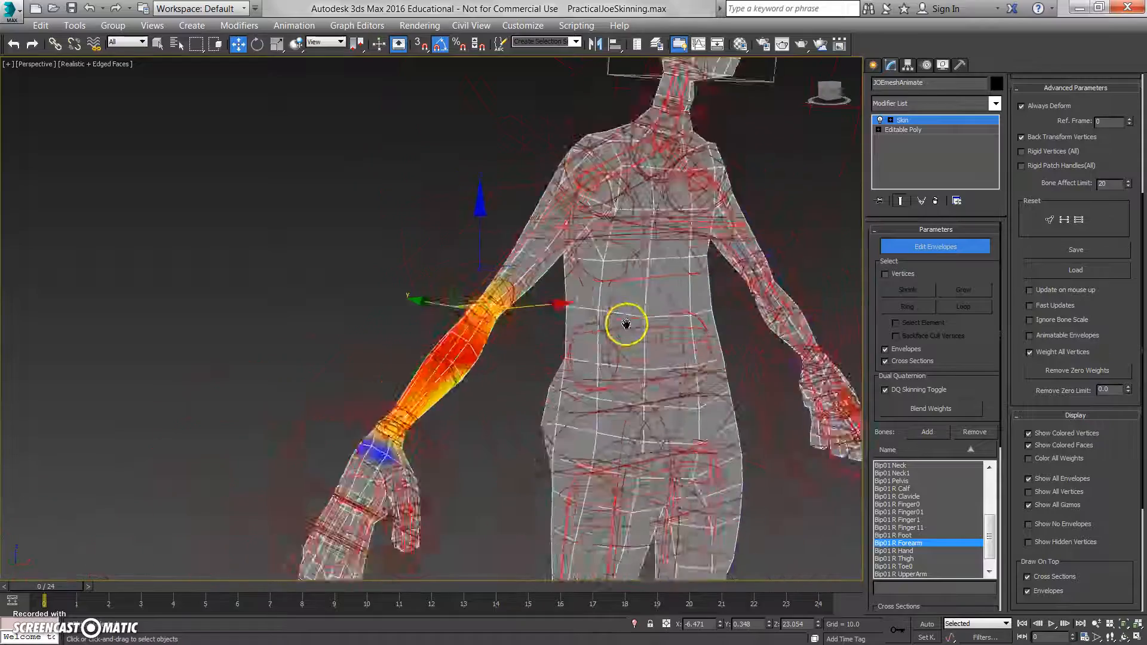
middle_click_drag(625, 323, 535, 263)
scroll(502, 276, "up", 8)
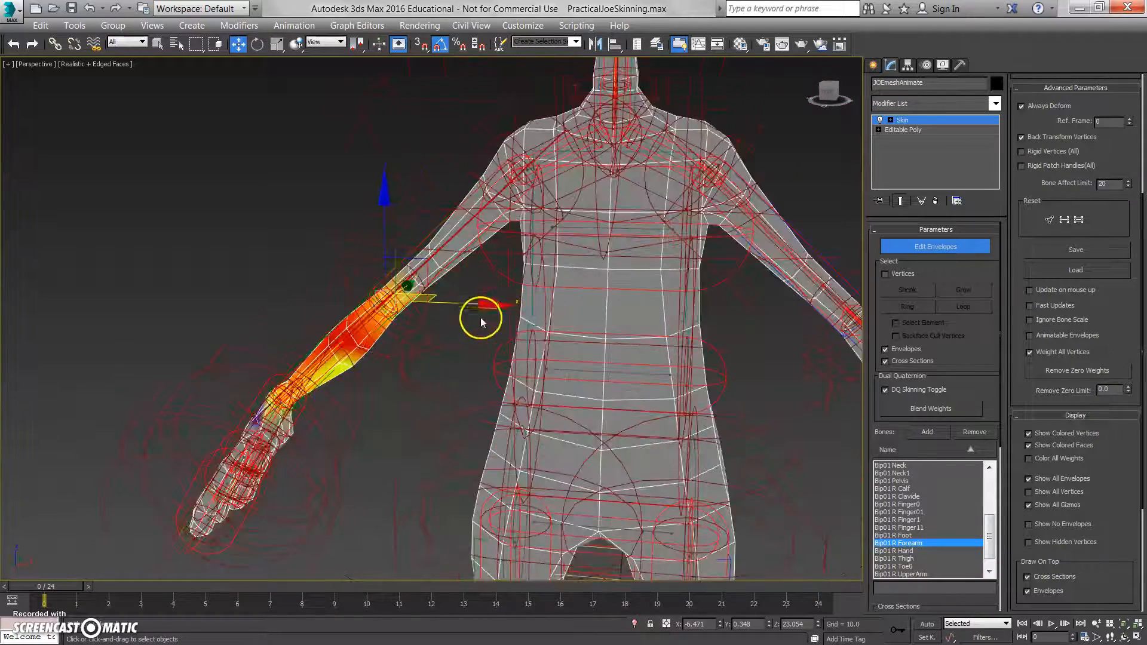
scroll(458, 271, "up", 4)
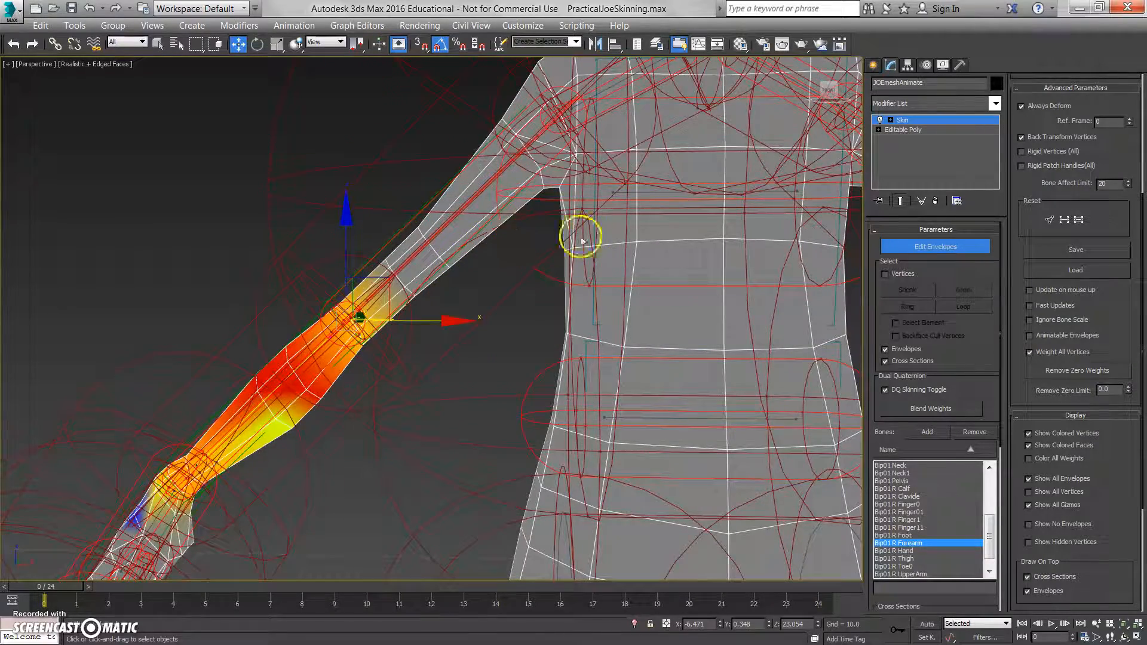
Check the Bip01 Spine envelope's weights on the torso and right arm, and turn off Show All Envelopes.
left_click(646, 416)
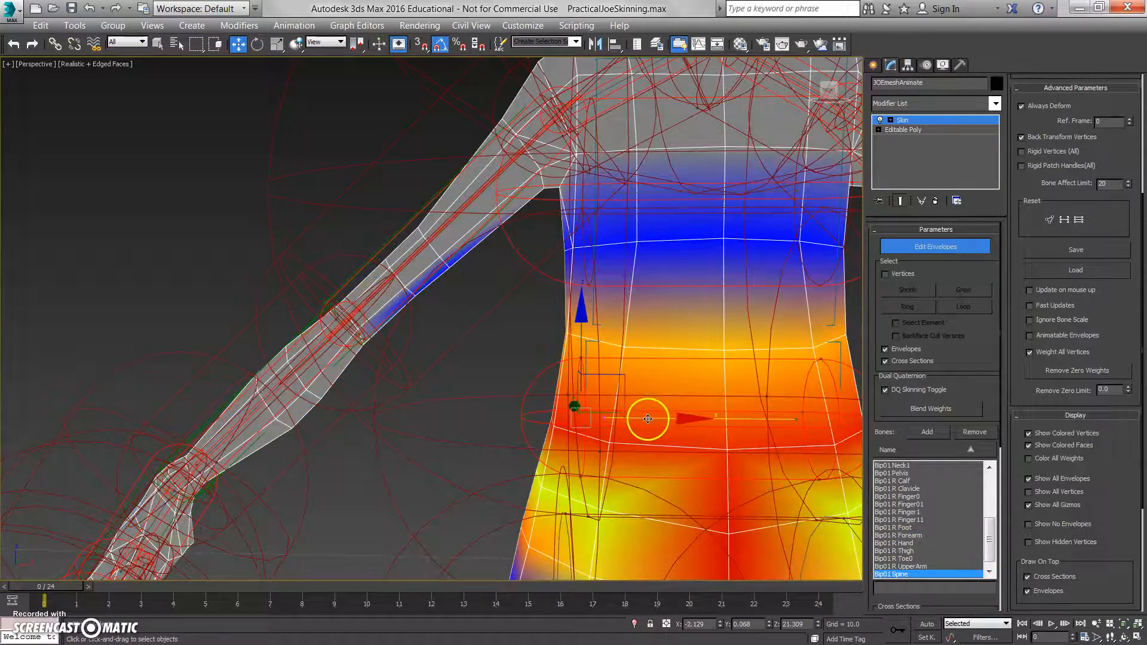
middle_click_drag(479, 235, 456, 264, "alt")
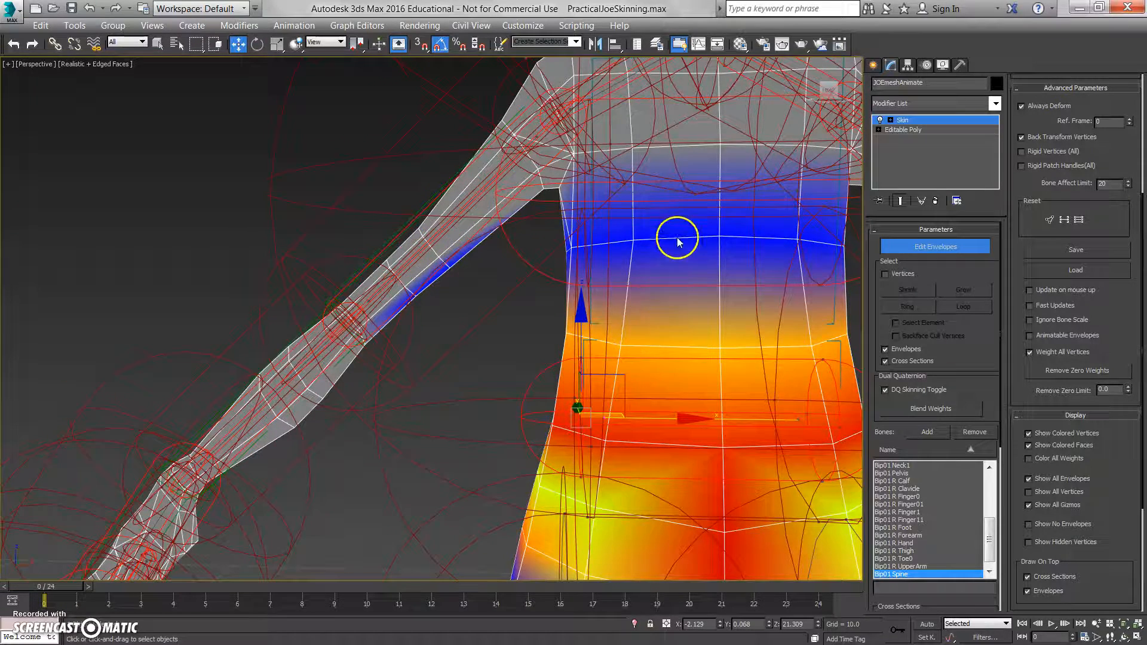
middle_click_drag(679, 333, 869, 314, "alt")
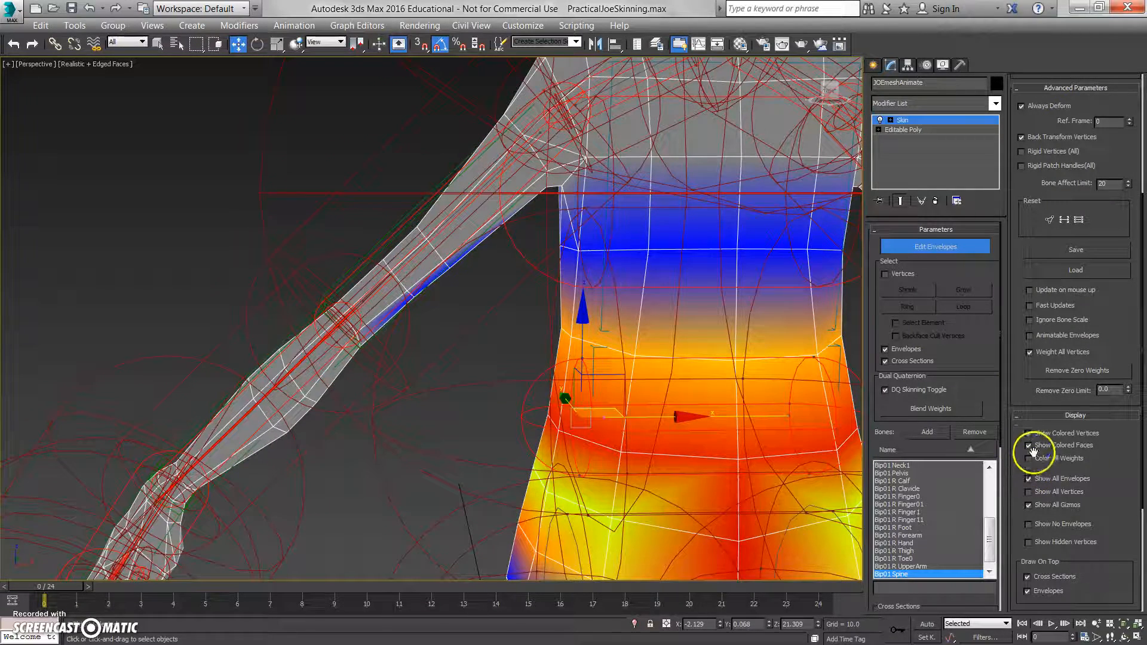
left_click(1028, 479)
middle_click_drag(698, 328, 692, 349)
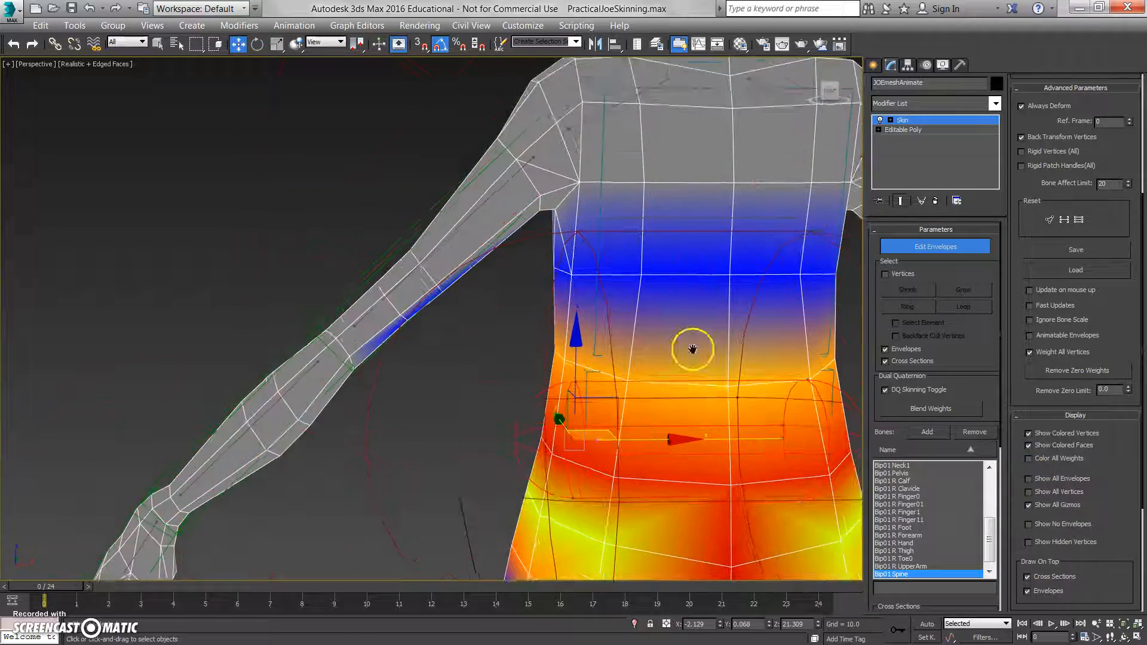
Select the Bip01 Spine1 envelope and examine its weights on the chest, neck, head and arms.
scroll(669, 340, "down", 4)
left_click(643, 280)
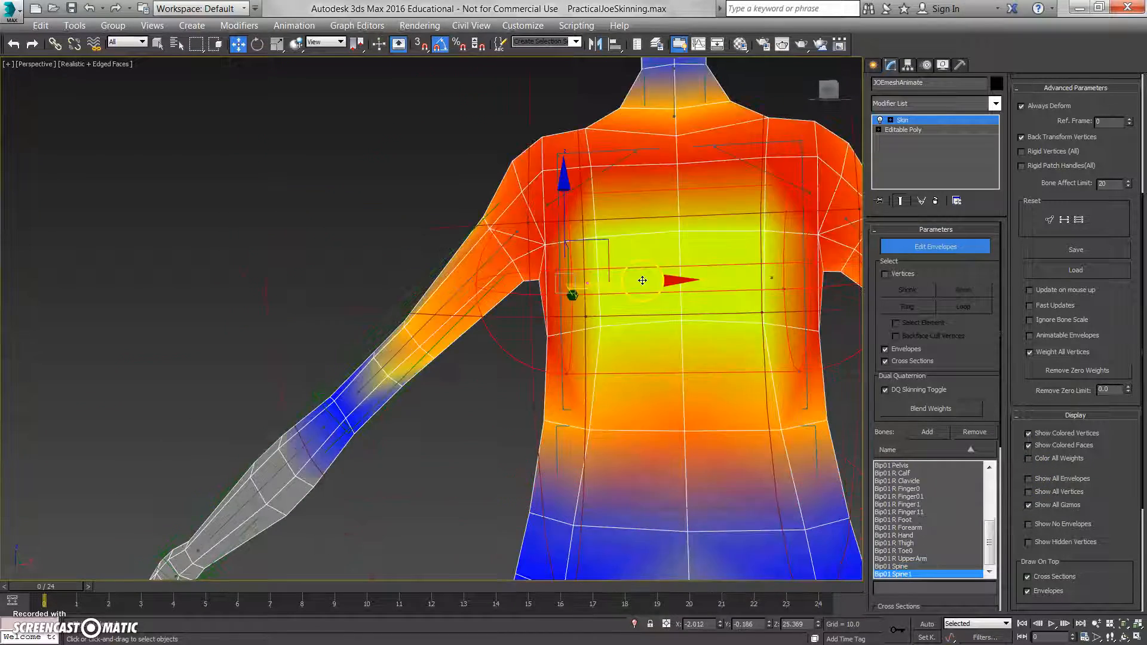
scroll(589, 256, "down", 5)
left_click_drag(589, 256, 547, 263)
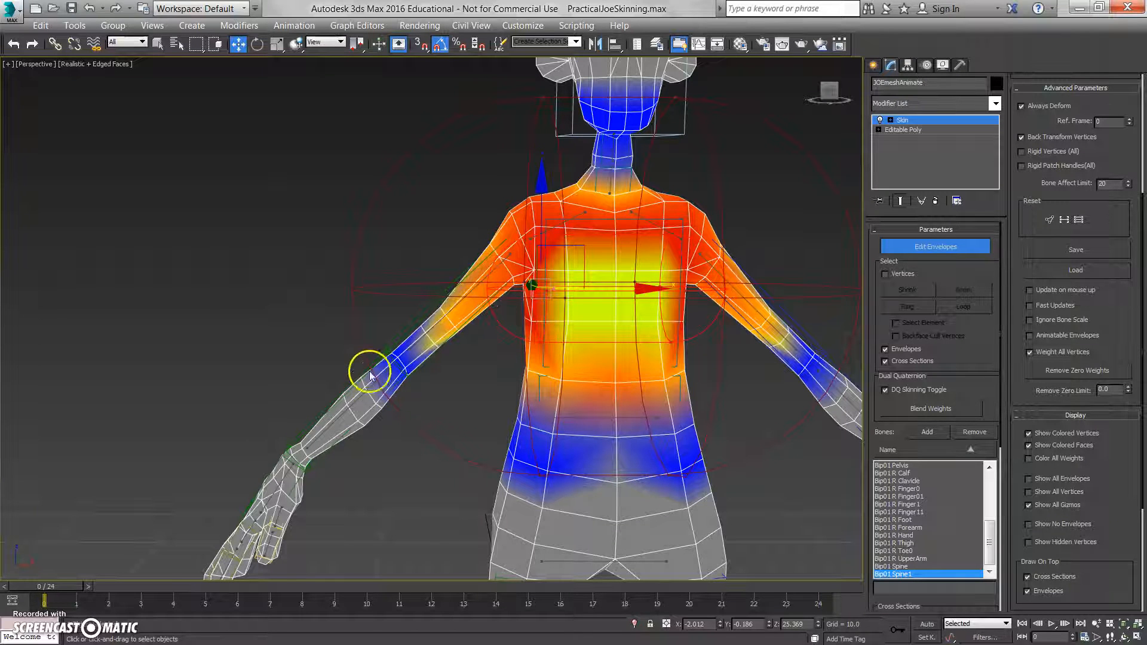
middle_click_drag(625, 204, 577, 264)
middle_click_drag(550, 205, 543, 266, "alt")
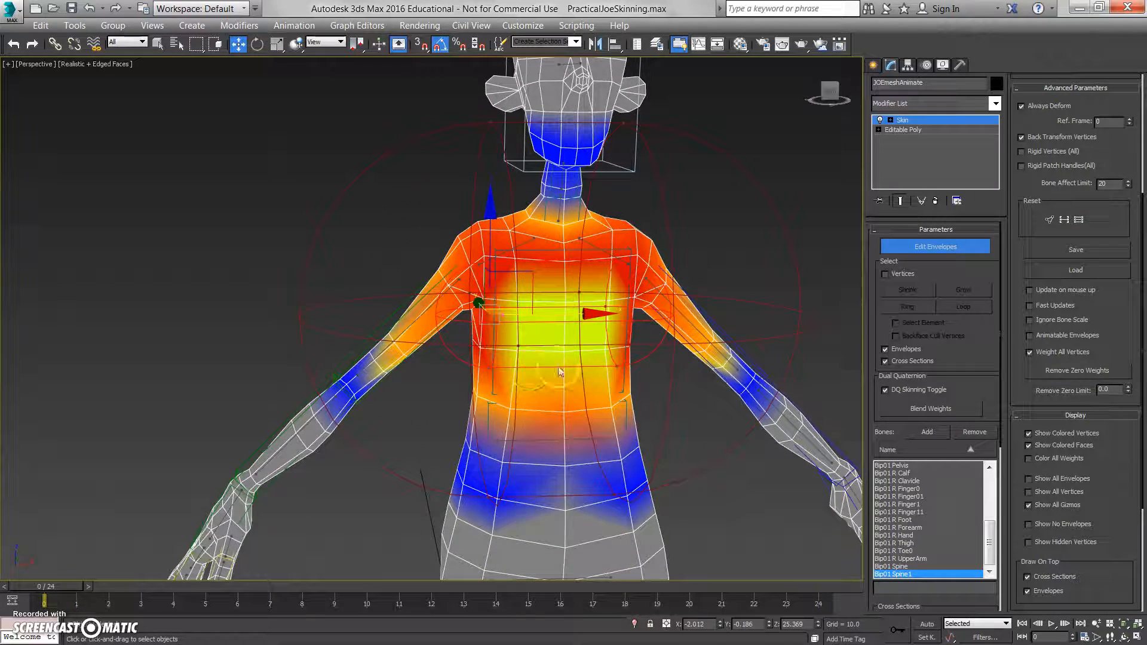
middle_click_drag(574, 374, 535, 397, "alt")
Shrink the Bip01 Spine1 outer envelope at both ends, lowering the upper control point at the character's left to about Z 28.1.
middle_click_drag(615, 424, 501, 221, "alt")
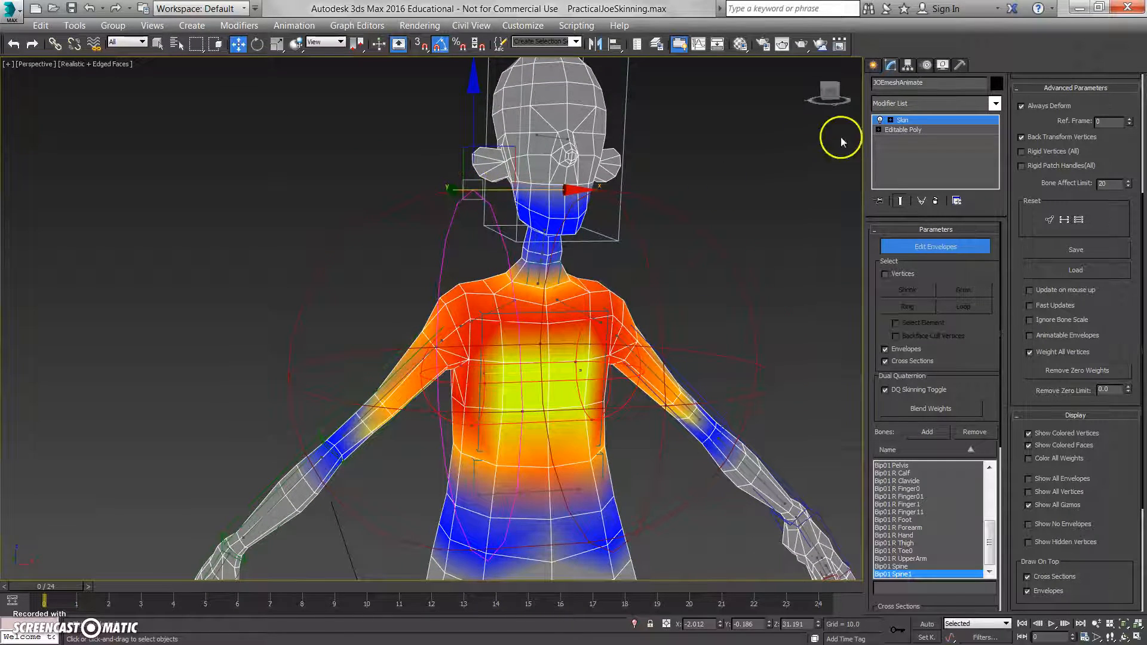
left_click(891, 121)
scroll(445, 180, "up", 4)
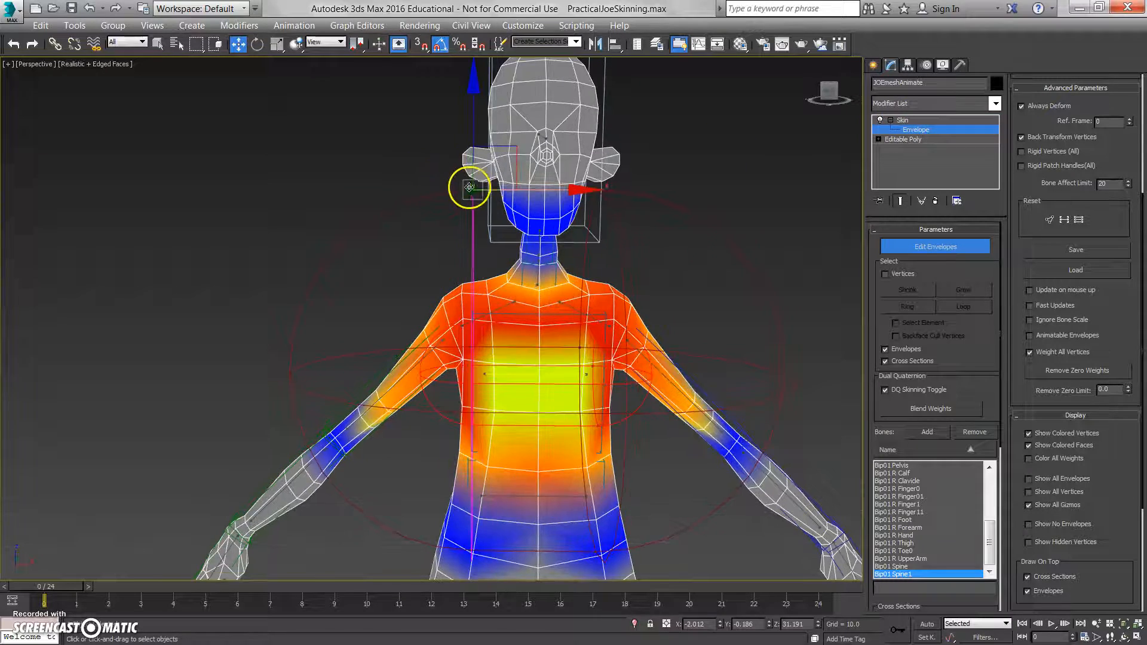
scroll(471, 187, "down", 3)
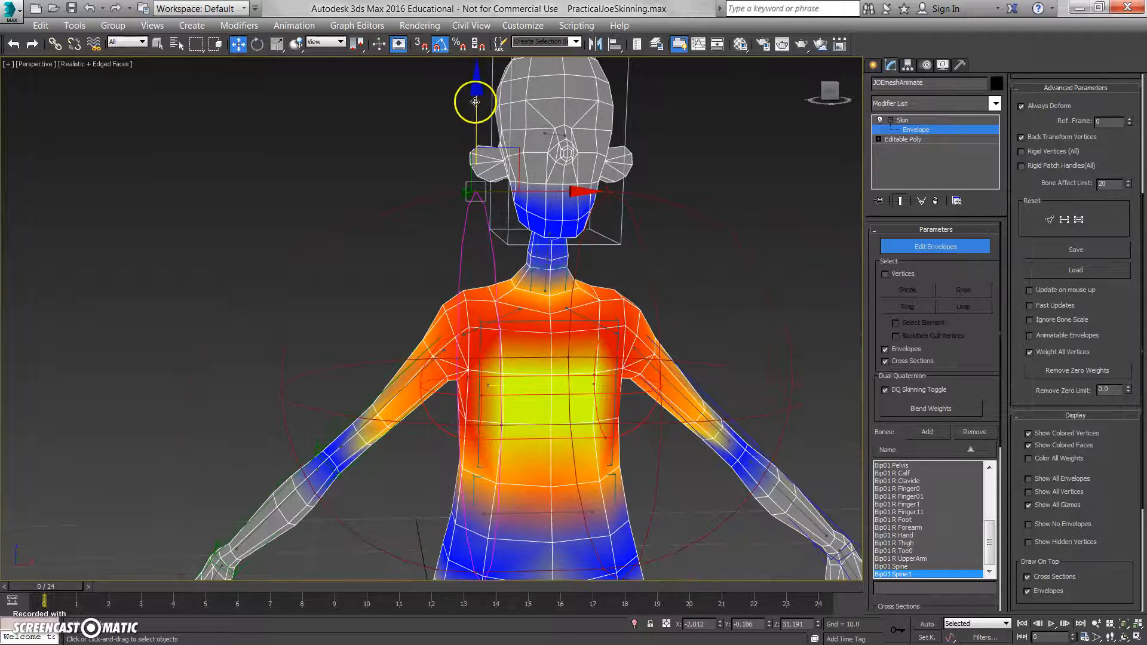
left_click_drag(478, 119, 509, 208)
middle_click_drag(606, 275, 613, 269, "alt")
left_click_drag(616, 192, 632, 295)
middle_click_drag(632, 295, 428, 398, "alt")
scroll(425, 382, "up", 3)
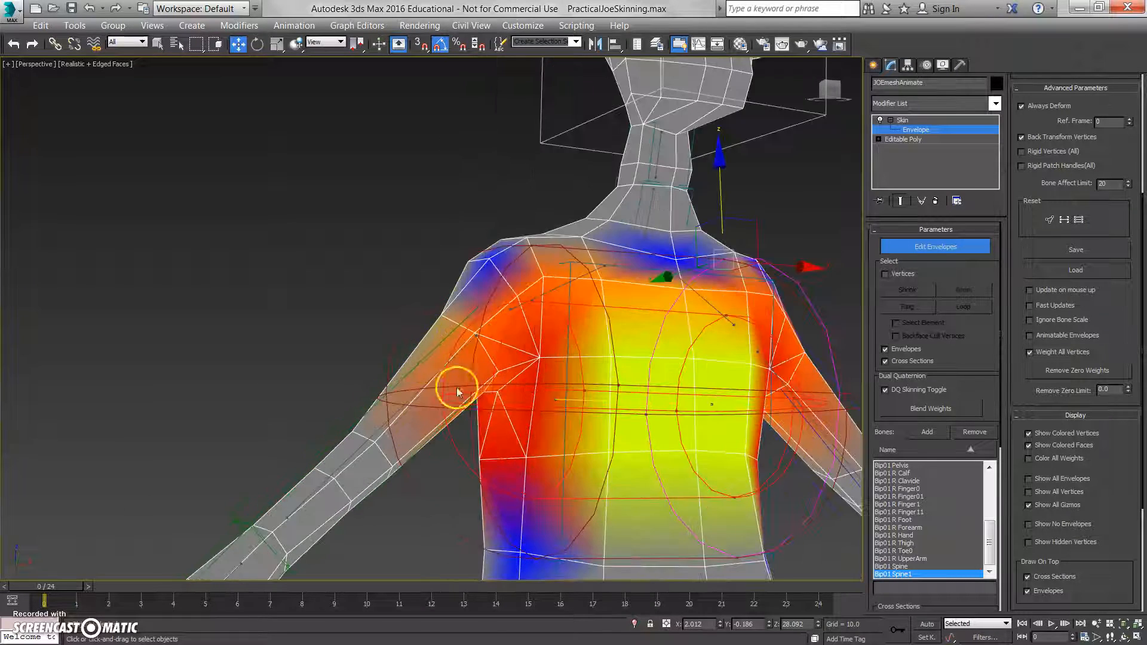
middle_click_drag(468, 341, 449, 331, "alt")
middle_click_drag(569, 359, 488, 231)
scroll(534, 312, "down", 4)
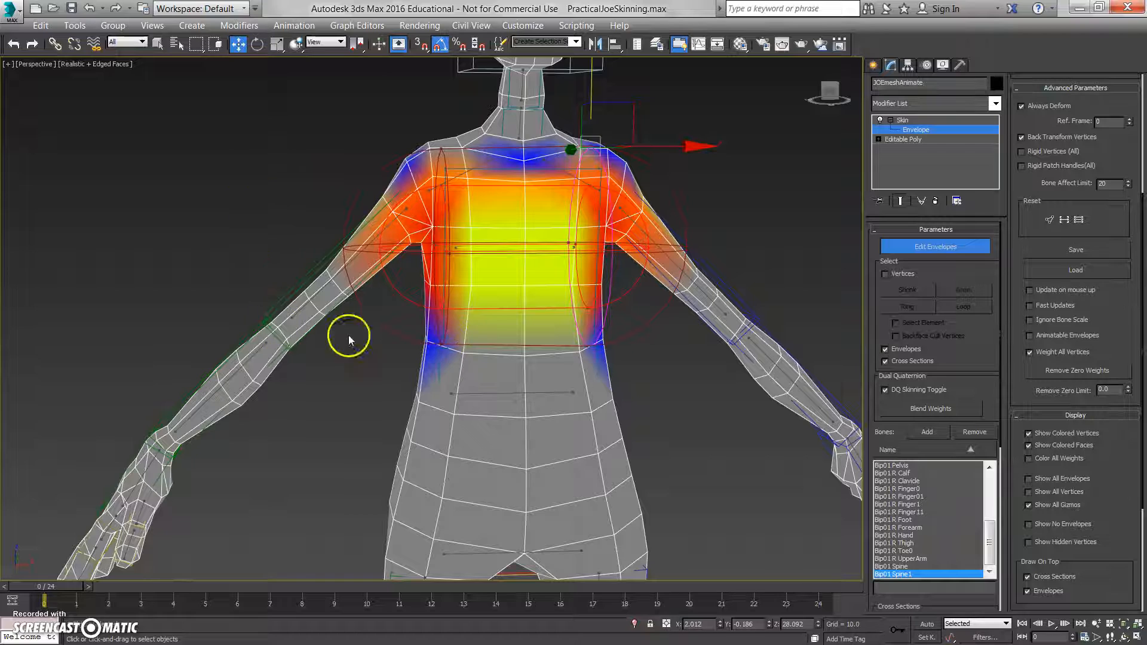
Shrink the Bip01 Spine outer envelope at both ends to fit the waist, lowering the upper control point at the character's left to about Z 24.4.
middle_click_drag(464, 372, 467, 379, "alt")
left_click(481, 396)
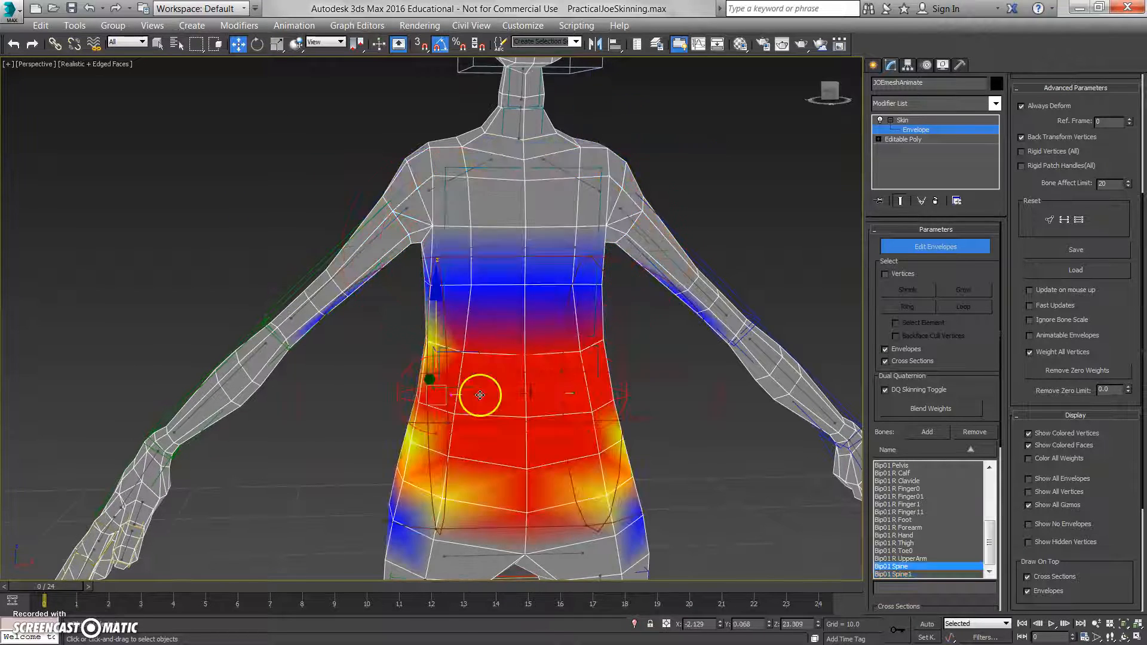
scroll(476, 376, "down", 2)
middle_click_drag(447, 271, 450, 264, "alt")
left_click_drag(443, 514, 440, 485)
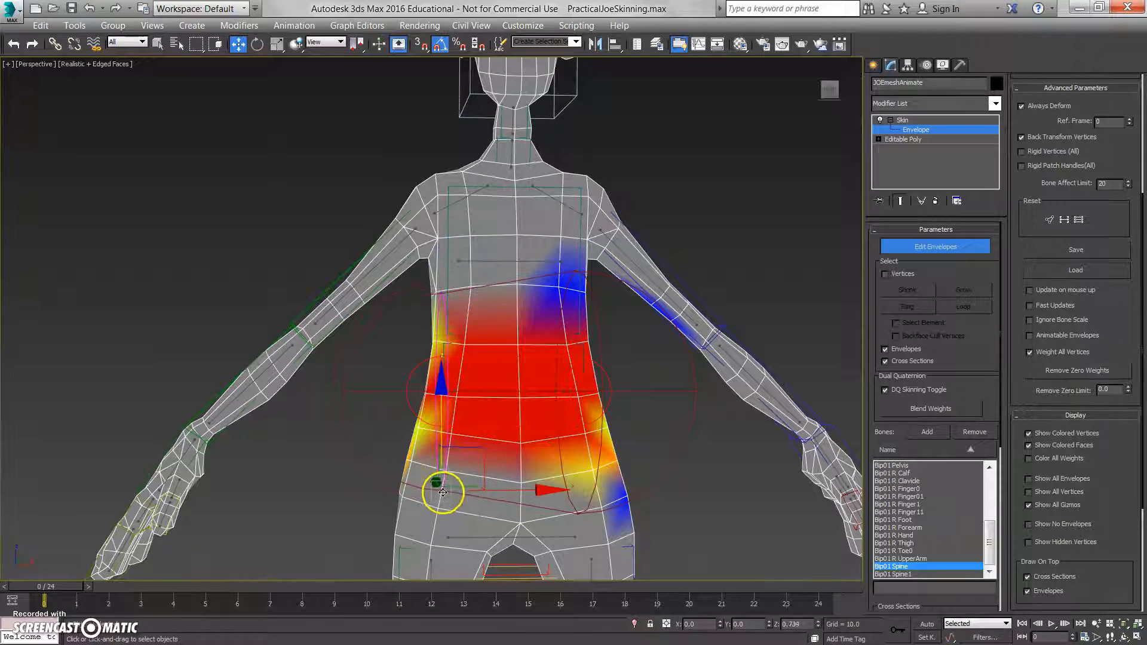
left_click_drag(576, 271, 578, 289)
middle_click_drag(646, 346, 509, 308, "alt")
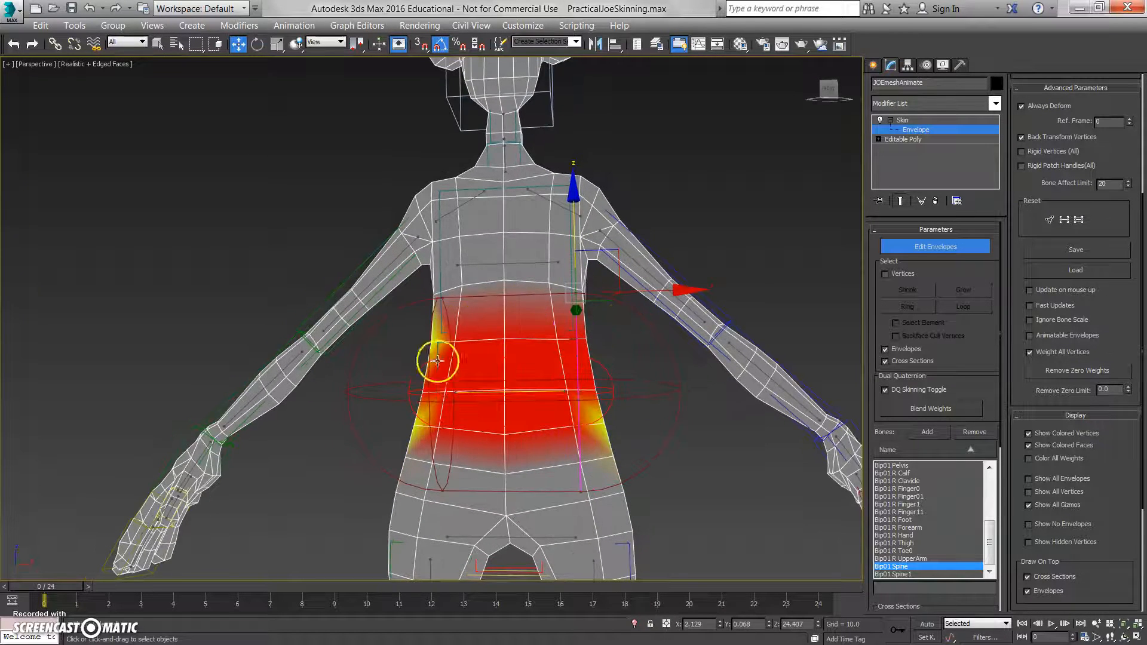
middle_click_drag(495, 377, 461, 379, "alt")
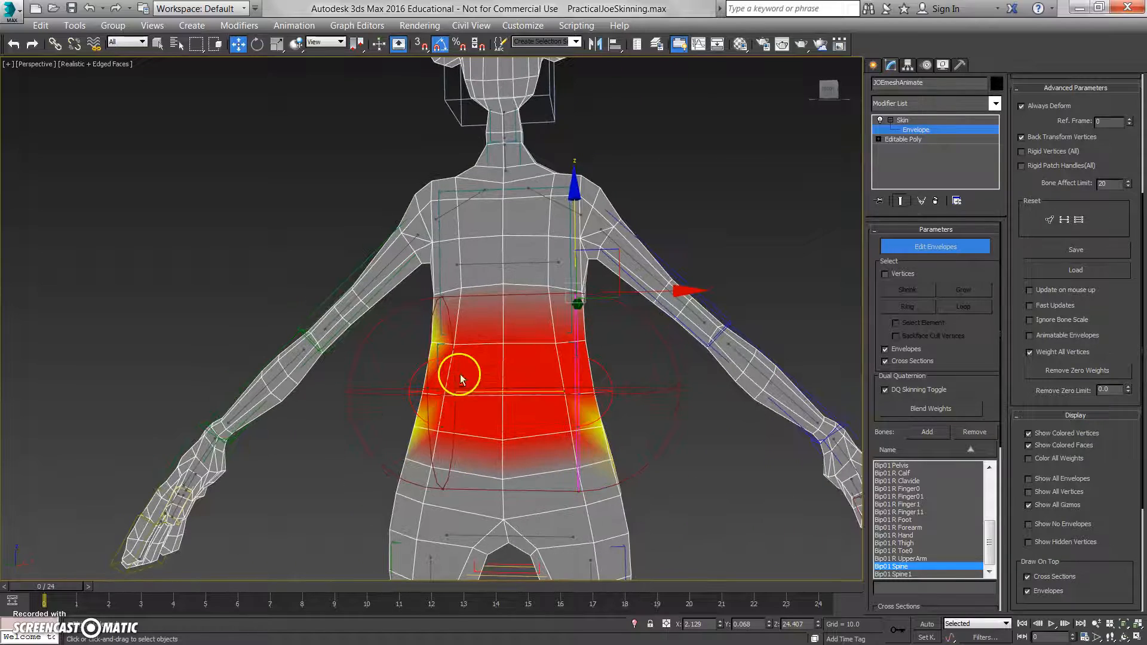
Enlarge the Bip01 R UpperArm outer envelope at the shoulder end, moving its control point to about X -4.1, Z 28.4.
left_click(346, 305)
middle_click_drag(348, 302, 384, 319)
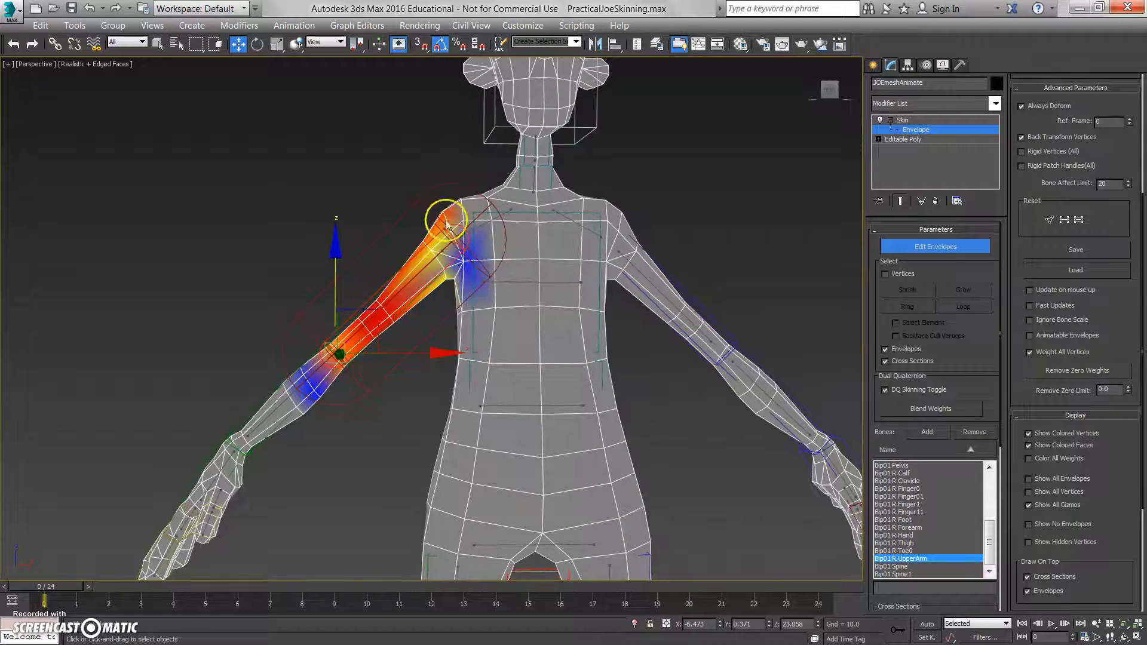
left_click(417, 201)
left_click_drag(415, 197, 433, 110)
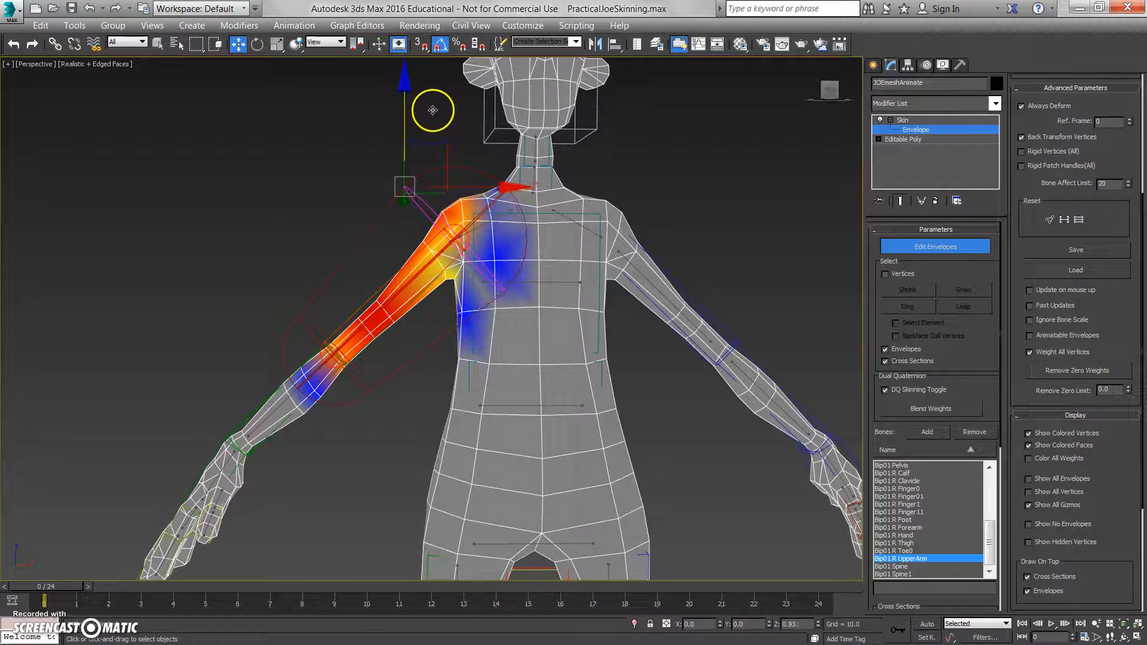
Examine the Bip01 R UpperArm weights on the shoulder, chest and elbow from several views, and bring the Mirror Parameters into view.
scroll(512, 256, "down", 4)
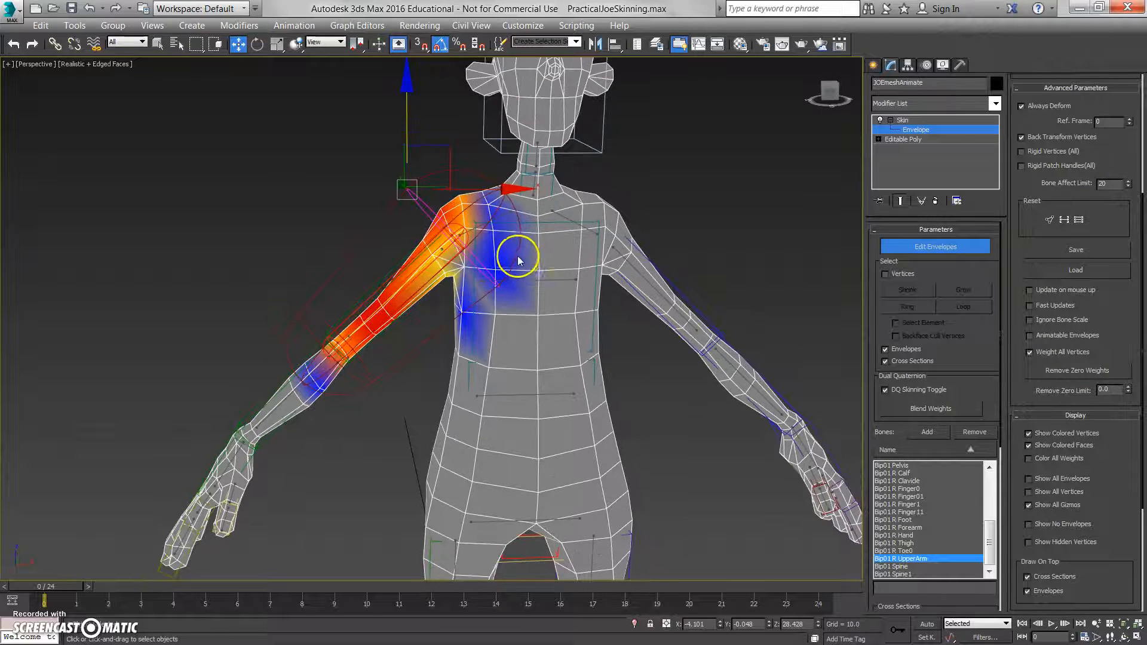
middle_click_drag(566, 307, 519, 246)
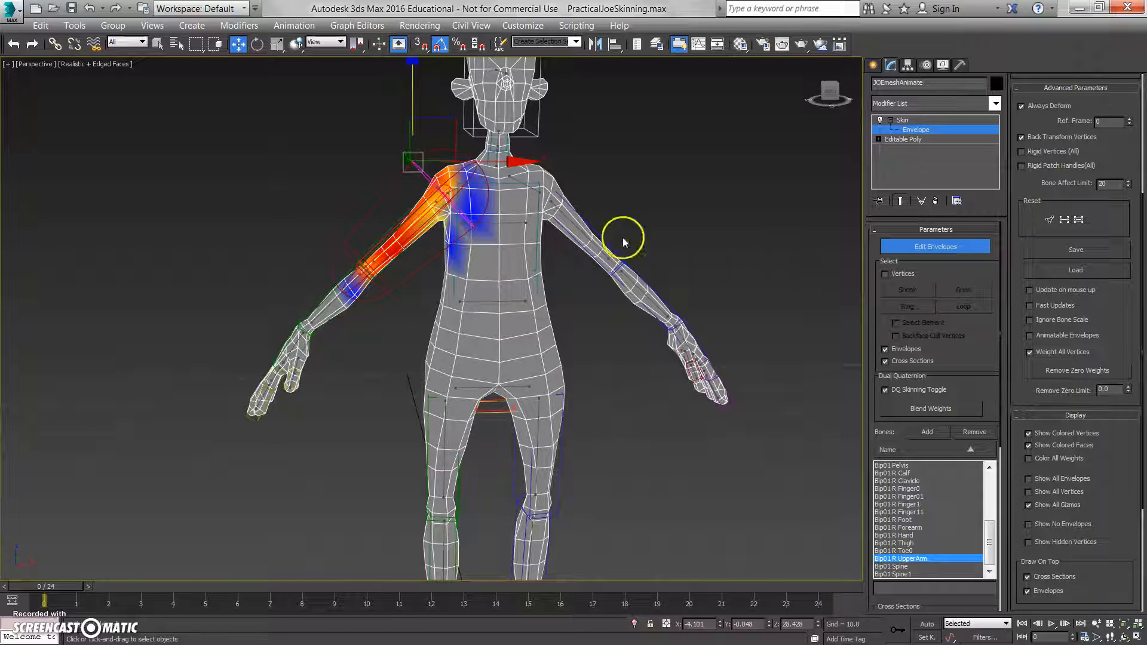
middle_click_drag(612, 298, 578, 304, "alt")
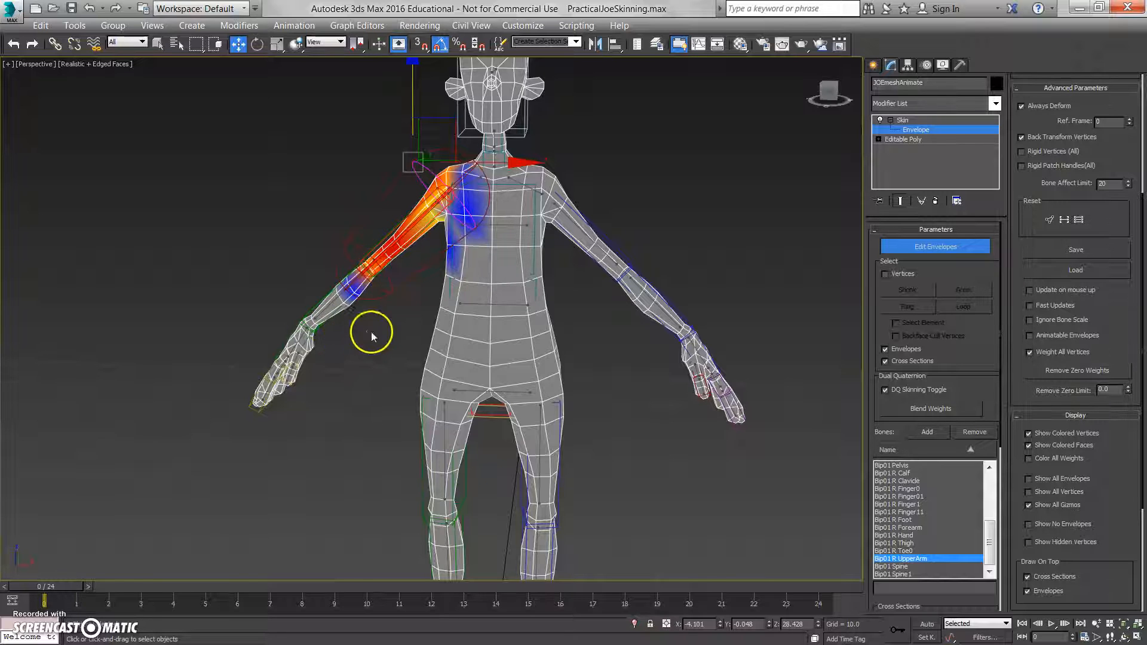
middle_click_drag(371, 332, 306, 360, "alt")
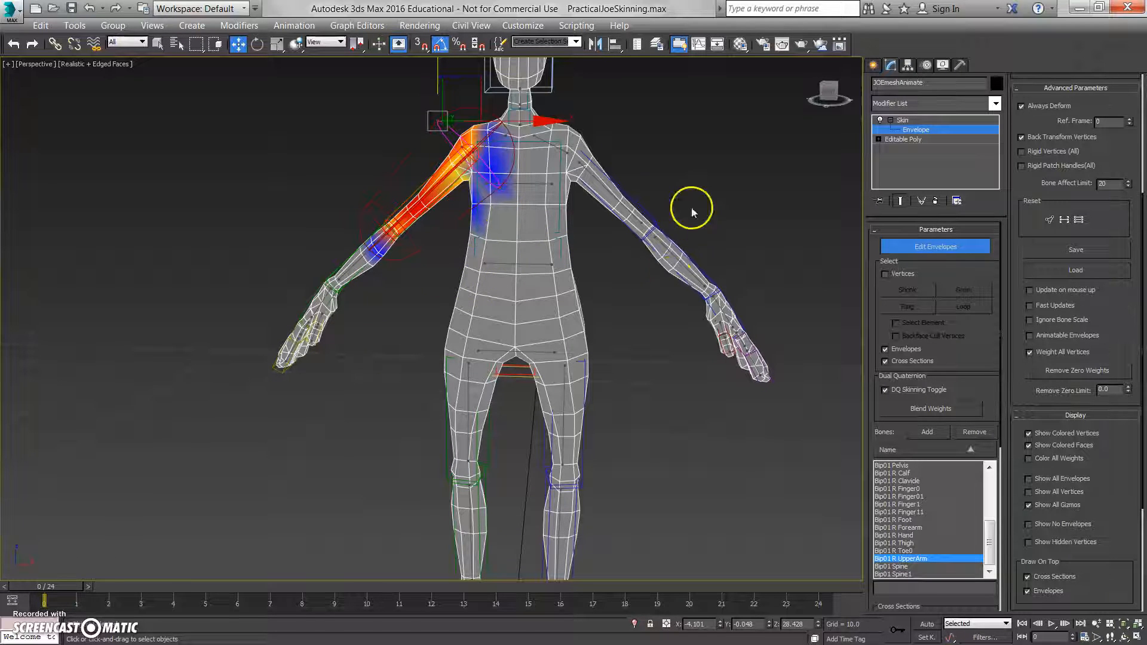
left_click_drag(1025, 198, 1049, 519)
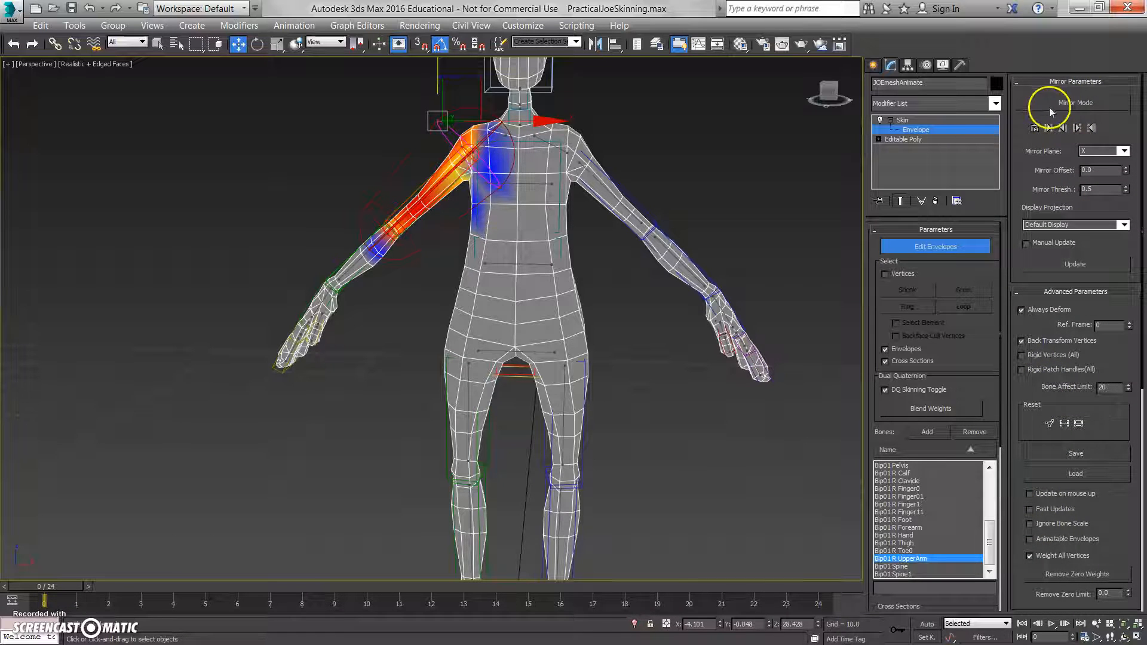
scroll(375, 201, "up", 8)
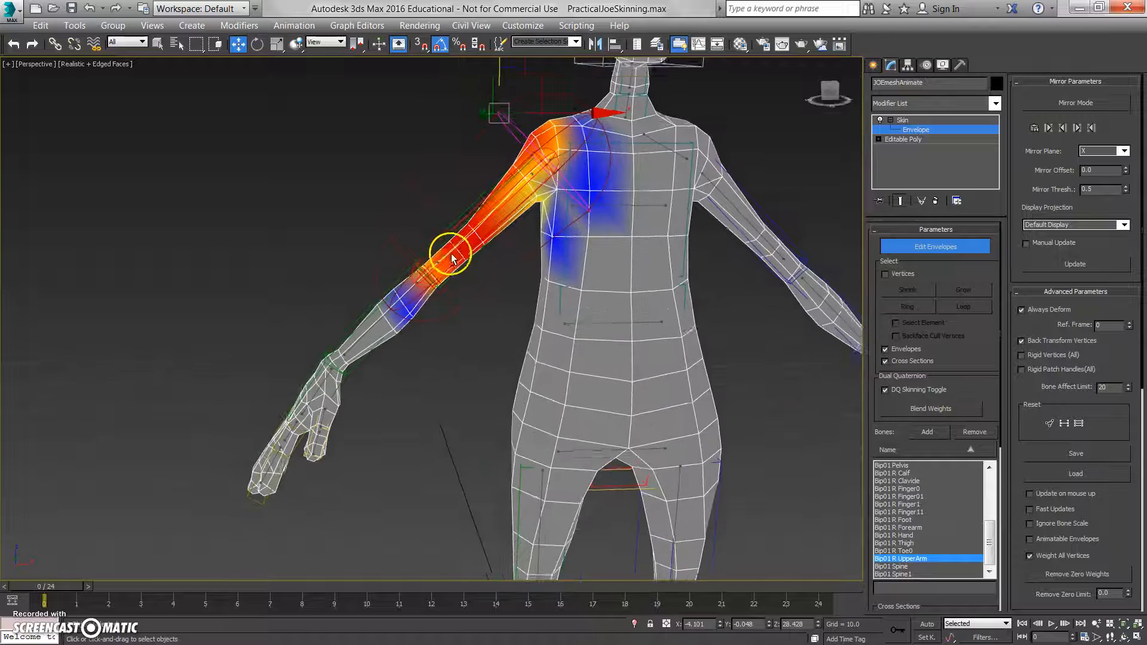
scroll(464, 297, "down", 5)
scroll(548, 315, "up", 2)
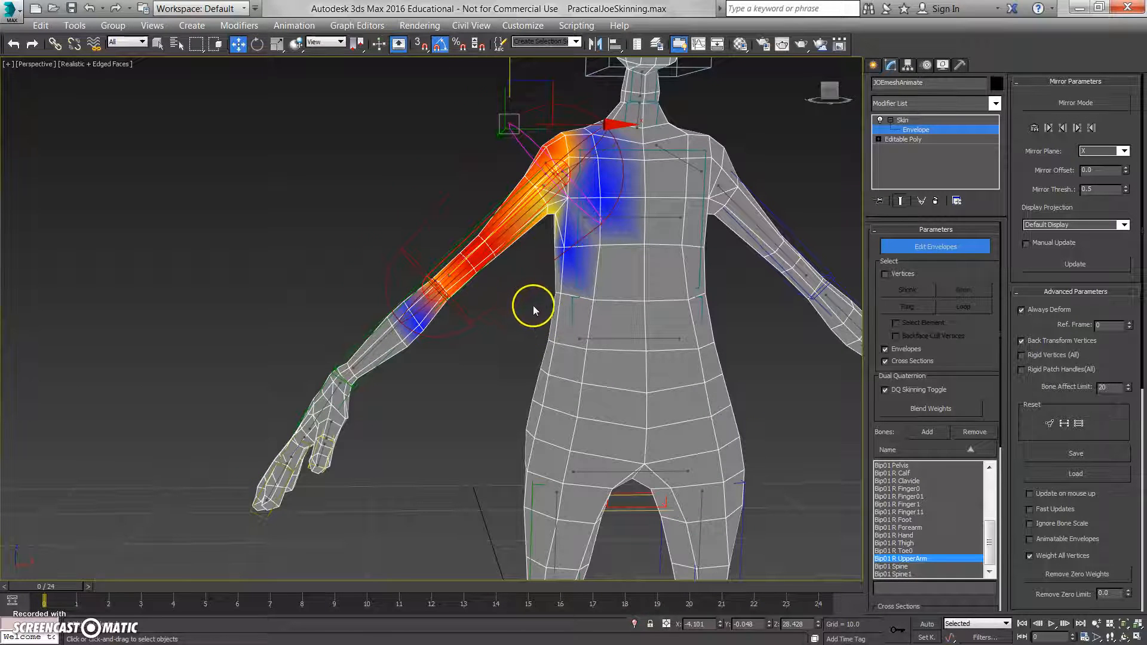
middle_click_drag(530, 304, 507, 399)
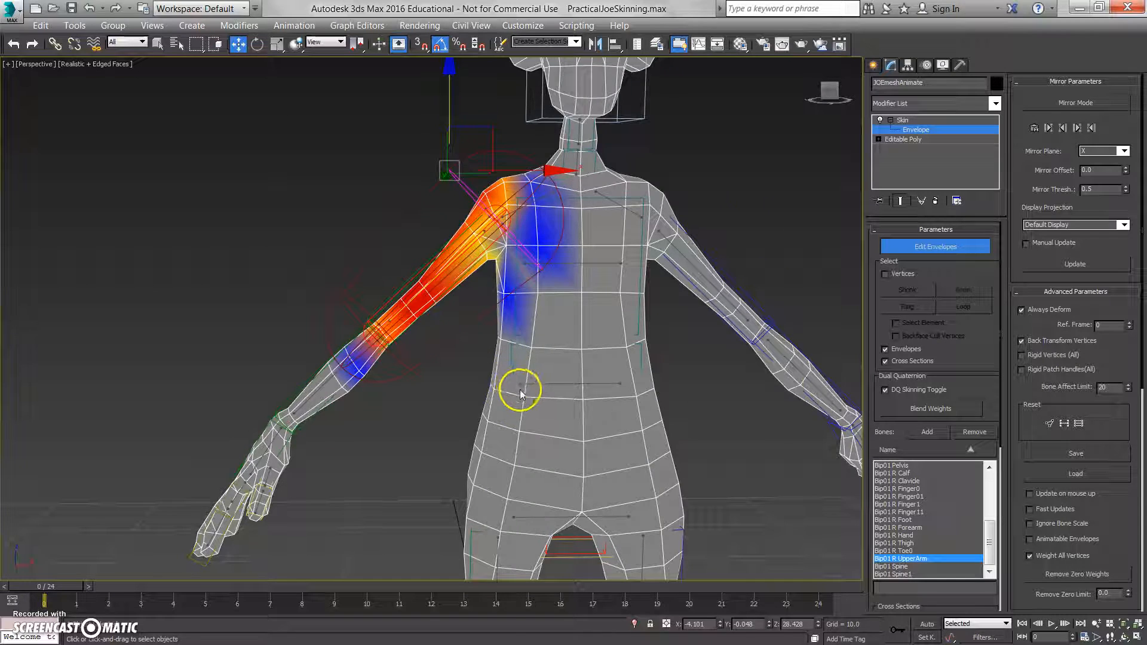
scroll(517, 390, "down", 4)
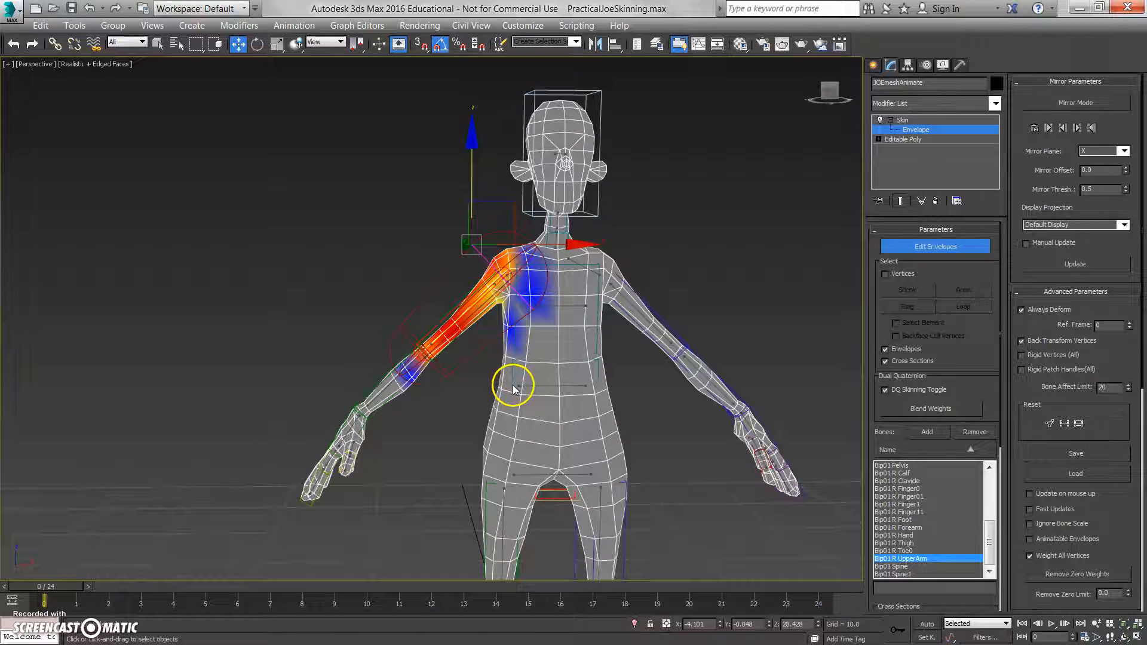
scroll(476, 359, "down", 2)
scroll(474, 353, "up", 5)
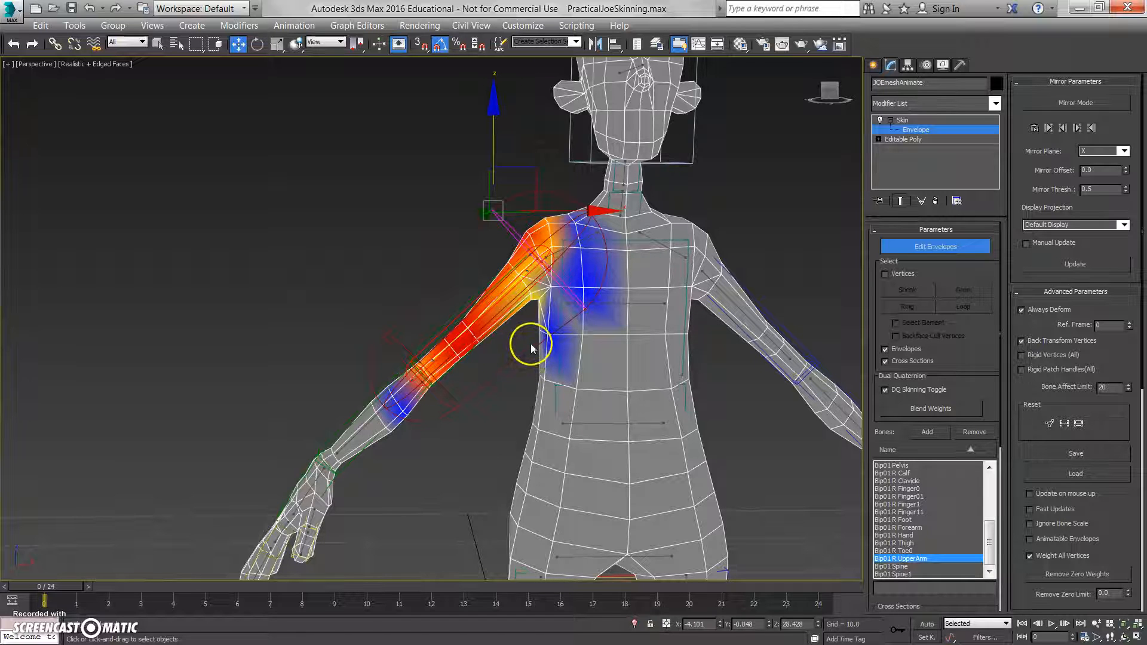
middle_click_drag(521, 349, 504, 322)
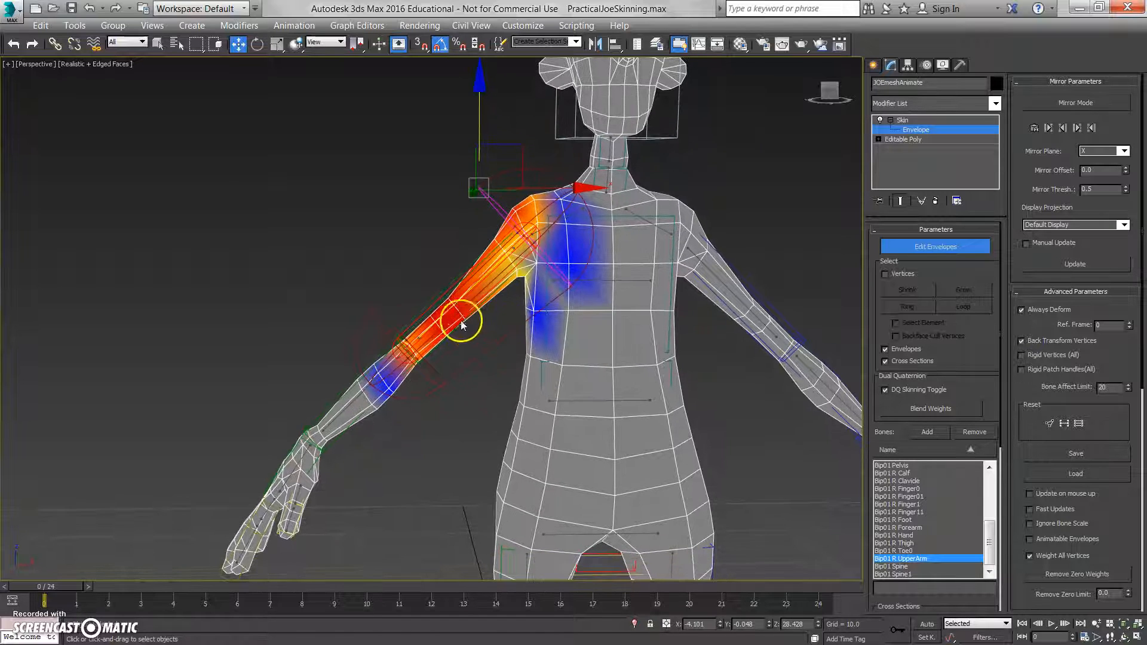
scroll(442, 293, "down", 1)
Enlarge the Bip01 R UpperArm outer envelope slightly at the elbow end, moving its control point to about X -7.7, Z 24.4.
mouse_move(497, 154)
left_mouse_down()
mouse_move(488, 139)
mouse_move(499, 156)
left_mouse_up()
left_click(381, 308)
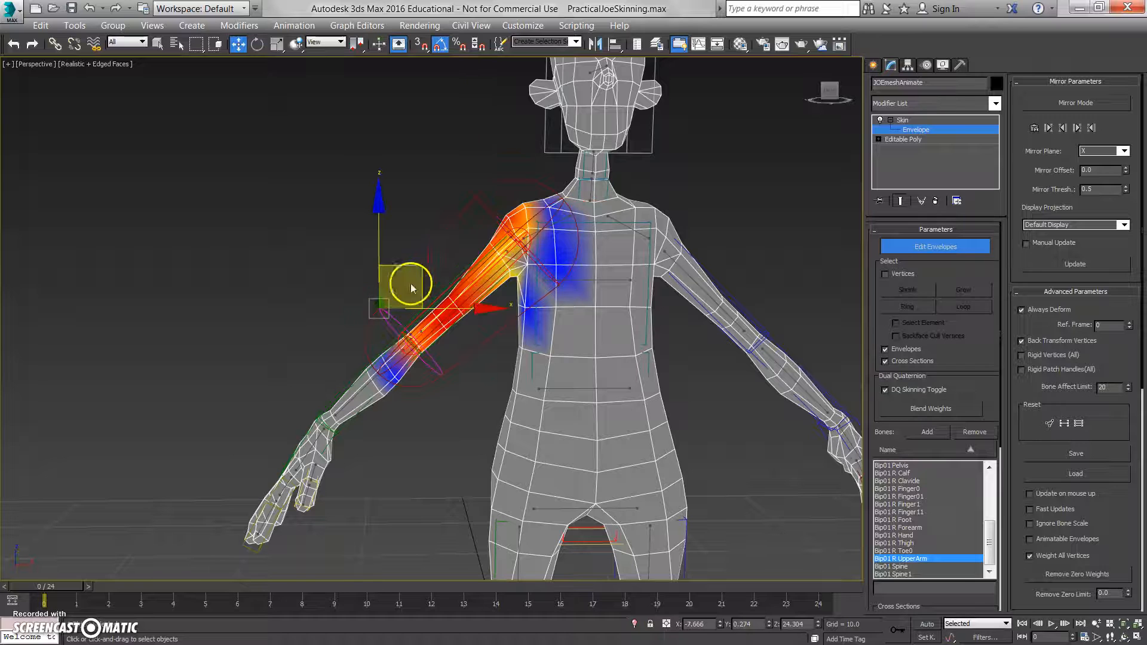
mouse_move(406, 264)
left_mouse_down()
mouse_move(398, 257)
mouse_move(402, 266)
mouse_move(410, 256)
left_mouse_up()
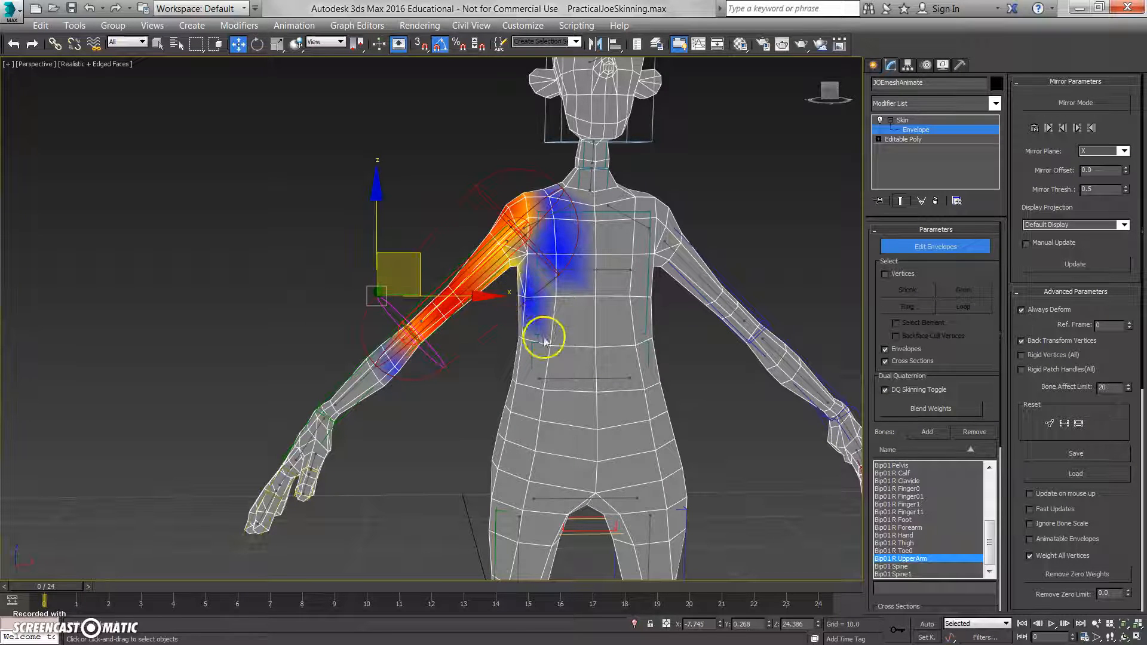
middle_click_drag(533, 317, 526, 325, "alt")
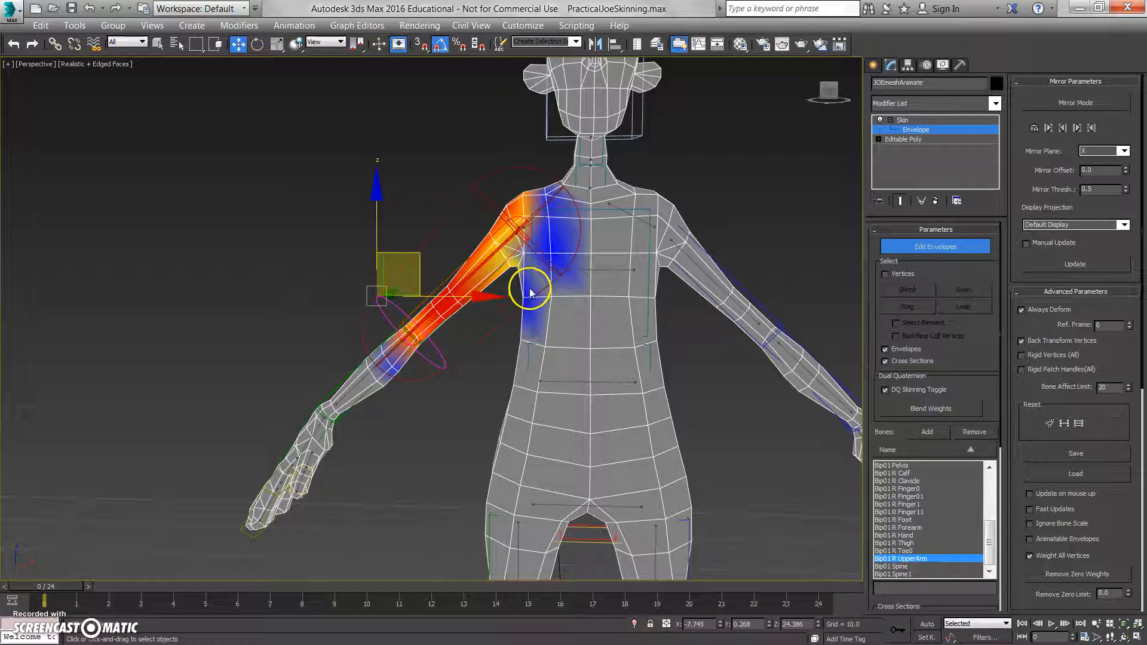
scroll(472, 328, "up", 5)
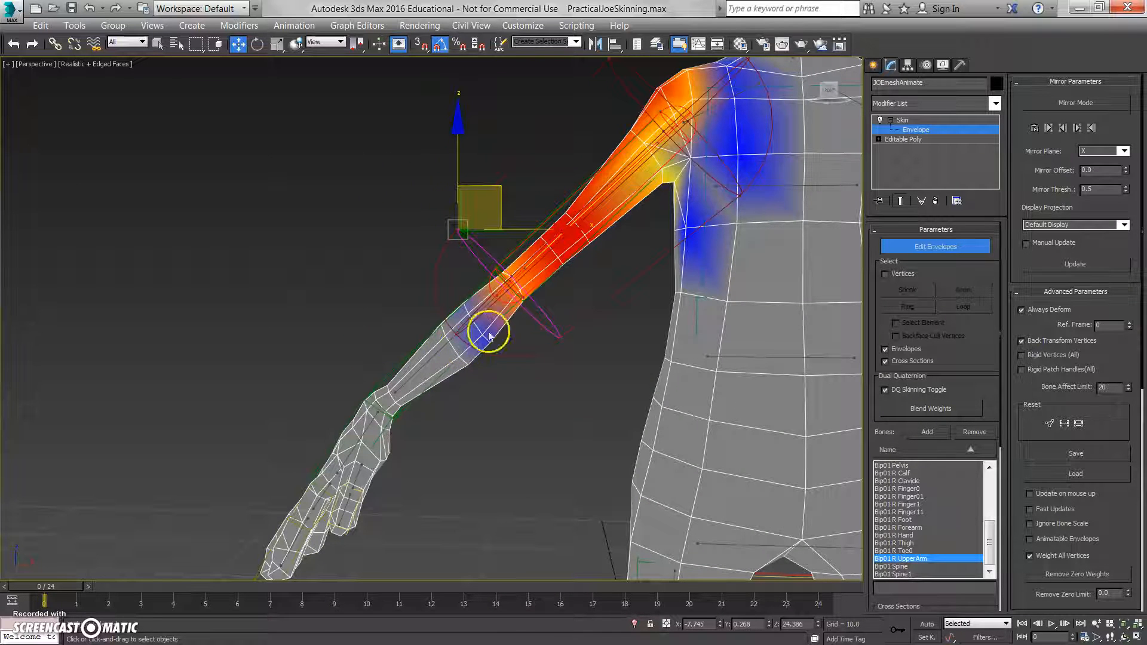
Enlarge the Bip01 R Forearm outer envelope at the elbow end, and select its wrist-end control point.
left_click(438, 347)
middle_click_drag(469, 340, 481, 334)
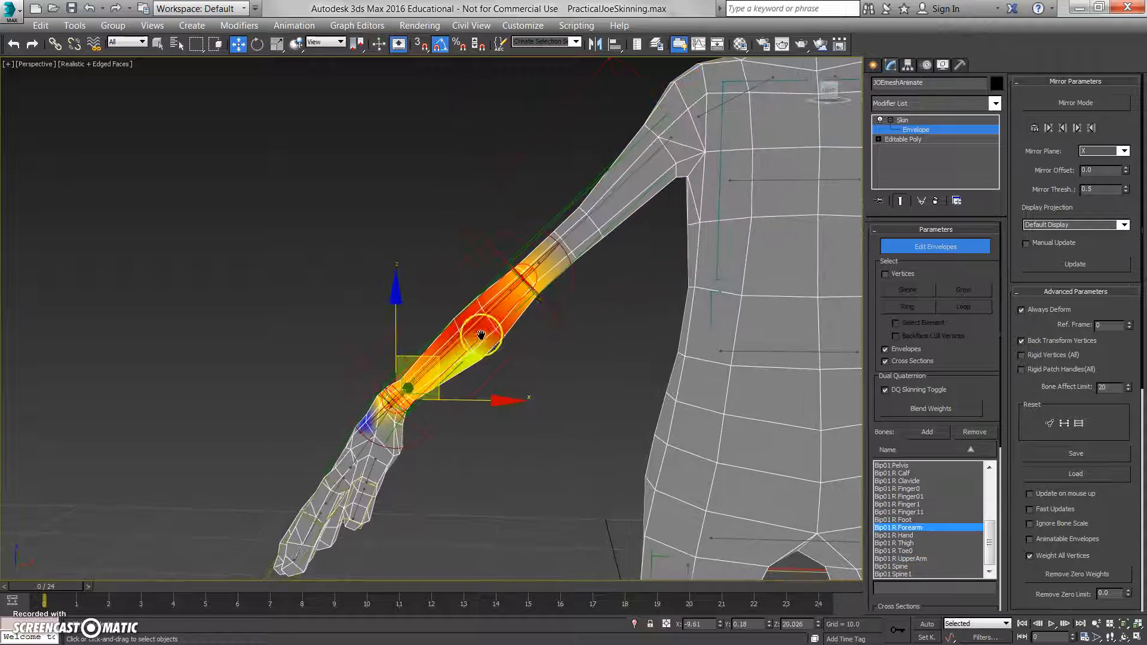
left_click(548, 303)
left_click(556, 313)
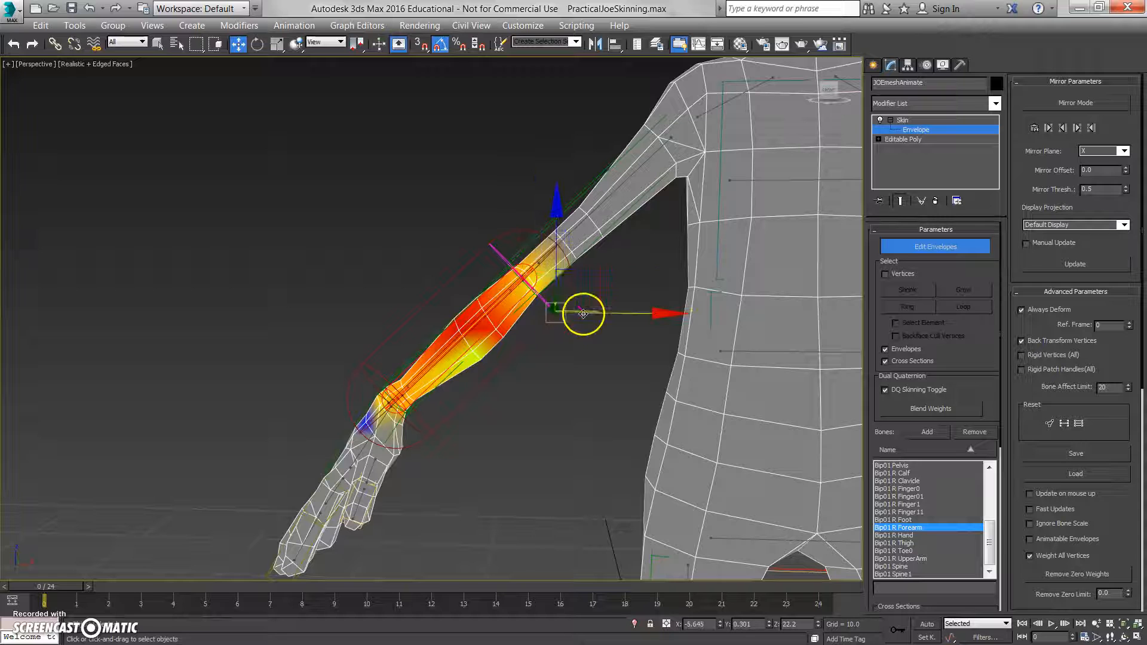
left_click_drag(600, 299, 622, 324)
middle_click_drag(411, 407, 451, 342)
scroll(451, 342, "up", 2)
left_click(529, 361)
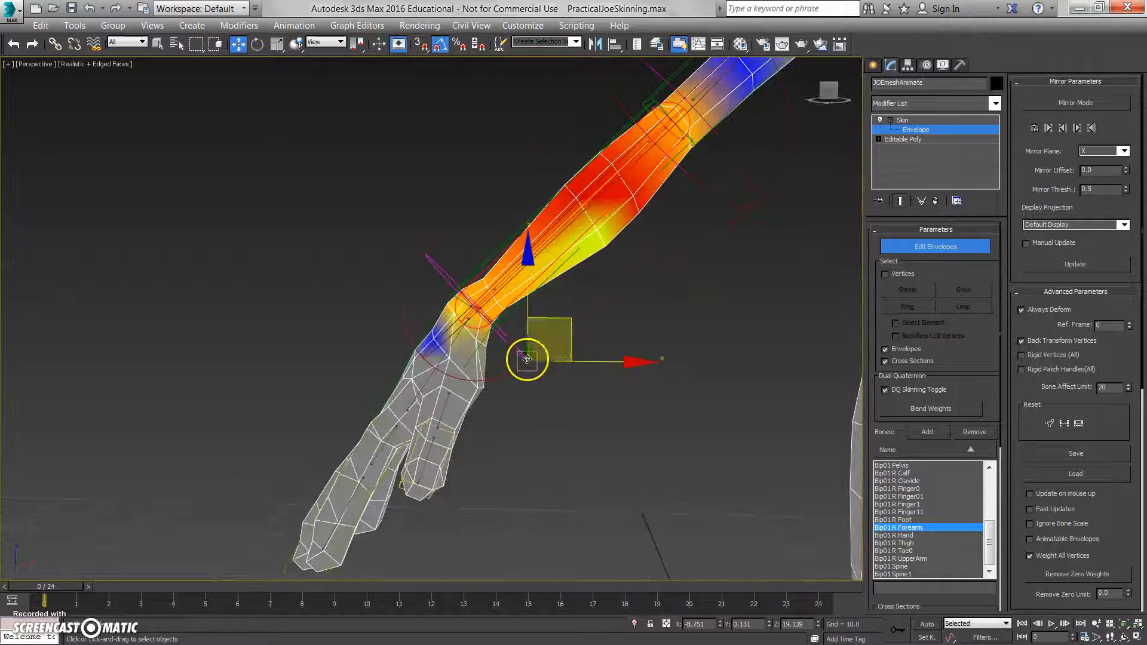
Shrink the Bip01 R Hand outer envelope at the knuckle end to about X -12.0, Z 18.8, and at the wrist end.
middle_click_drag(441, 378, 480, 403, "alt")
left_click(444, 383)
left_click(336, 365)
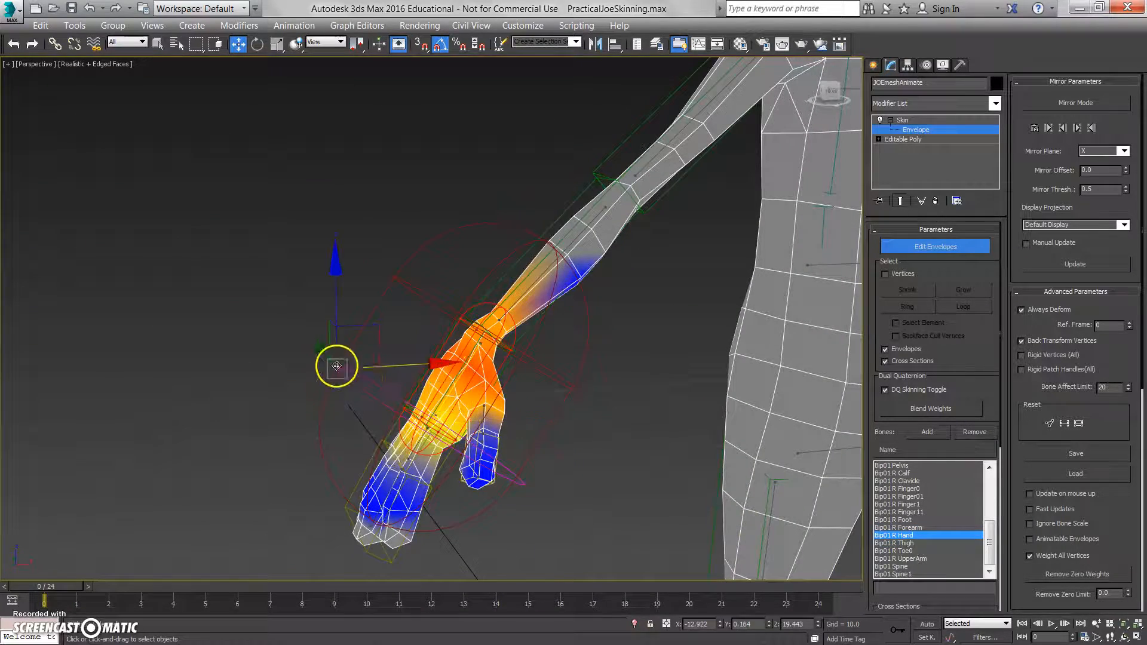
left_click_drag(376, 343, 414, 374)
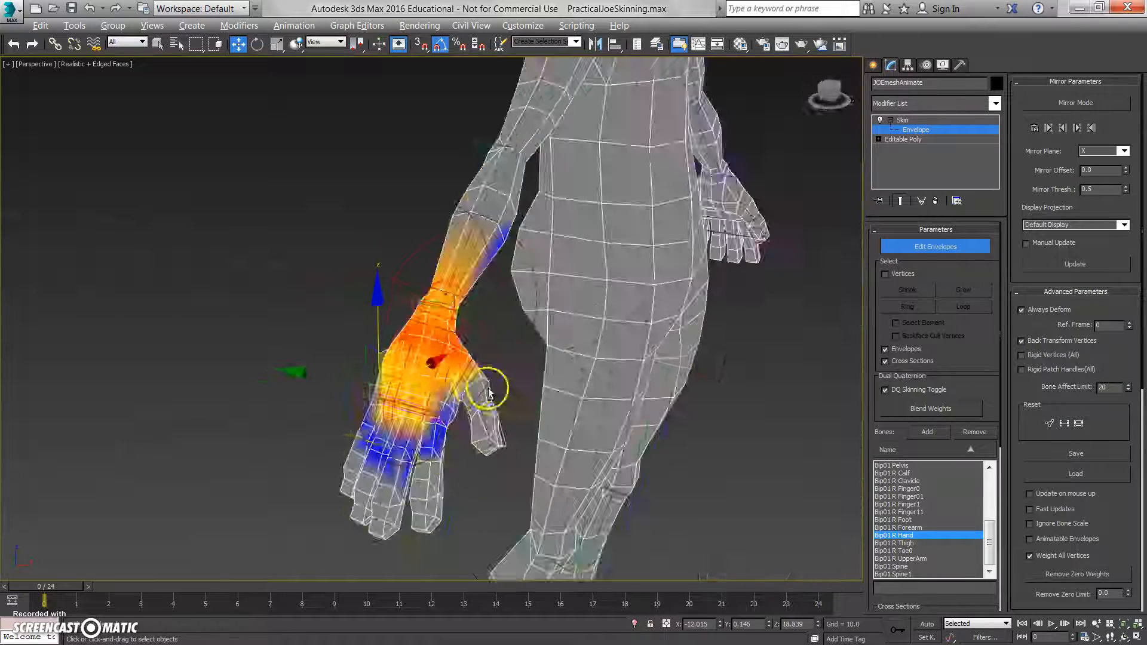
left_click_drag(414, 374, 418, 360)
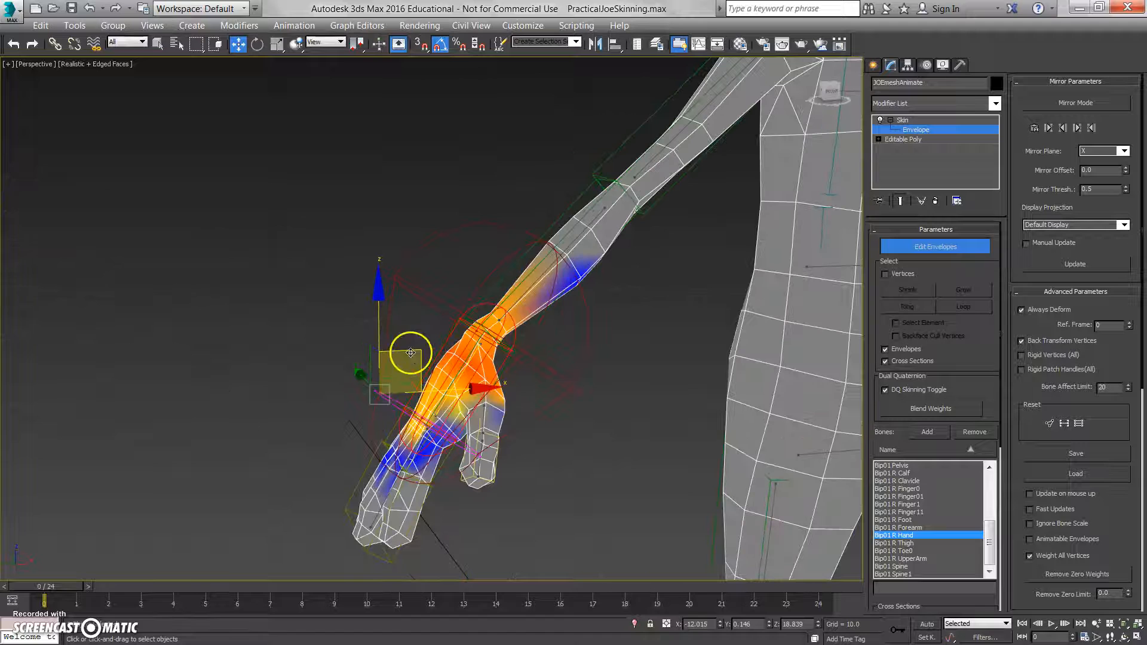
middle_click_drag(483, 372, 577, 397, "alt")
left_click(588, 409)
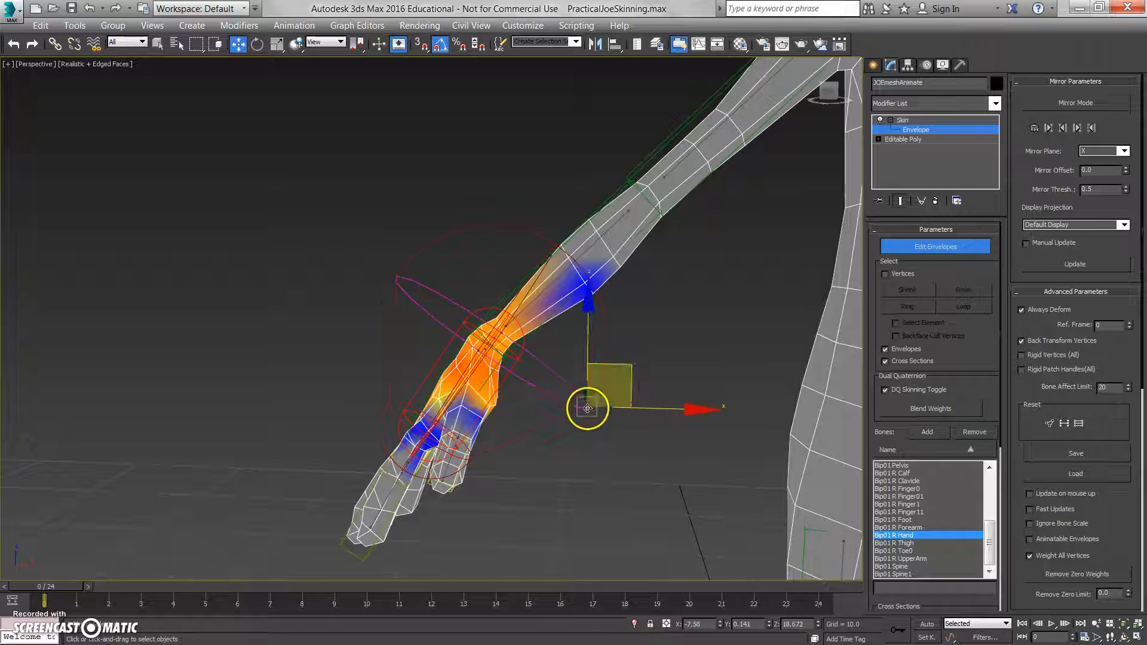
left_click_drag(633, 381, 605, 370)
Shrink the Bip01 R Finger1 outer envelope at both ends, moving the knuckle-end control point to about X -12.0, Z 18.8.
middle_click_drag(605, 370, 464, 260, "alt")
scroll(457, 242, "up", 2)
middle_click_drag(393, 377, 483, 366)
left_click(415, 344)
middle_click_drag(415, 343, 374, 353, "alt")
left_click_drag(170, 213, 325, 274)
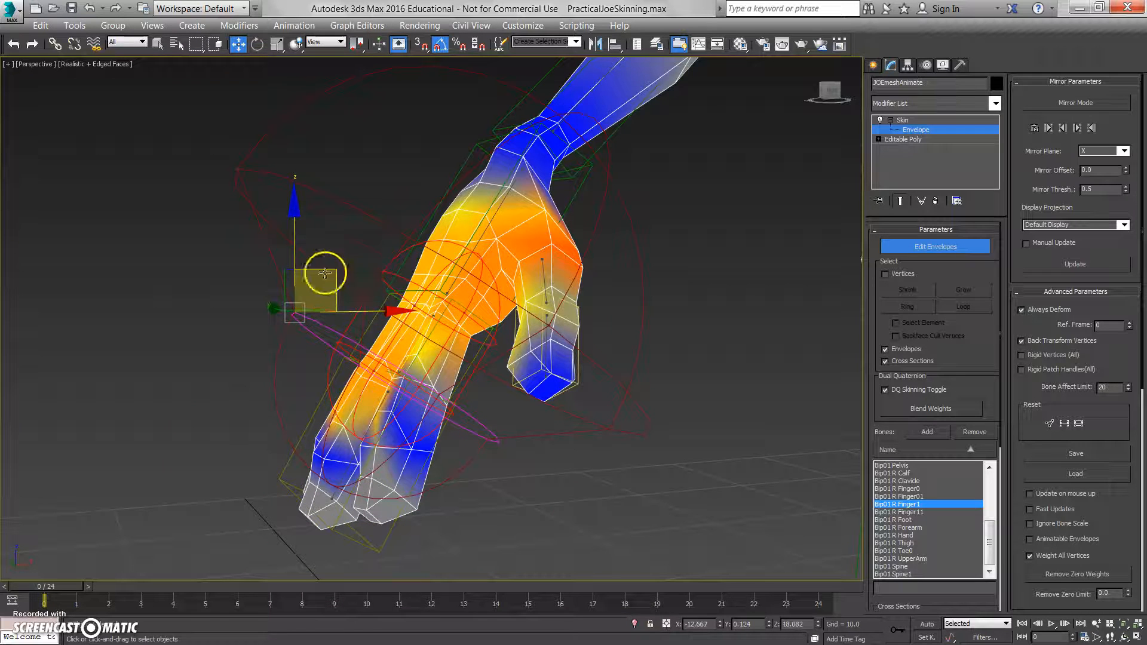
left_click_drag(250, 169, 236, 169)
left_click_drag(280, 136, 398, 216)
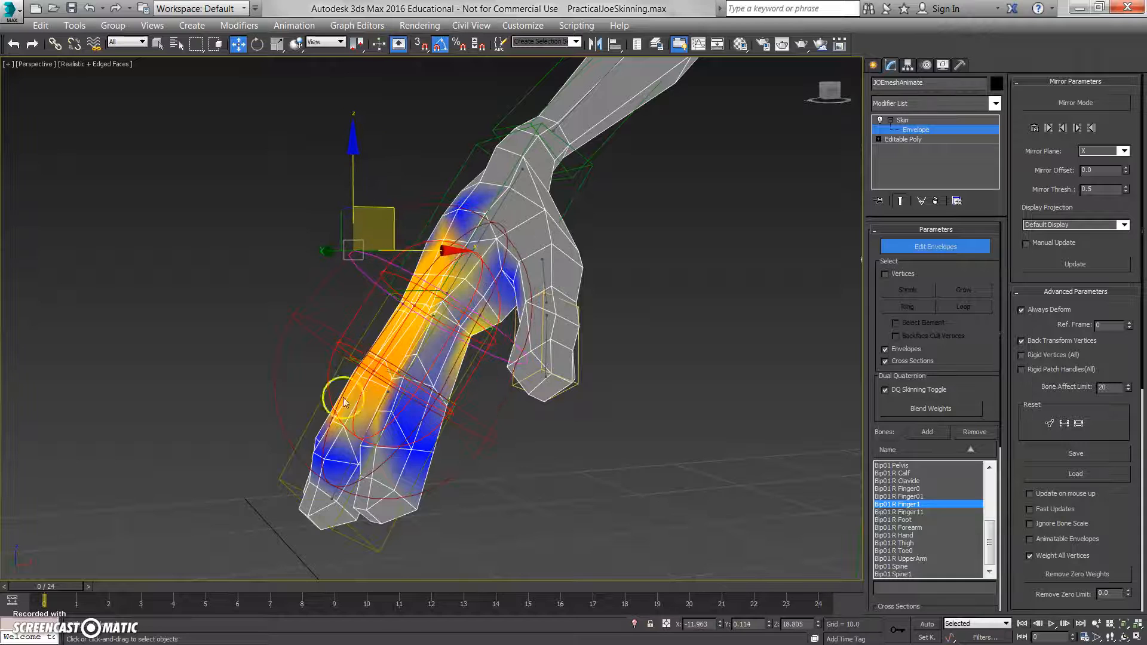
Shrink the Bip01 R Finger11 outer envelope at both ends, moving the control point nearer the knuckles to about X -12.5, Z 17.9.
left_click(350, 466)
scroll(271, 394, "down", 5)
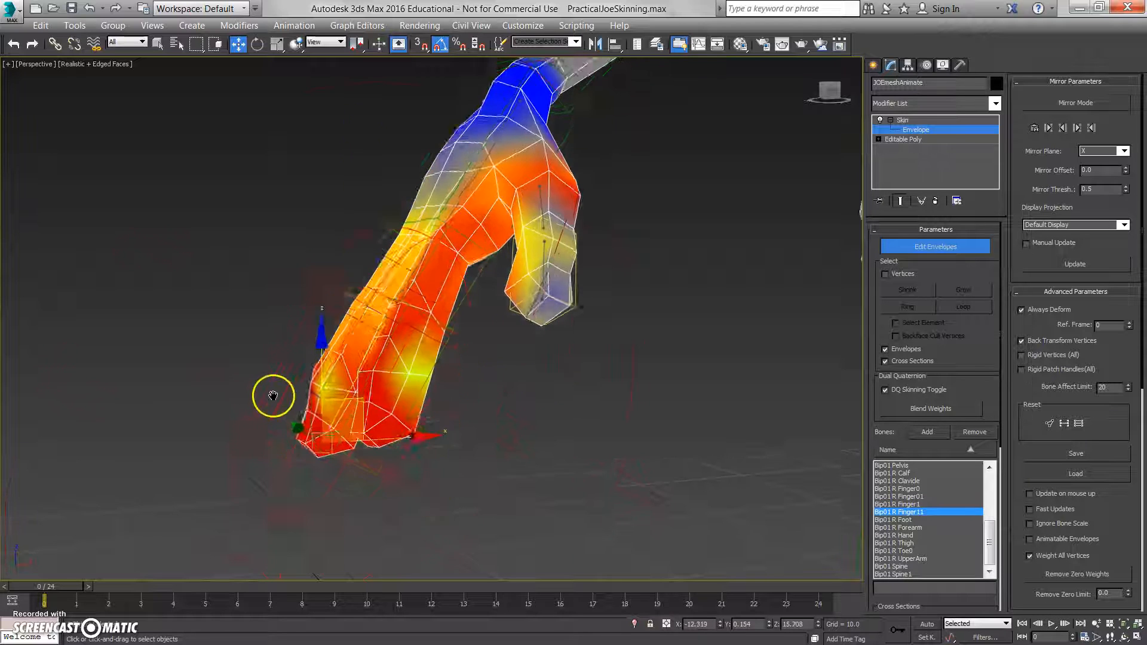
scroll(164, 345, "up", 5)
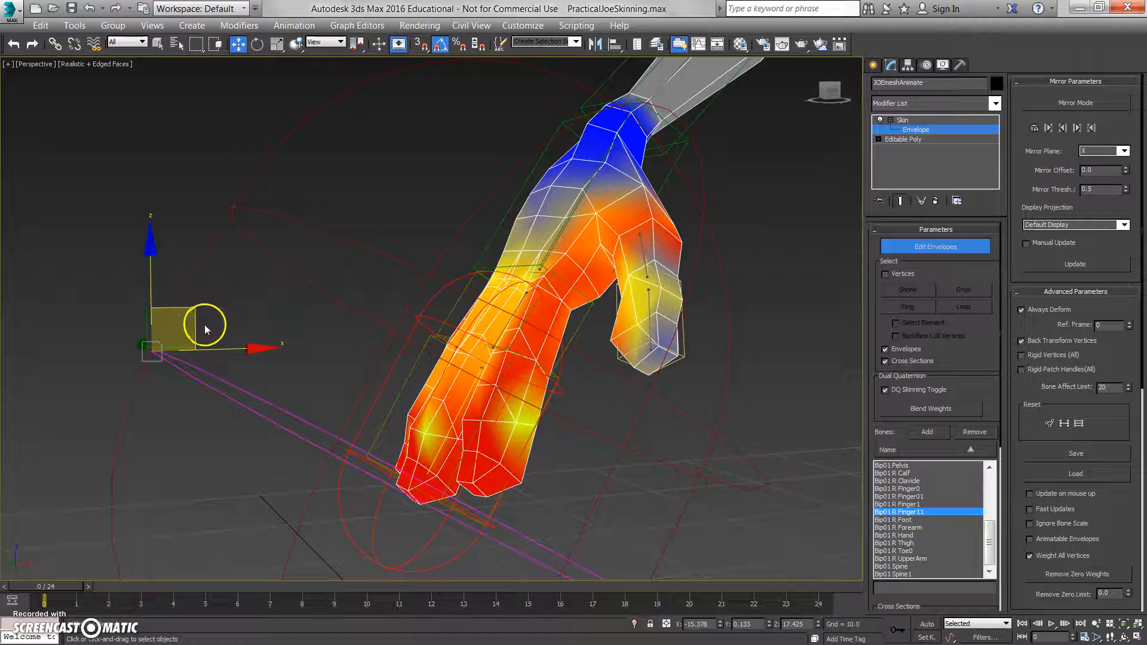
left_click_drag(205, 325, 342, 408)
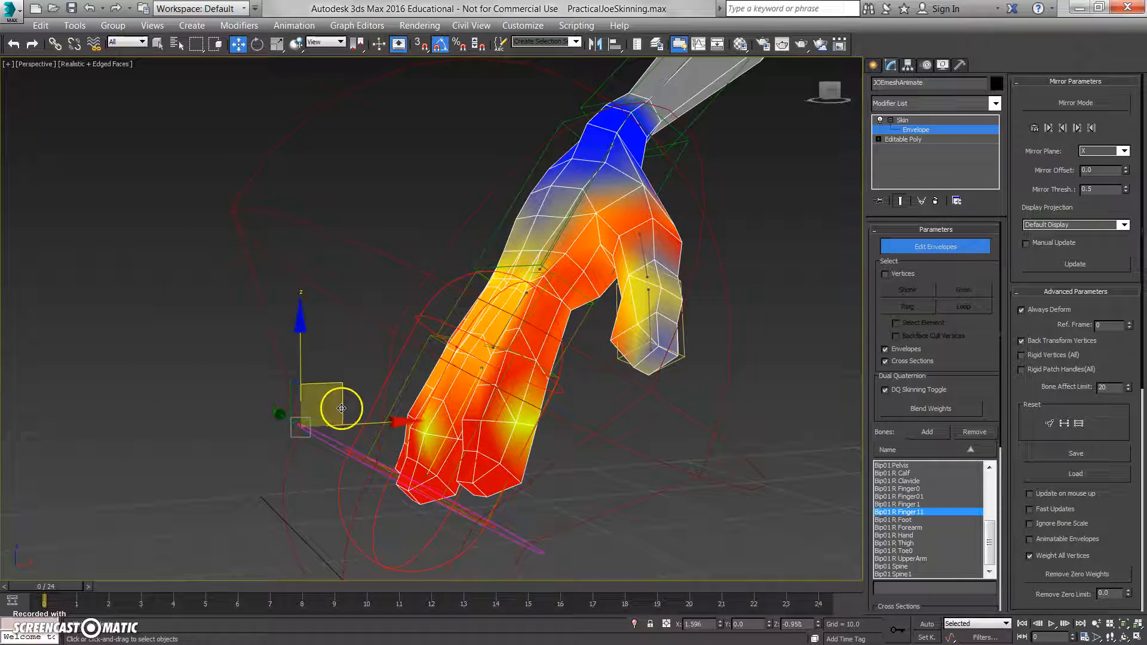
left_click(230, 205)
left_click_drag(238, 197, 328, 224)
middle_click_drag(328, 224, 390, 345, "alt")
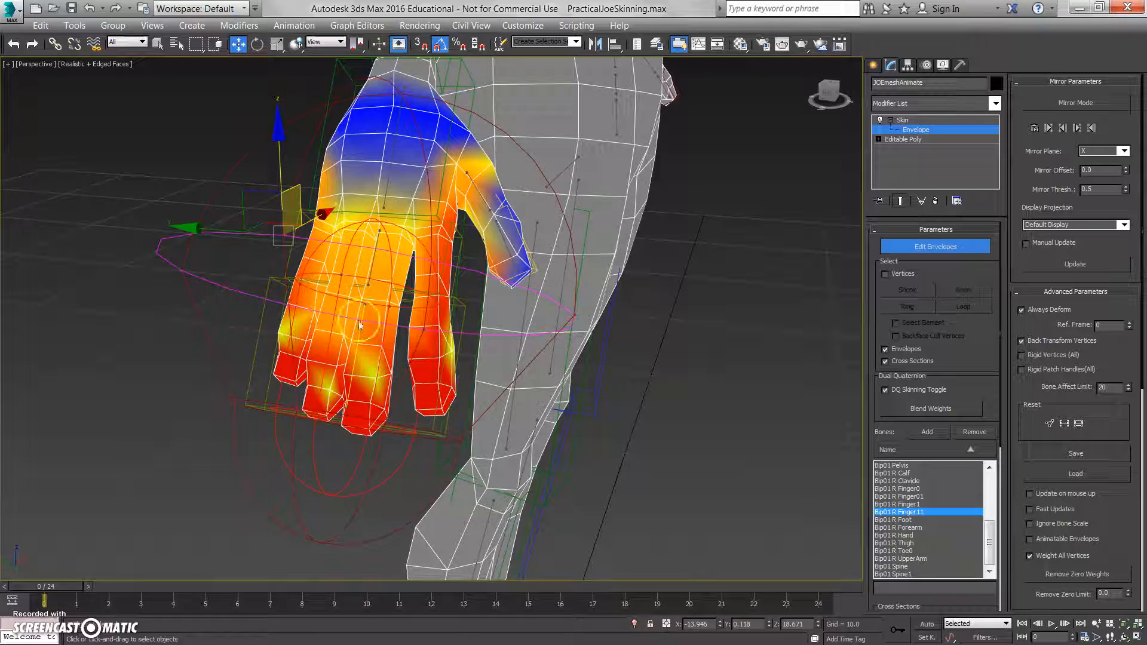
middle_click_drag(510, 265, 358, 209, "alt")
left_click_drag(319, 193, 425, 271)
middle_click_drag(453, 323, 447, 386, "alt")
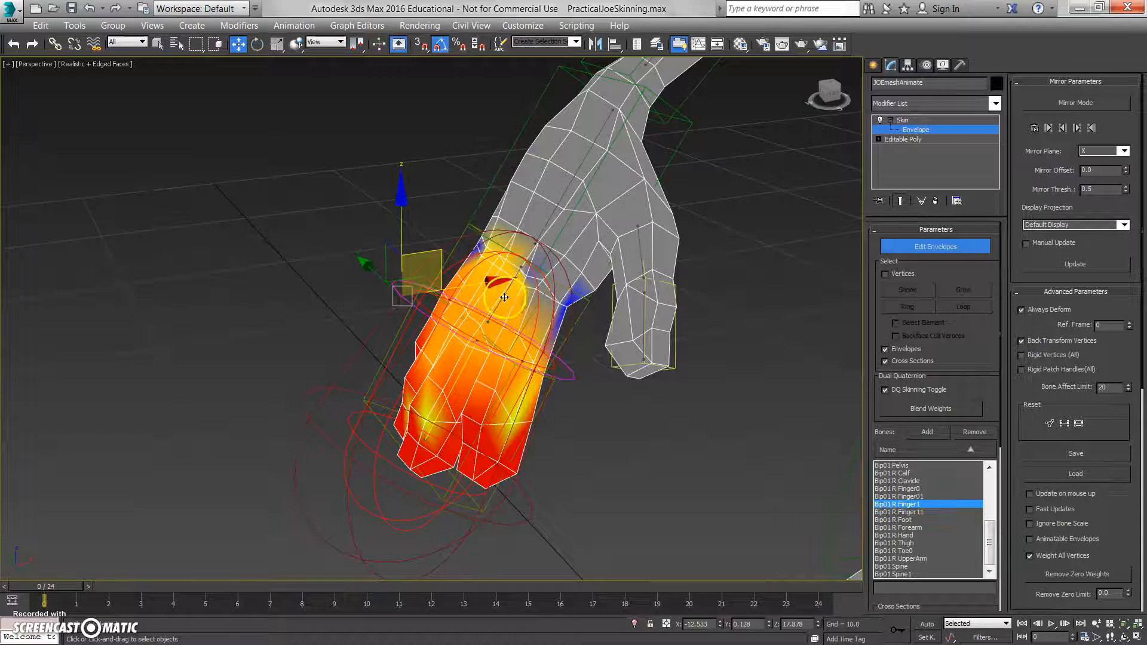
Reselect the Bip01 R Finger1 envelope and fine-tune its fingertip end and the outer envelope's size there.
left_click(504, 297)
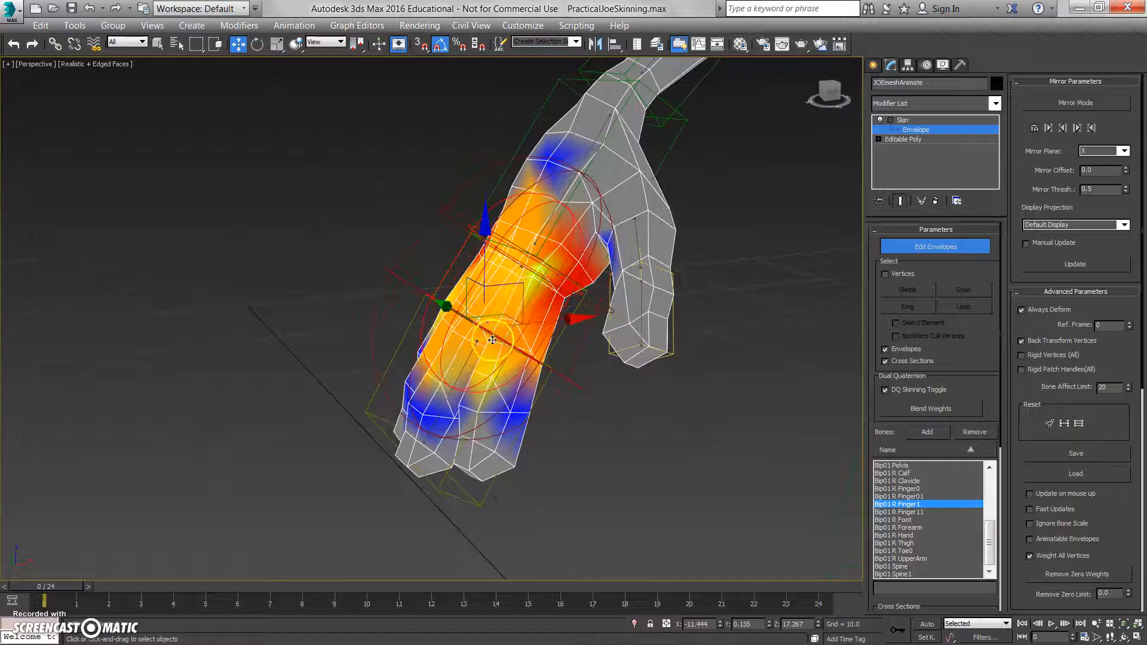
mouse_move(511, 279)
left_mouse_down()
mouse_move(530, 264)
mouse_move(522, 273)
left_mouse_up()
middle_click_drag(496, 309, 449, 289, "alt")
left_click(395, 273)
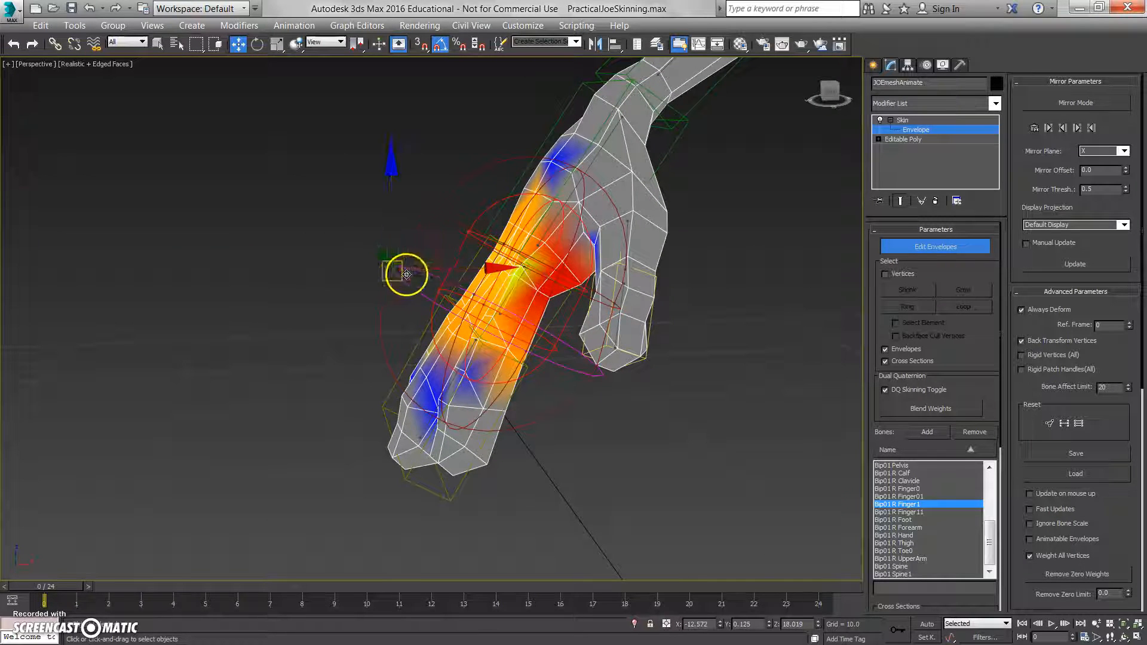
mouse_move(430, 228)
left_mouse_down()
mouse_move(415, 227)
mouse_move(424, 230)
left_mouse_up()
Adjust the right thumb's envelope size, moving the Bip01 R Finger01 control point to about X -10.1, Y -1.8, Z 18.4.
middle_click_drag(436, 301, 532, 269, "alt")
left_click(456, 252)
left_click_drag(533, 252, 548, 232)
left_click(537, 288)
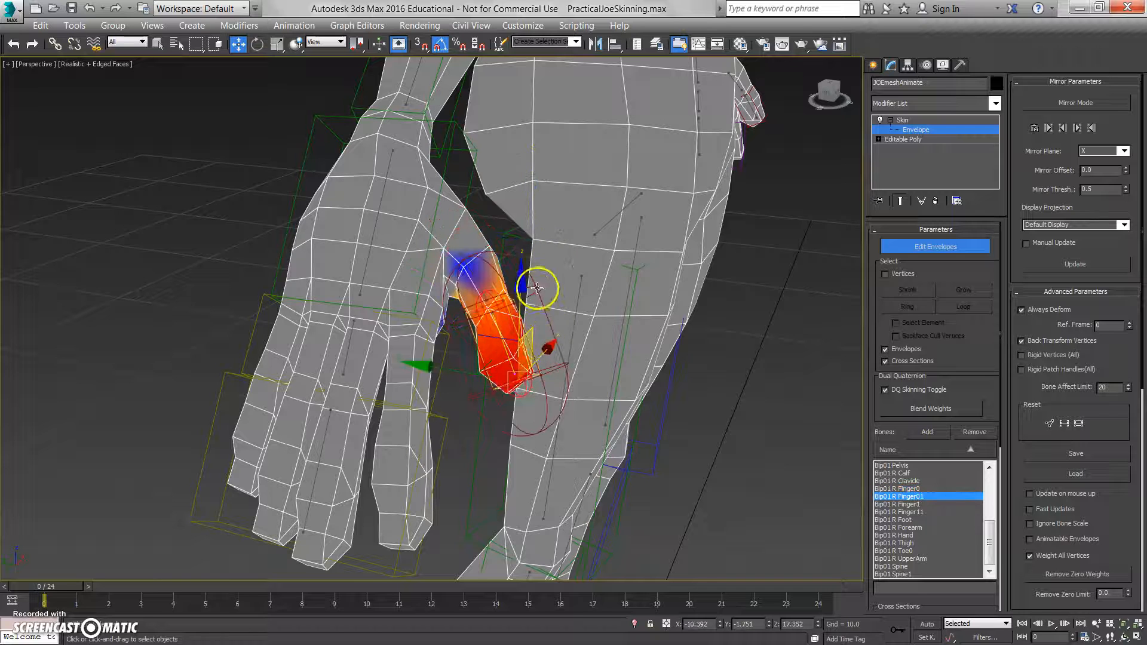
left_click_drag(534, 286, 454, 279)
middle_click_drag(508, 296, 508, 261, "alt")
scroll(522, 351, "down", 6)
scroll(514, 282, "up", 3)
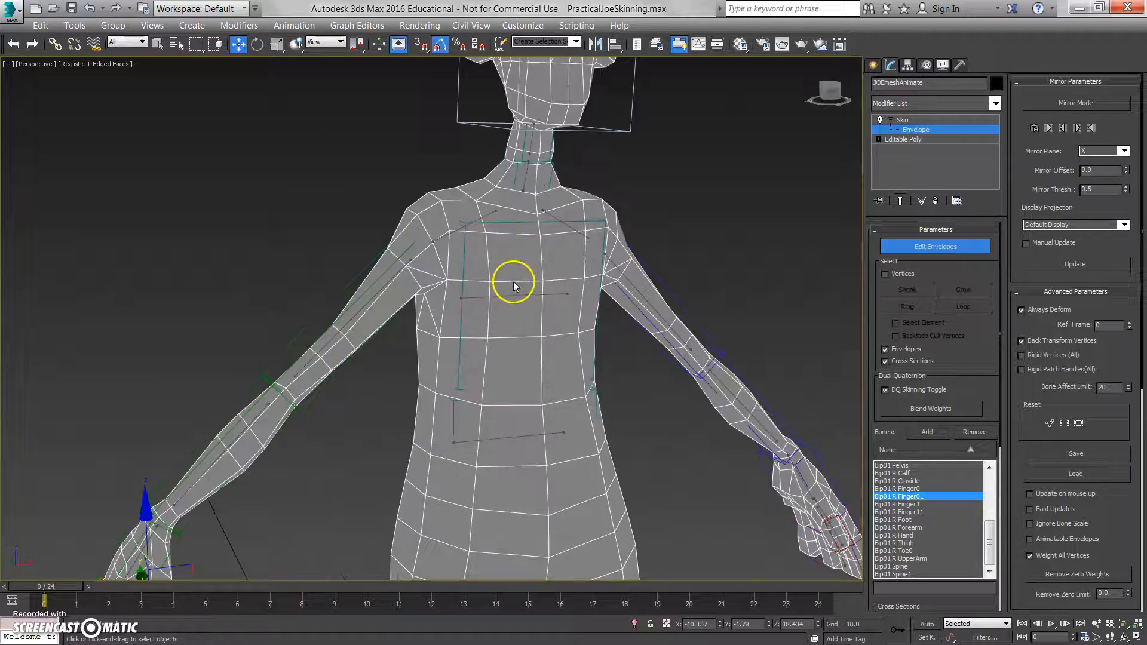
Select the Bip01 R Clavicle envelope and adjust its outer envelope's size at the shoulder end.
left_click(460, 222)
middle_click_drag(456, 230, 419, 246)
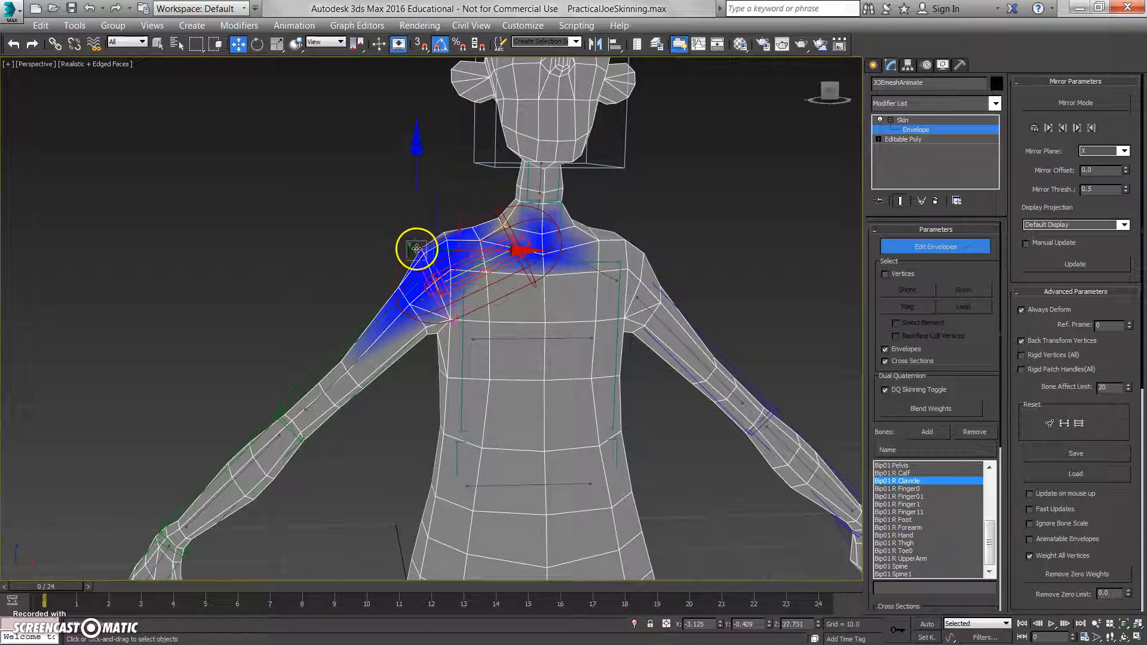
mouse_move(433, 215)
left_mouse_down()
mouse_move(425, 169)
mouse_move(440, 203)
left_mouse_up()
scroll(410, 256, "up", 6)
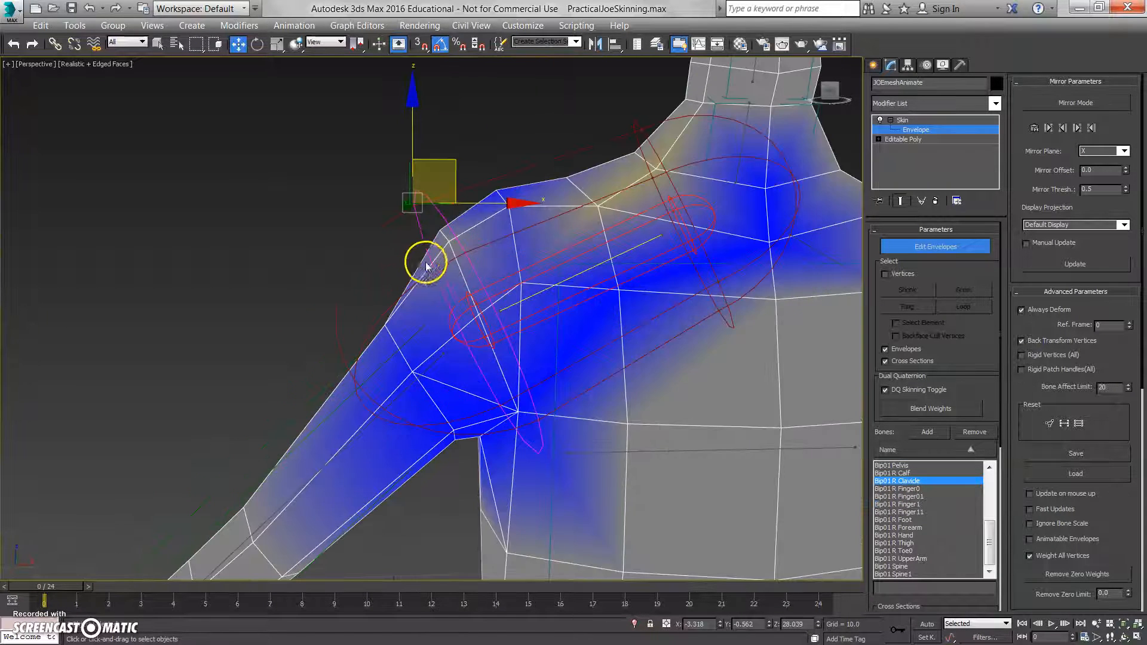
left_click_drag(443, 160, 447, 162)
middle_click_drag(464, 304, 485, 328, "alt")
Raise the Bip01 R Clavicle envelope's shoulder endpoint and move it inward, then readjust the outer envelope's size at that end.
left_click(486, 328)
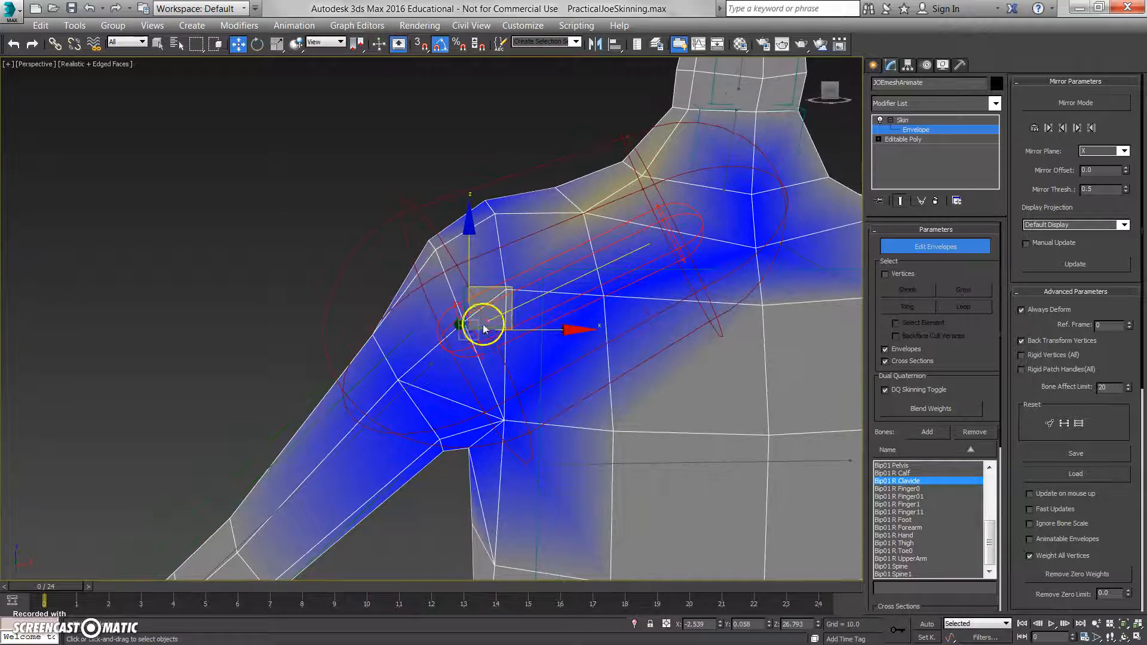
left_click(643, 245)
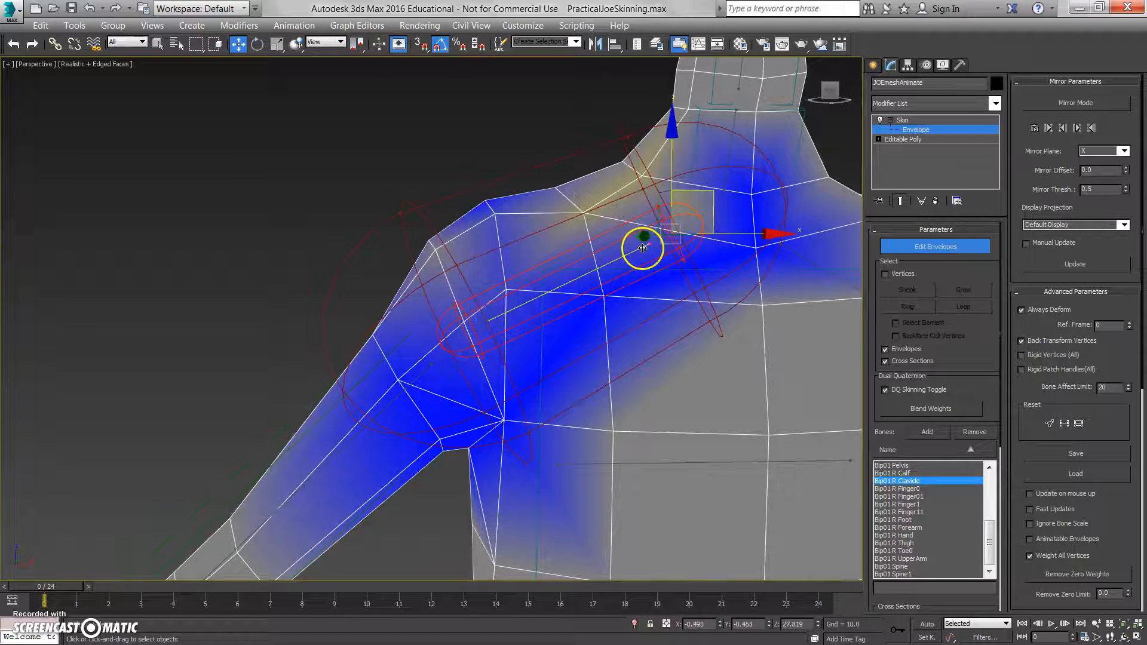
left_click_drag(488, 321, 522, 268)
scroll(525, 280, "down", 2)
left_click(452, 207)
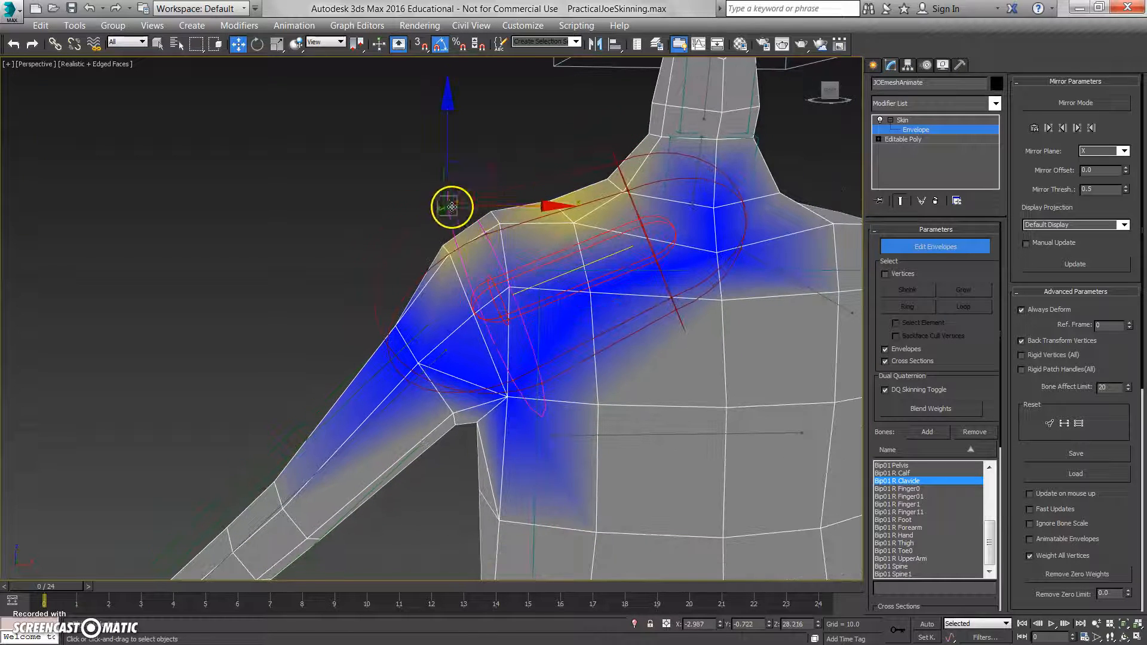
left_click_drag(482, 164, 468, 149)
Shrink the Bip01 Neck outer envelope at both ends, moving the upper control point to about X -1.1, Z 29.1.
middle_click_drag(576, 243, 435, 313)
left_click(520, 246)
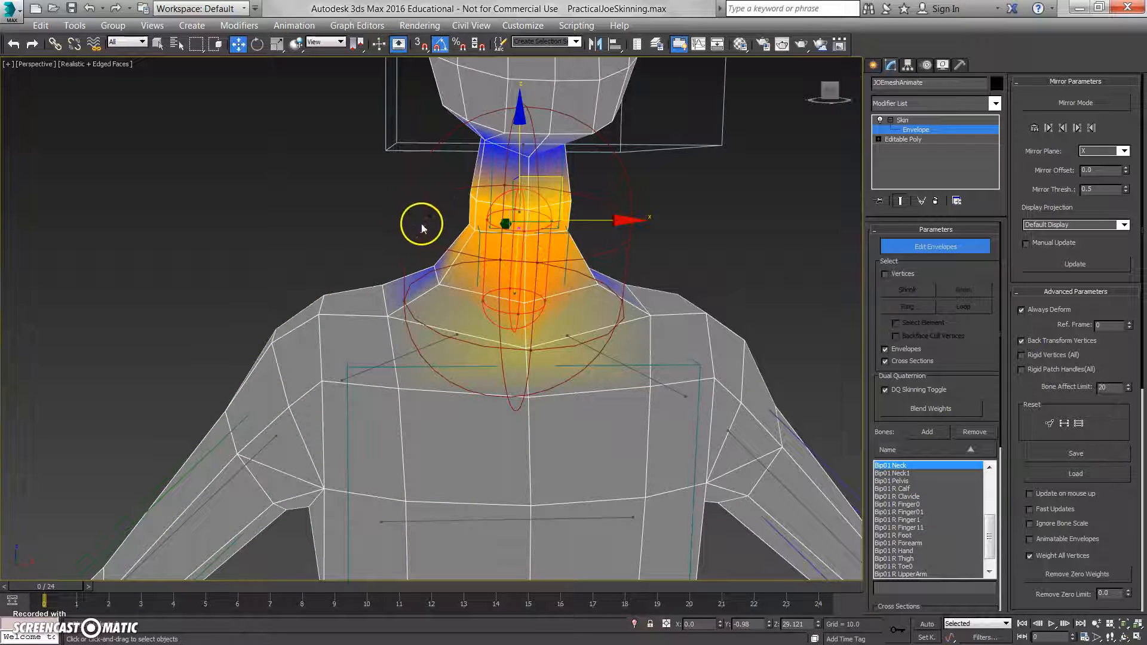
left_click(405, 219)
middle_click_drag(404, 221, 396, 262)
middle_click_drag(396, 261, 401, 238, "alt")
left_click_drag(457, 264, 473, 263)
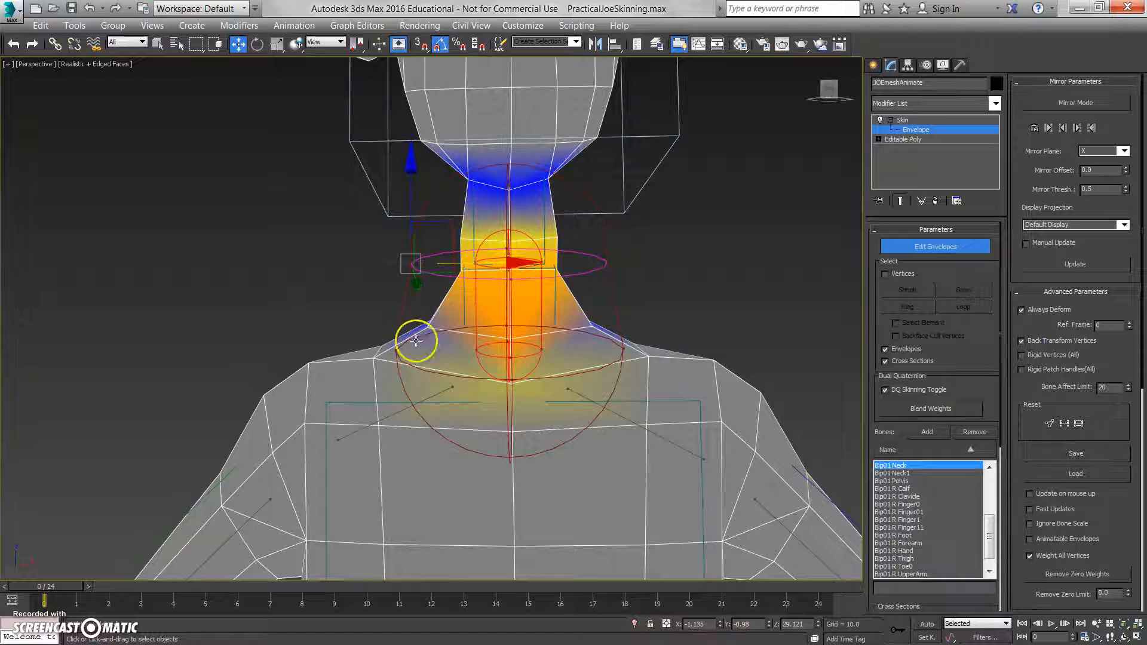
left_click(397, 351)
left_click_drag(468, 351, 475, 349)
Enlarge the Bip01 Neck1 outer envelope at its upper end, moving the control point to about X -2.1, Z 30.1.
middle_click_drag(502, 221, 469, 281, "alt")
left_click(518, 224)
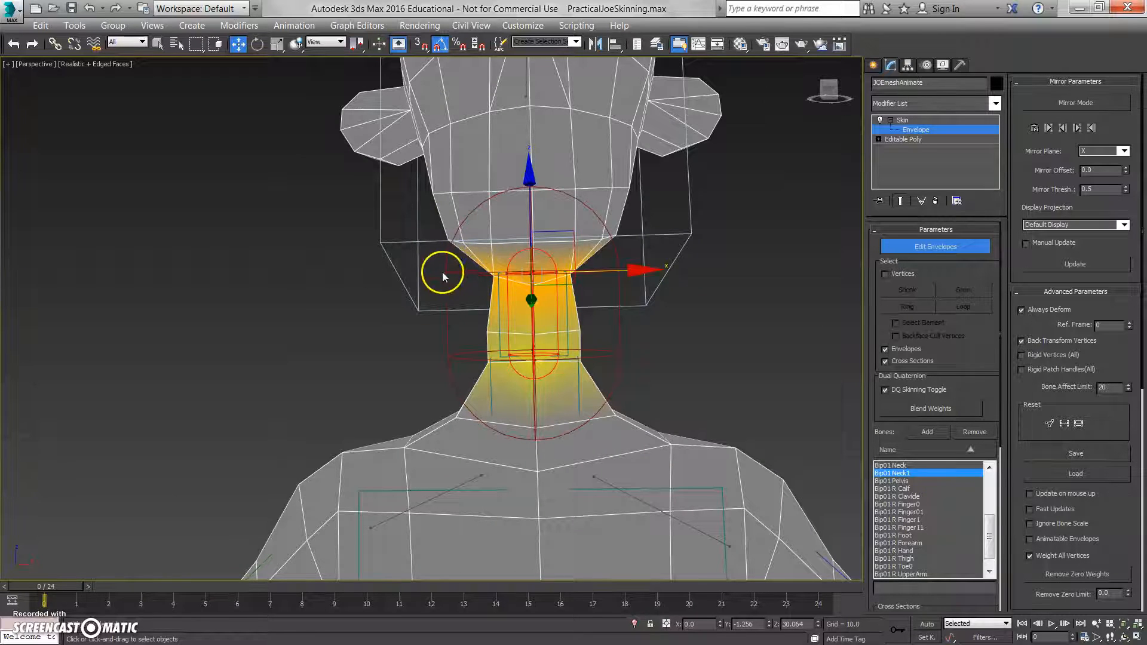
left_click(442, 272)
left_click_drag(519, 270, 447, 273)
middle_click_drag(446, 275, 515, 256, "alt")
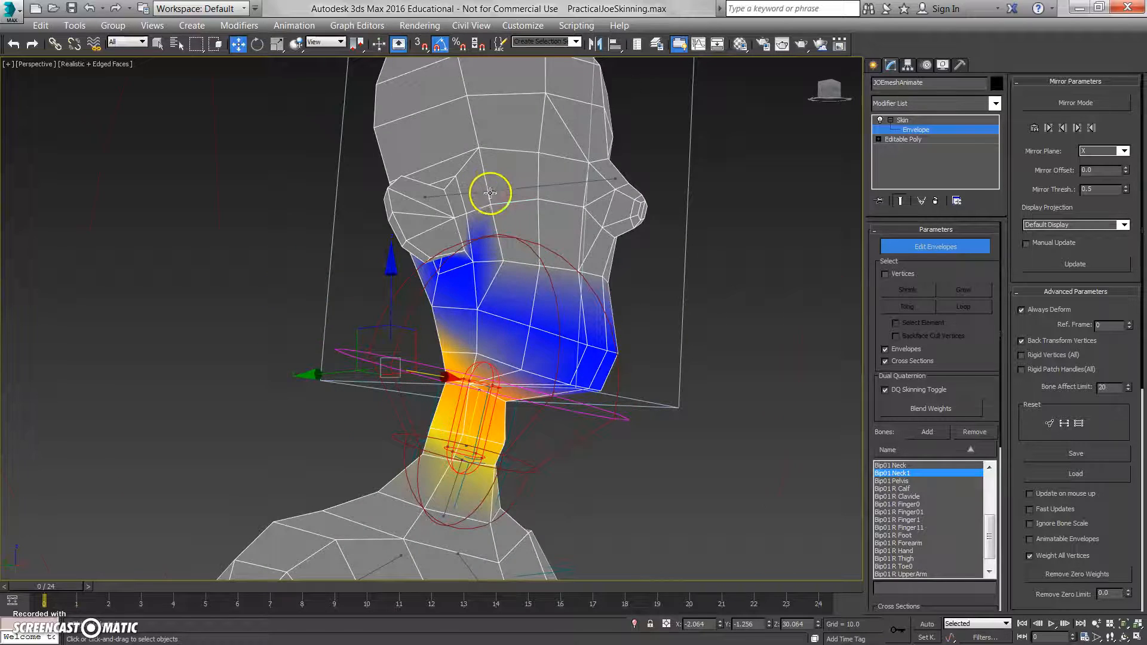
Select the Bip01 Head envelope and shrink its outer envelope at both the face end and the back of the head.
left_click(490, 189)
middle_click_drag(490, 189, 515, 210, "alt")
scroll(516, 212, "down", 4)
middle_click_drag(522, 294, 509, 241, "alt")
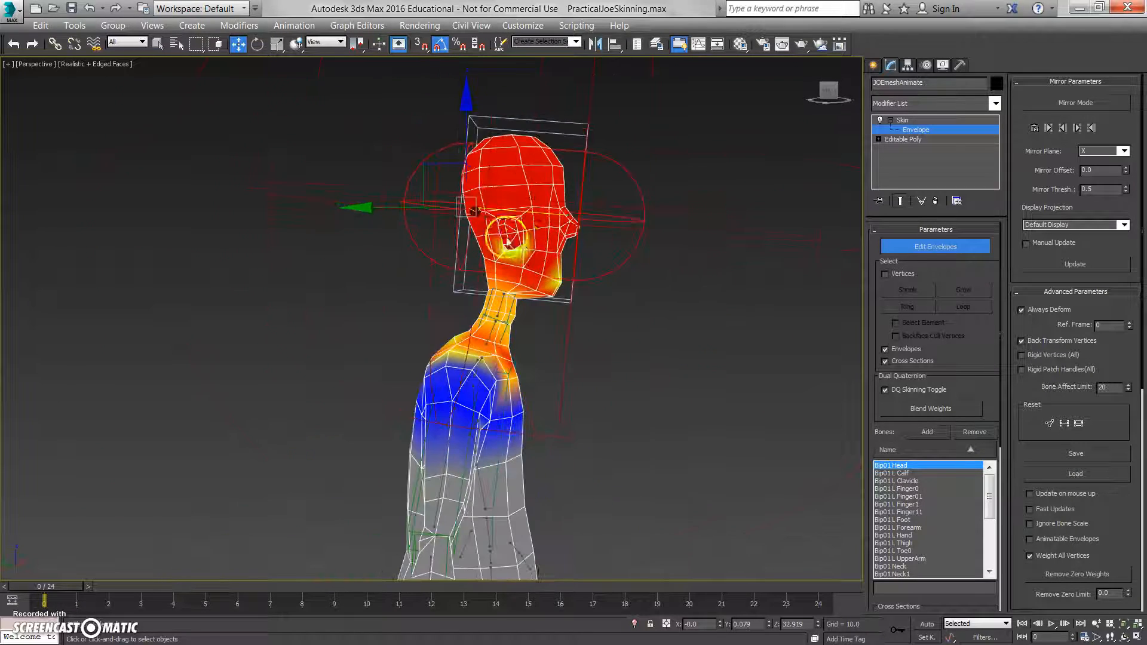
left_click(553, 442)
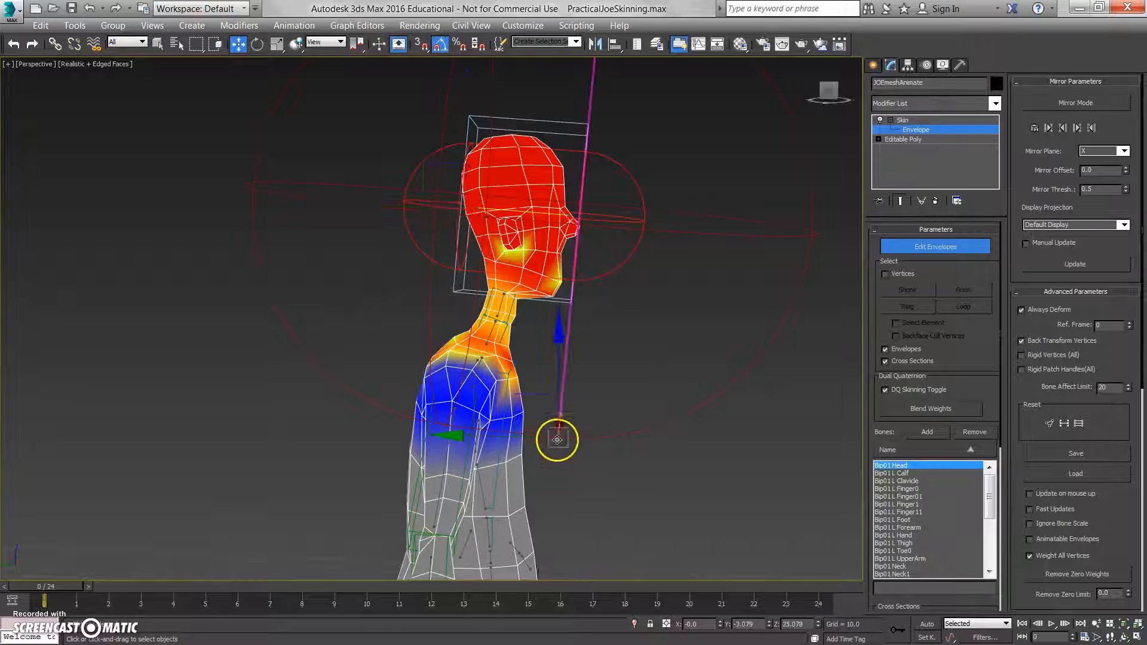
middle_click_drag(556, 440, 554, 368, "alt")
left_click_drag(555, 370, 567, 276)
middle_click_drag(566, 275, 465, 319, "alt")
left_click_drag(465, 318, 475, 290)
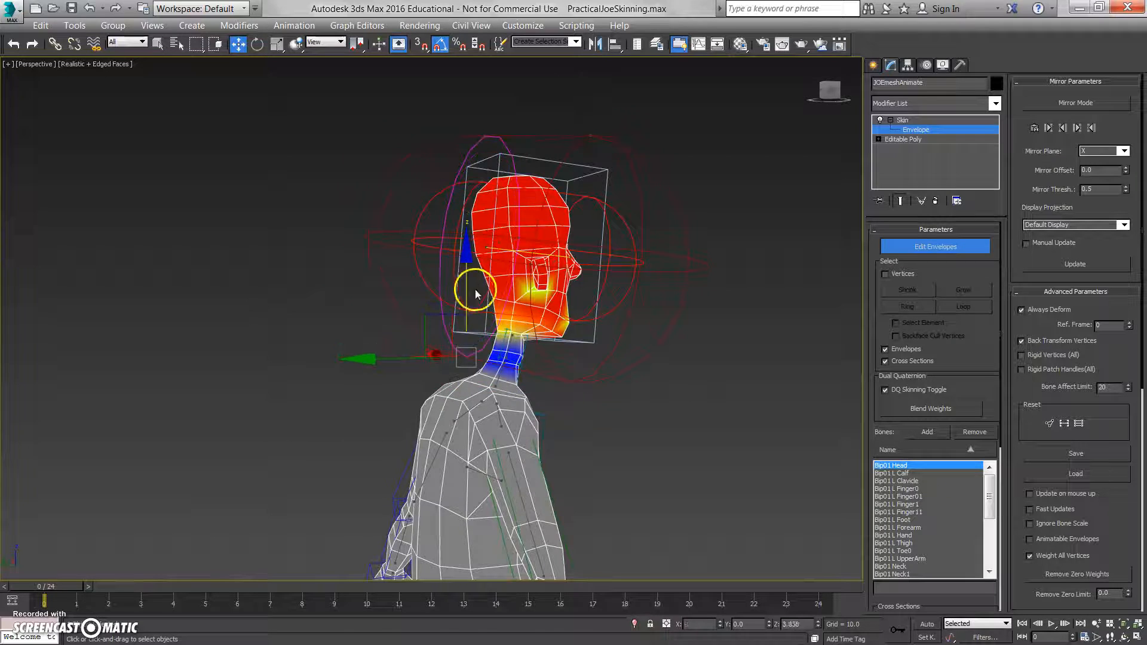
Shrink the Bip01 Head outer envelope further at the face end, moving its control point to about Y -3.4, Z 28.7.
scroll(570, 353, "up", 3)
left_click(589, 402)
left_click_drag(591, 344, 592, 316)
middle_click_drag(595, 352, 492, 301, "alt")
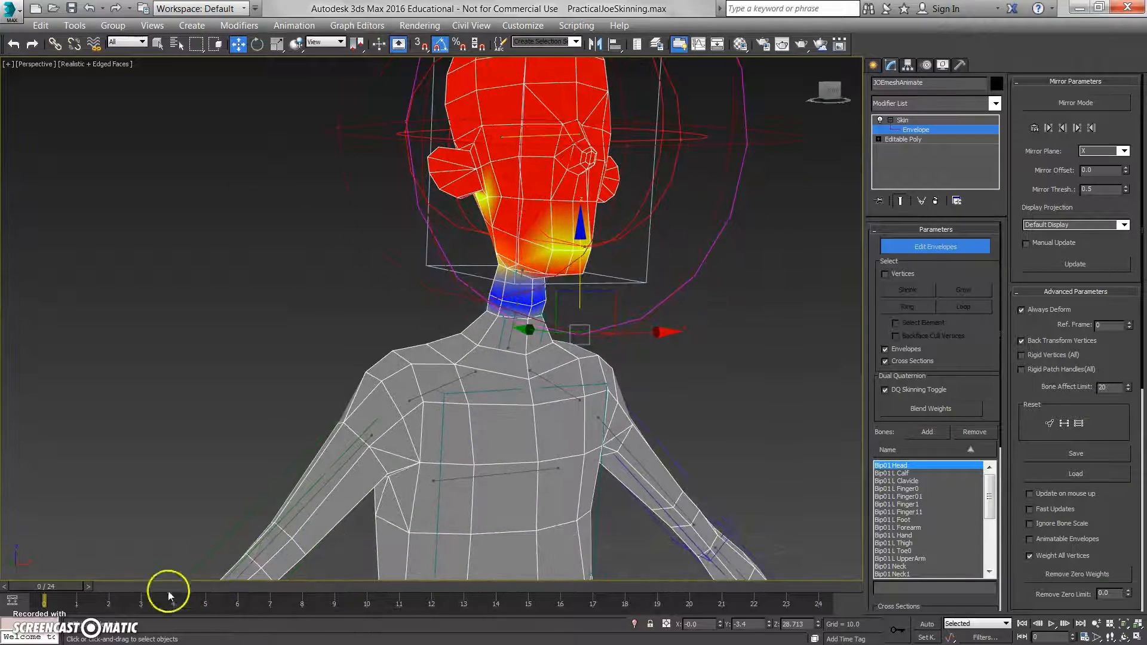
Shrink the Bip01 R Thigh outer envelope at the hip, moving its control point to about X -5.0, Z 17.0.
middle_click_drag(608, 407, 589, 421, "alt")
scroll(592, 339, "down", 3)
middle_click_drag(592, 336, 569, 142)
middle_click_drag(594, 290, 552, 244)
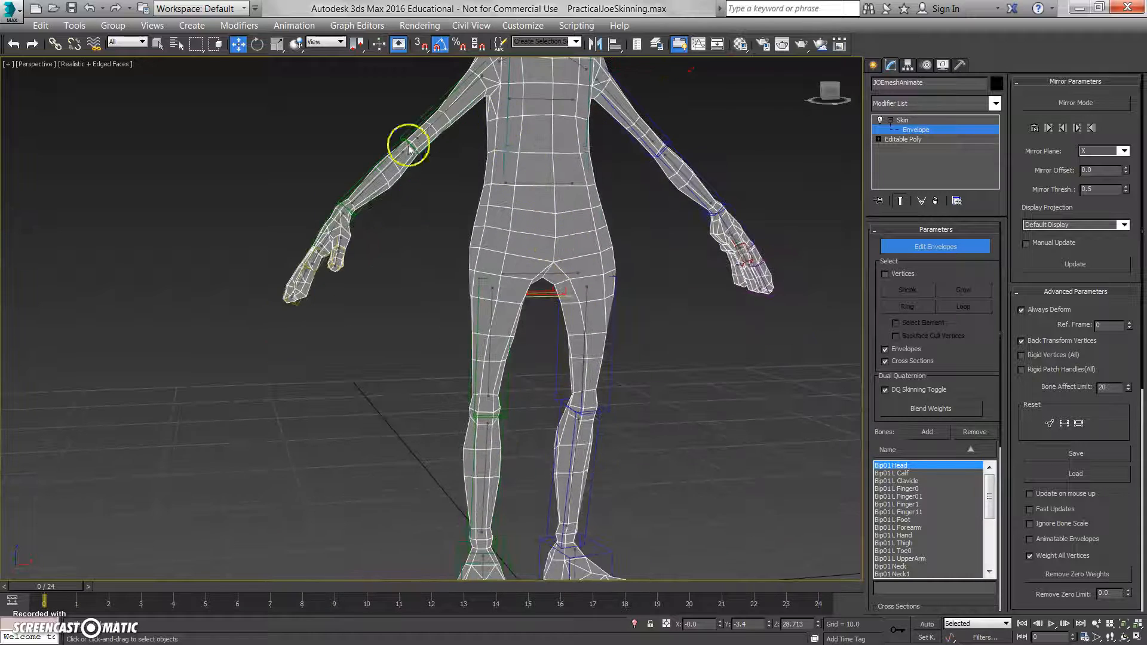
middle_click_drag(480, 307, 500, 274)
scroll(471, 235, "up", 2)
left_click(468, 236)
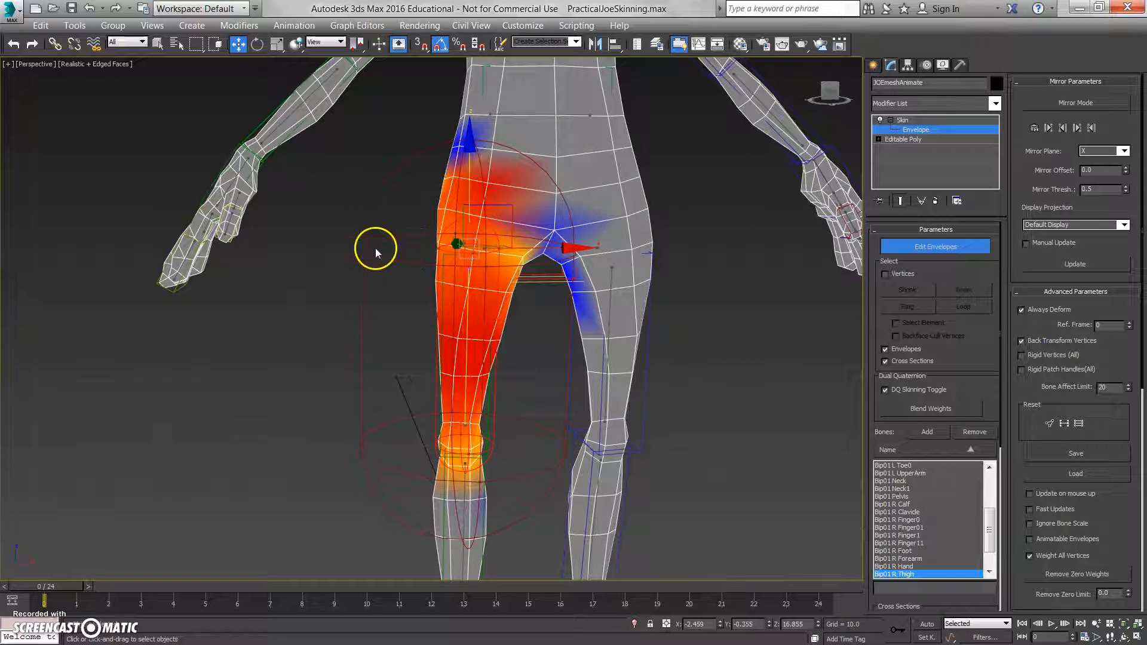
left_click(359, 251)
left_click_drag(410, 249, 443, 249)
Shrink the Bip01 R Thigh outer envelope at the knee, moving its control point to about X -4.5, Z 10.0.
middle_click_drag(443, 249, 442, 150)
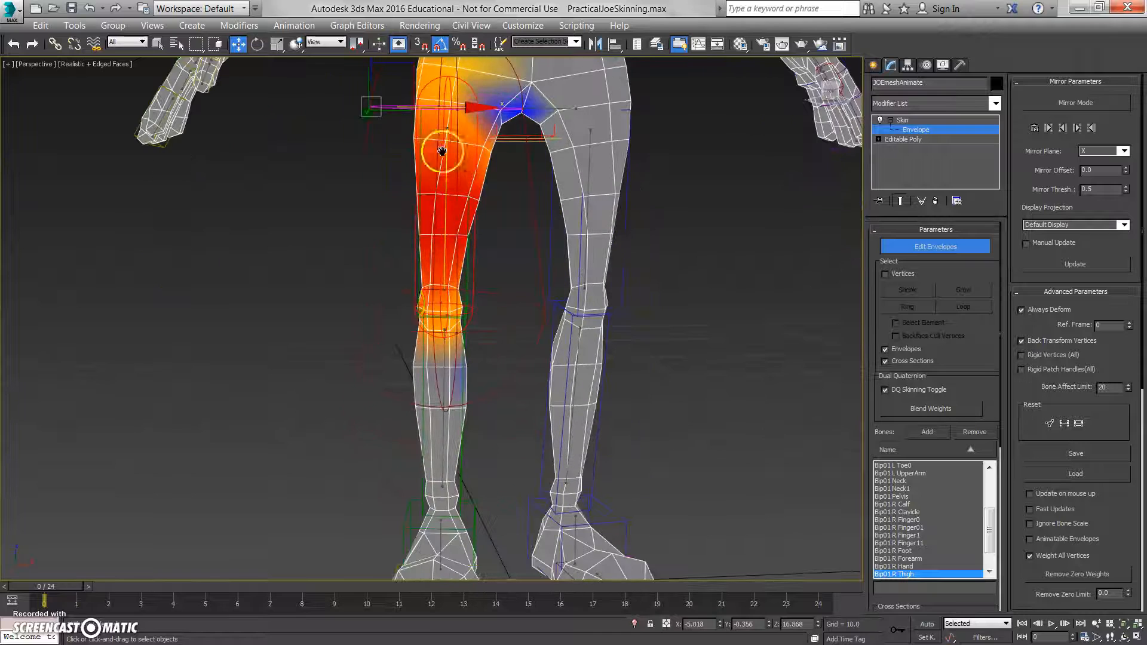
left_click(341, 310)
left_click_drag(406, 306, 452, 318)
middle_click_drag(433, 322, 447, 341, "alt")
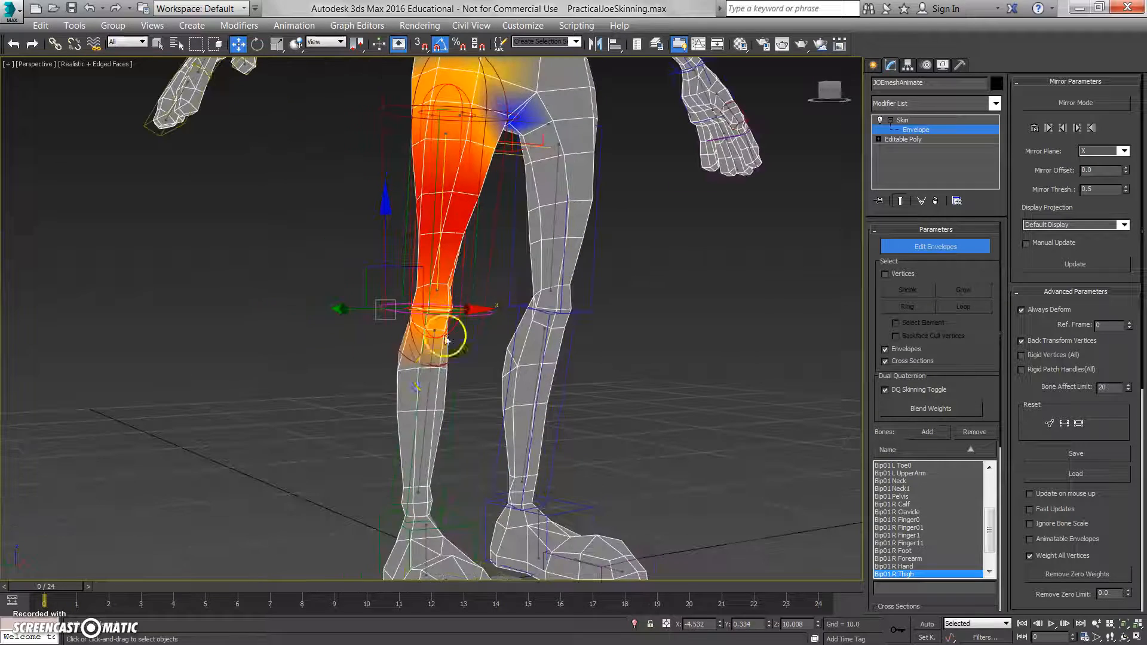
Select the Bip01 R Calf envelope and adjust its outer envelope at the knee, moving the control point to about Y 2.5, Z 10.5.
left_click(428, 390)
middle_click_drag(429, 390, 460, 284, "alt")
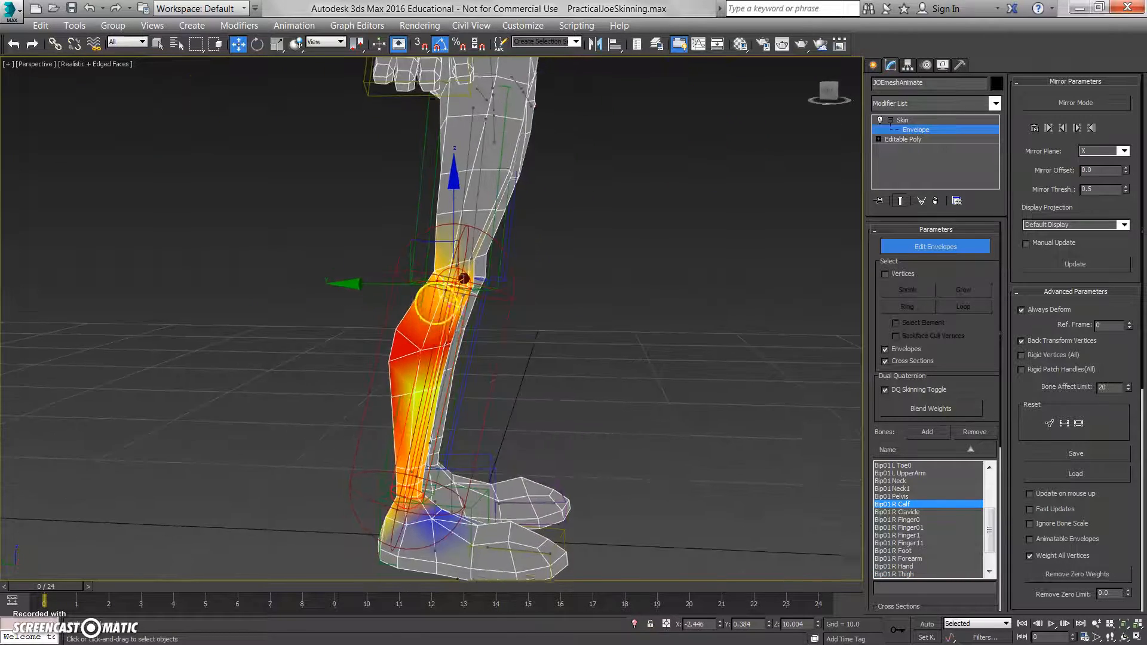
scroll(457, 275, "up", 3)
left_click(369, 249)
mouse_move(310, 249)
left_mouse_down()
mouse_move(288, 251)
mouse_move(304, 254)
left_mouse_up()
middle_click_drag(342, 278, 323, 143)
Shrink the Bip01 R Calf outer envelope at the ankle end.
middle_click_drag(376, 409, 341, 374, "alt")
scroll(353, 397, "up", 3)
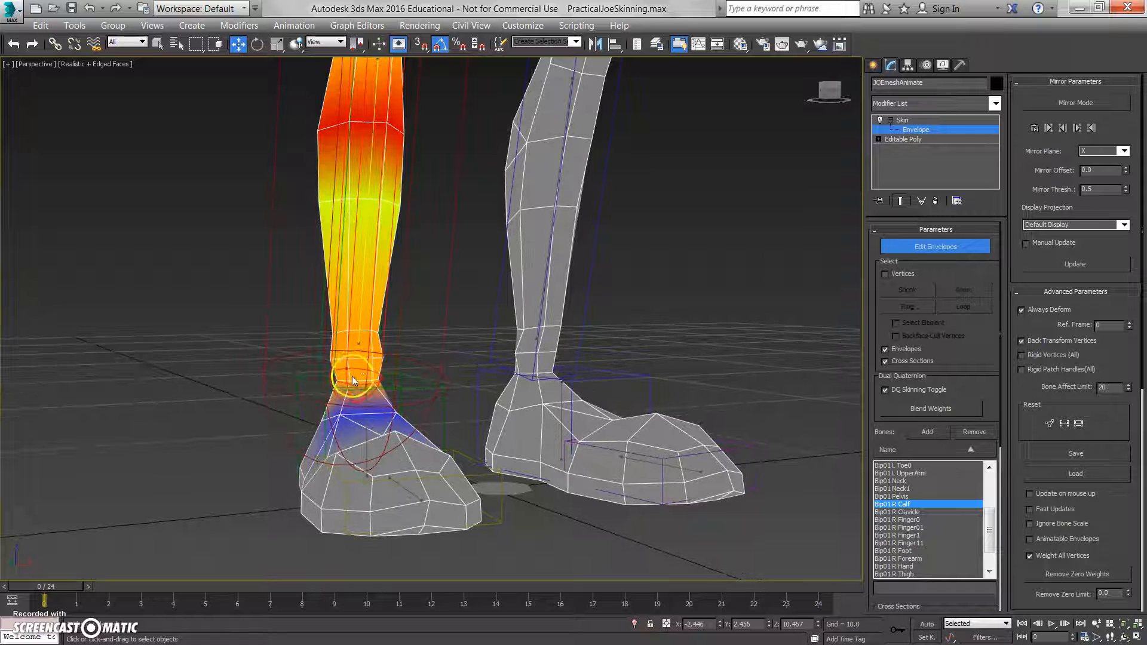
middle_click_drag(306, 389, 342, 381, "alt")
left_click_drag(351, 381, 371, 381)
middle_click_drag(371, 381, 516, 306, "alt")
Shrink the Bip01 R Foot outer envelope at the ankle, moving its control point to about Y -1.6, Z 2.4.
left_click(371, 380)
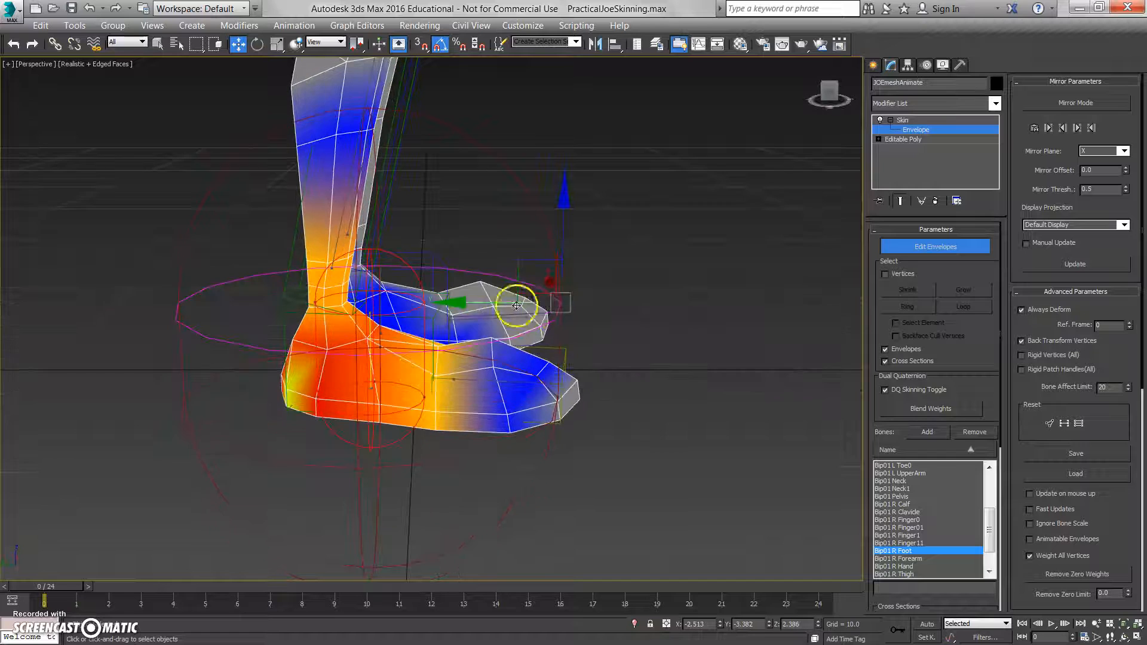
left_click_drag(484, 303, 407, 309)
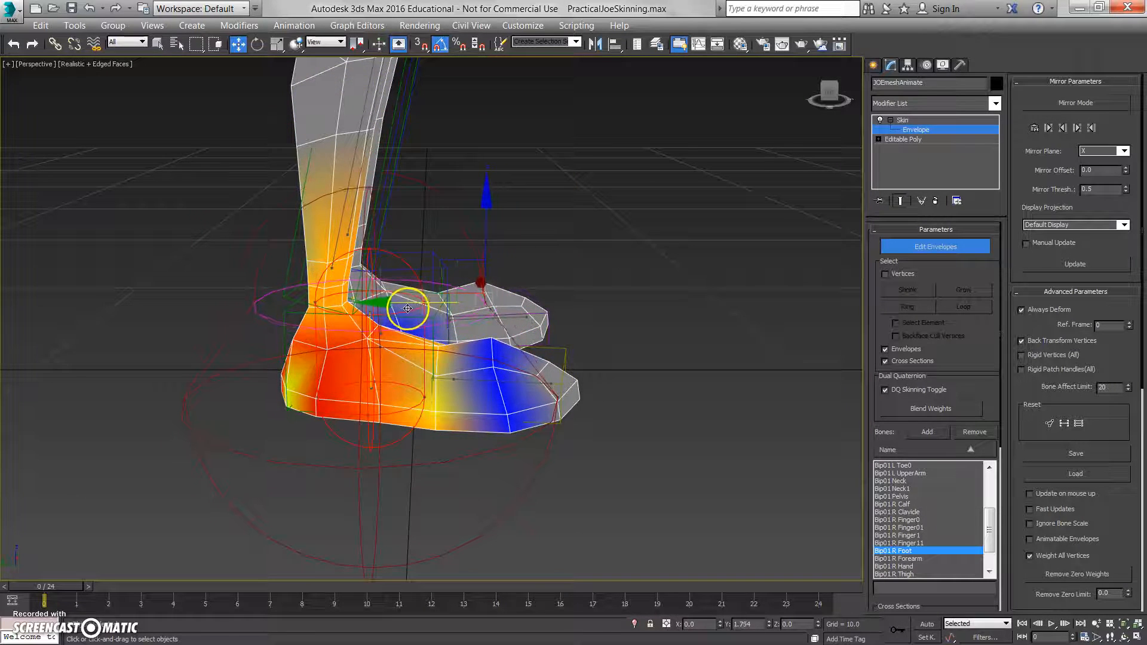
middle_click_drag(410, 309, 501, 357, "alt")
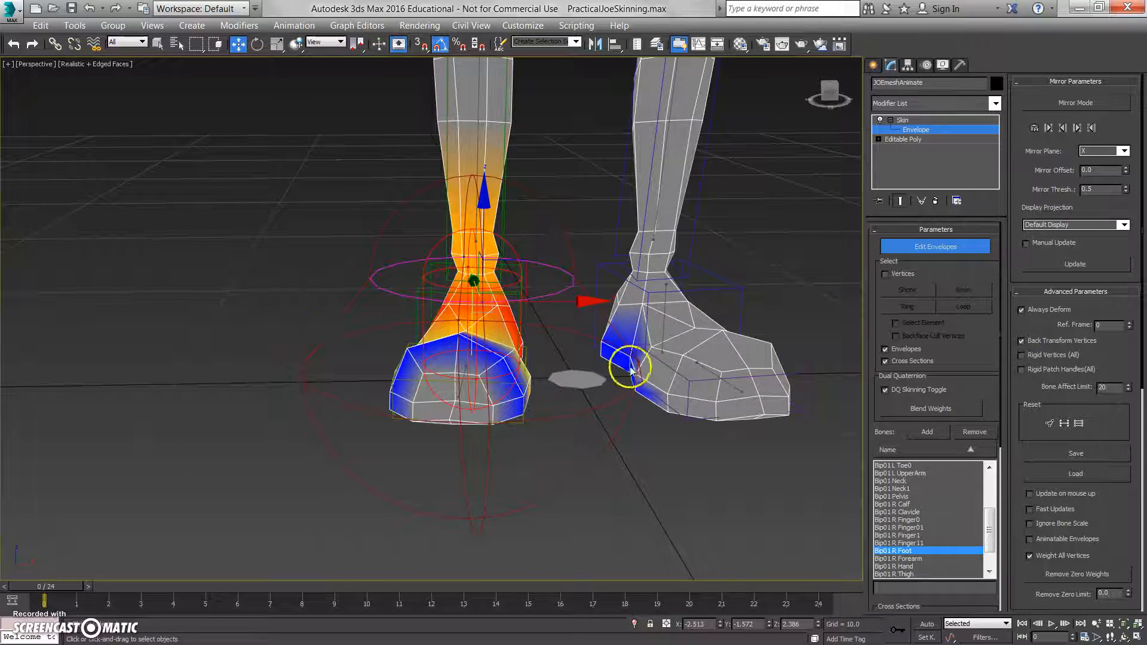
Shrink the Bip01 R Foot outer envelope at the sole end by moving the control point behind the heel inward.
left_click(300, 365)
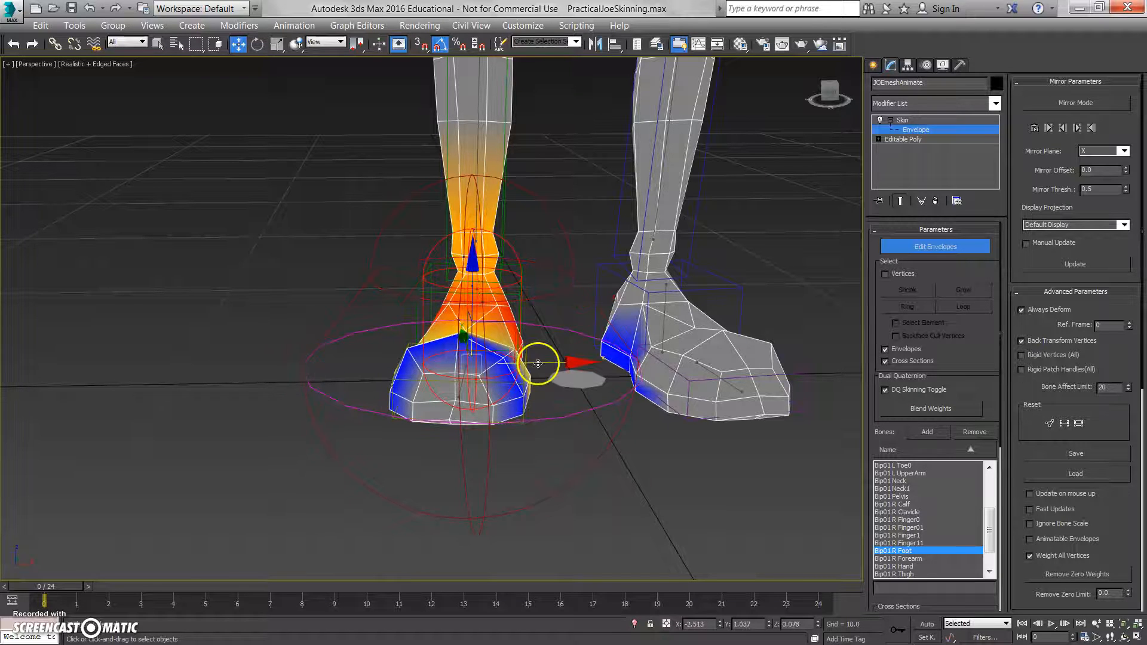
middle_click_drag(328, 382, 638, 385, "alt")
left_click(315, 335)
middle_click_drag(346, 351, 349, 349, "alt")
left_click_drag(246, 329, 300, 348)
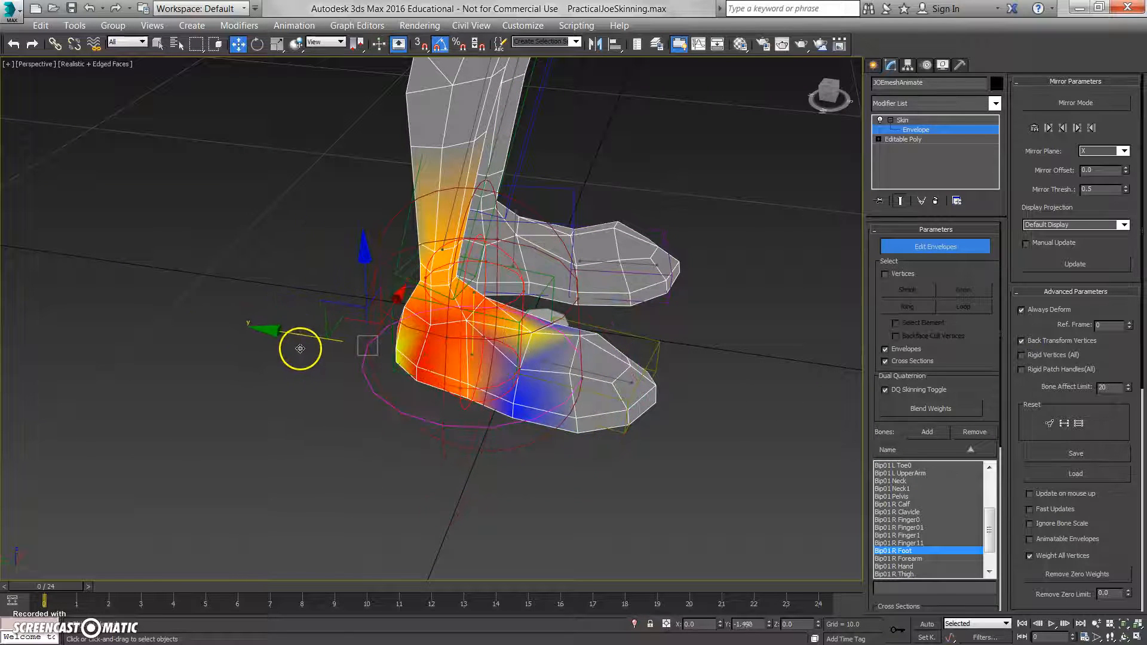
Shrink the Bip01 R Toe0 outer envelope at both ends, moving the toe-tip control point to about X -0.7, Y -3.8, Z 0.6.
middle_click_drag(410, 358, 666, 316, "alt")
left_click(594, 336)
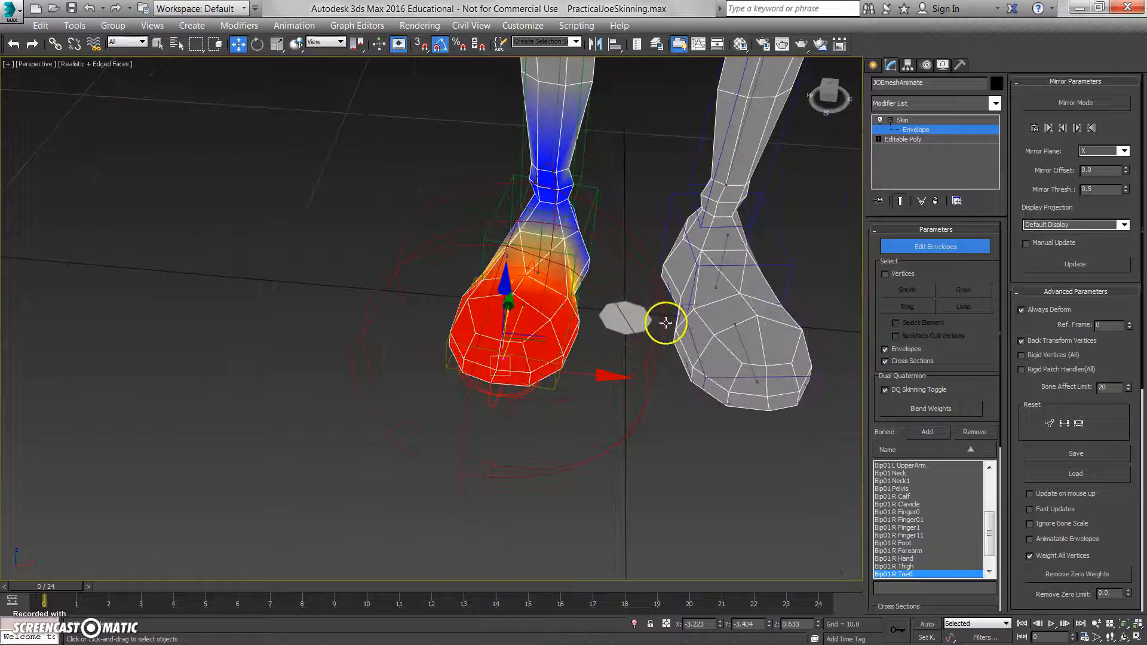
left_click(663, 327)
left_click_drag(720, 328, 670, 333)
left_click_drag(650, 398, 598, 401)
Compare the envelopes and weights of Bip01 R Thigh and Bip01 L Thigh, and inspect the whole figure.
middle_click_drag(588, 404, 538, 420, "alt")
scroll(566, 435, "down", 3)
scroll(539, 419, "down", 3)
middle_click_drag(517, 258, 493, 309, "alt")
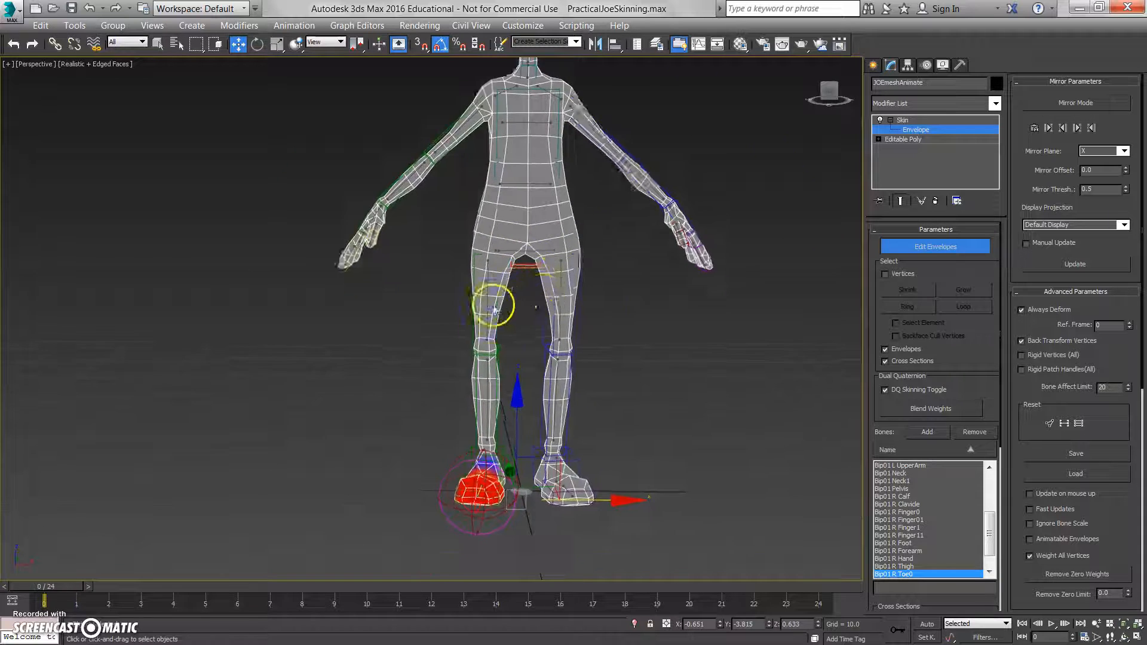
scroll(494, 310, "up", 2)
left_click(486, 299)
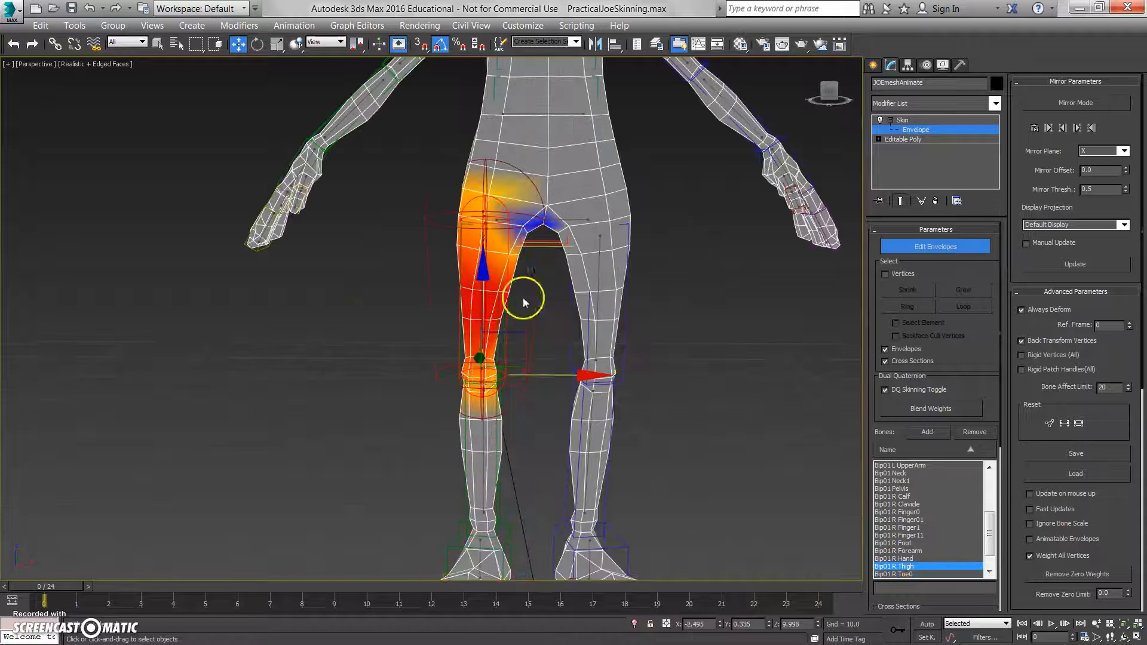
left_click(597, 293)
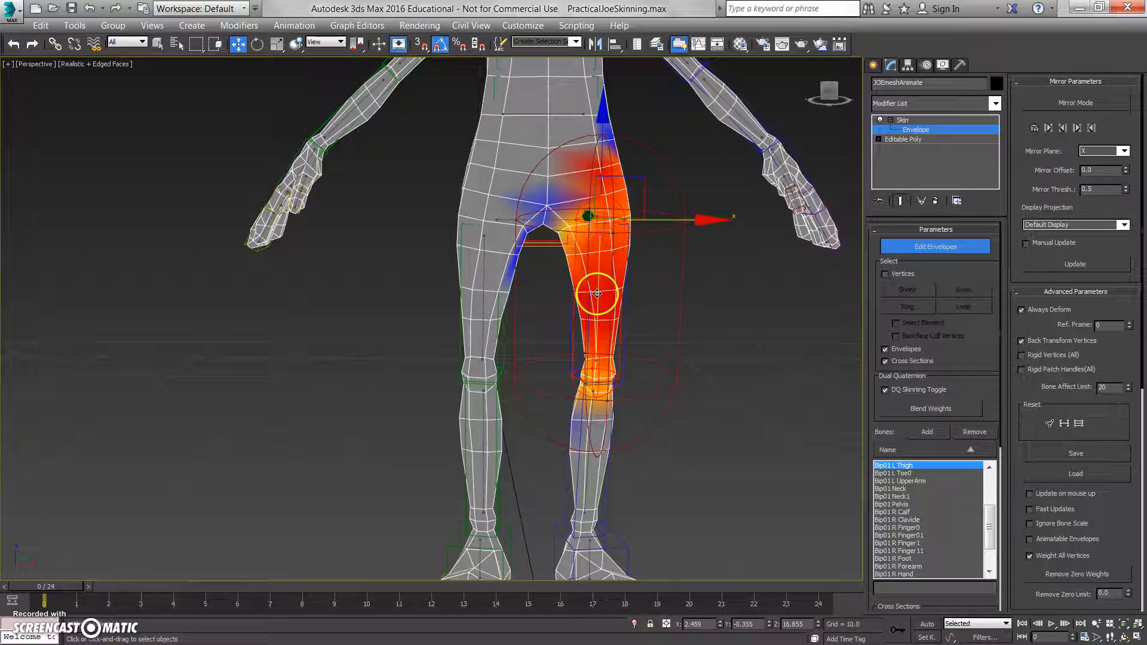
left_click(480, 309)
left_click(598, 303)
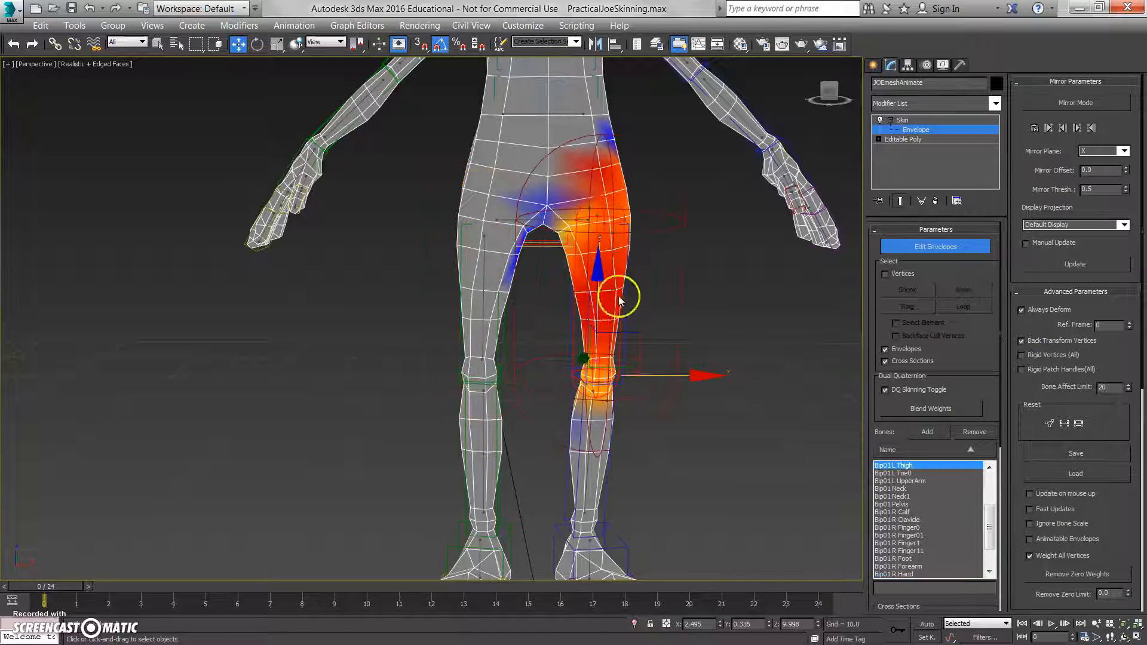
left_click(483, 303)
scroll(517, 307, "down", 5)
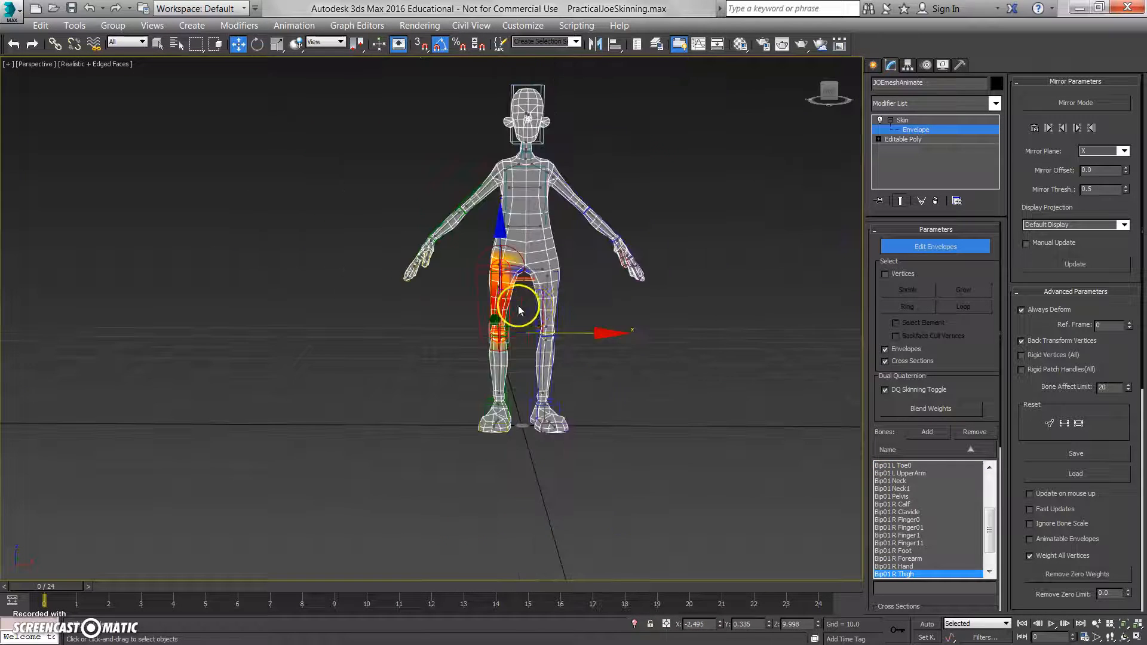
scroll(534, 311, "up", 5)
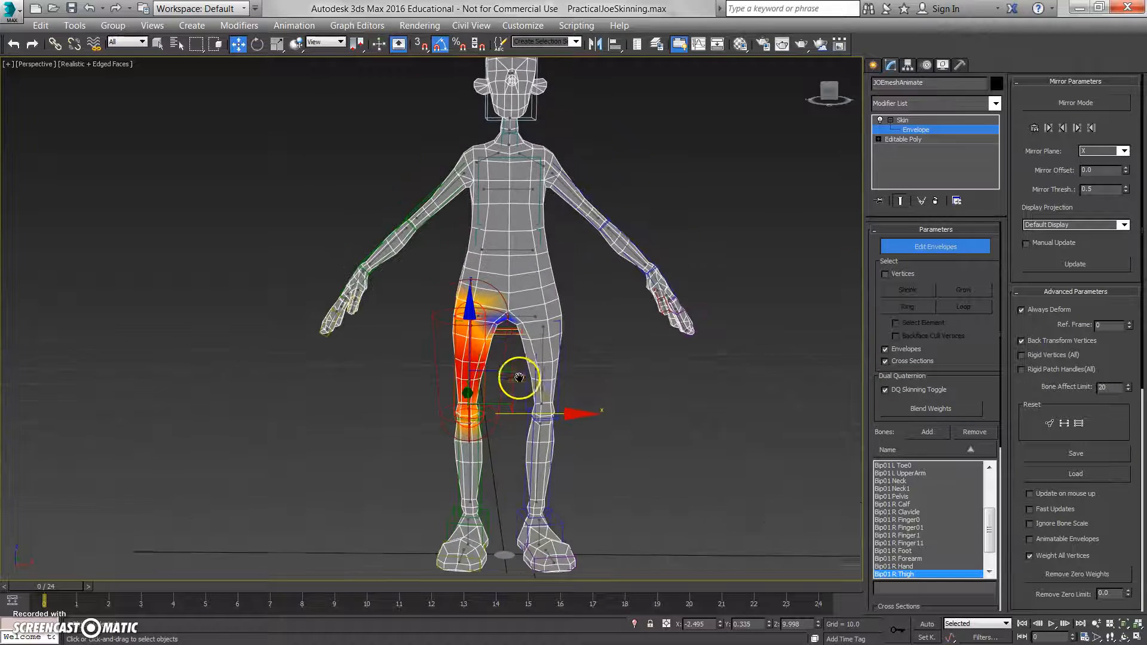
middle_click_drag(528, 358, 517, 390)
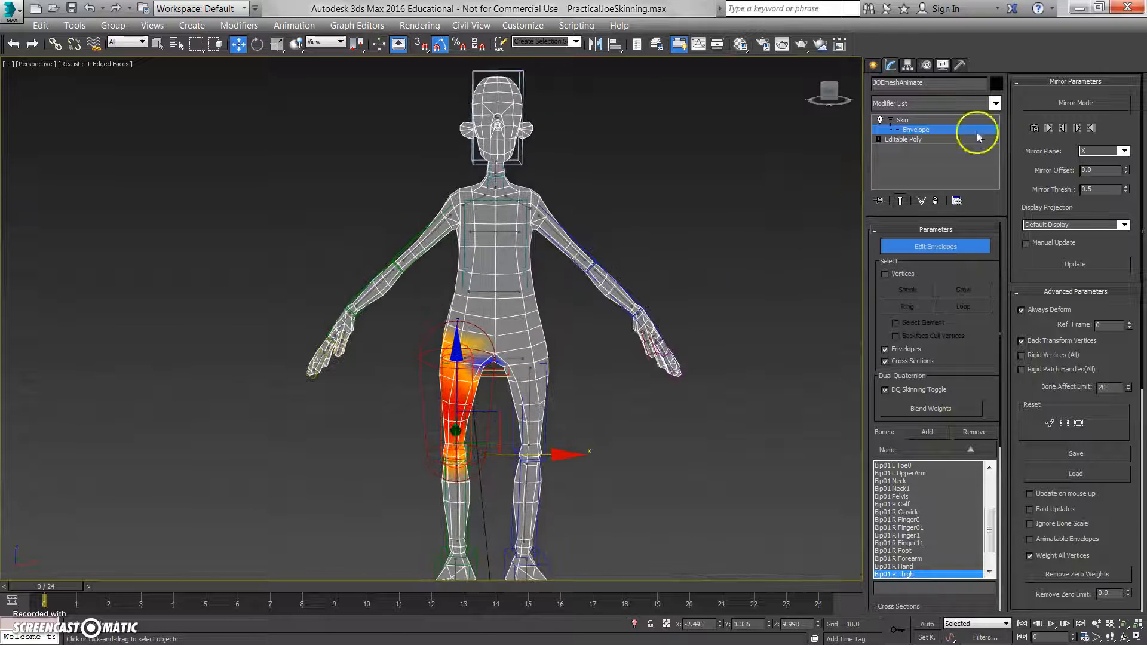
Turn on the Skin modifier's Mirror Mode and inspect the matched bones and vertices on both sides of the figure.
left_click(1064, 103)
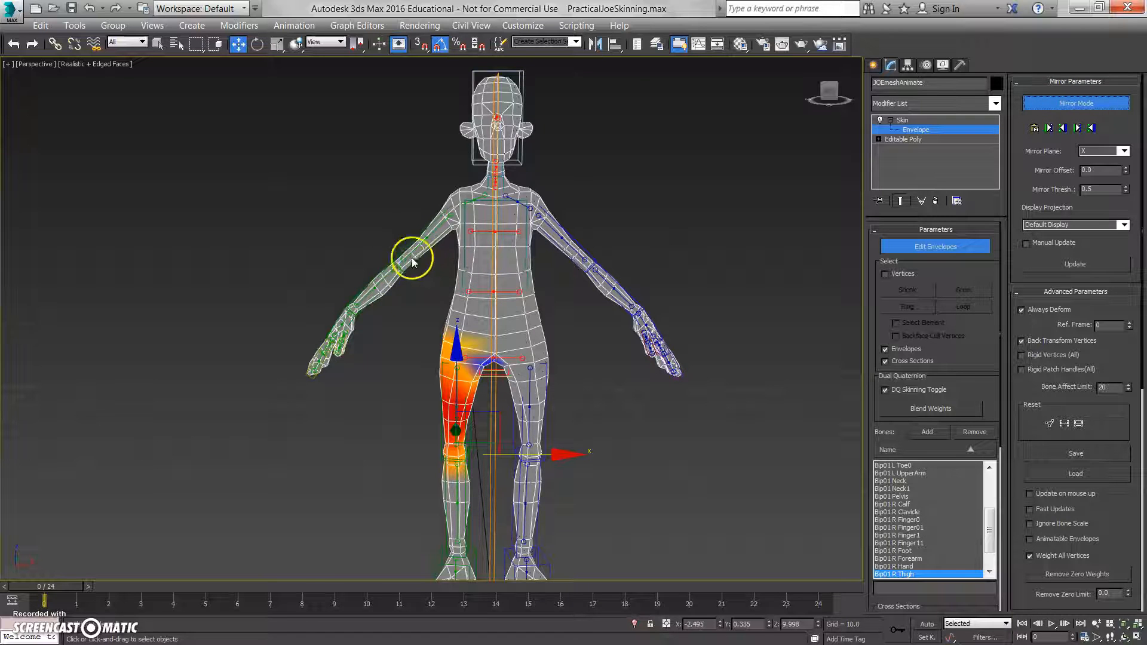
scroll(417, 256, "up", 4)
middle_click_drag(418, 256, 465, 339)
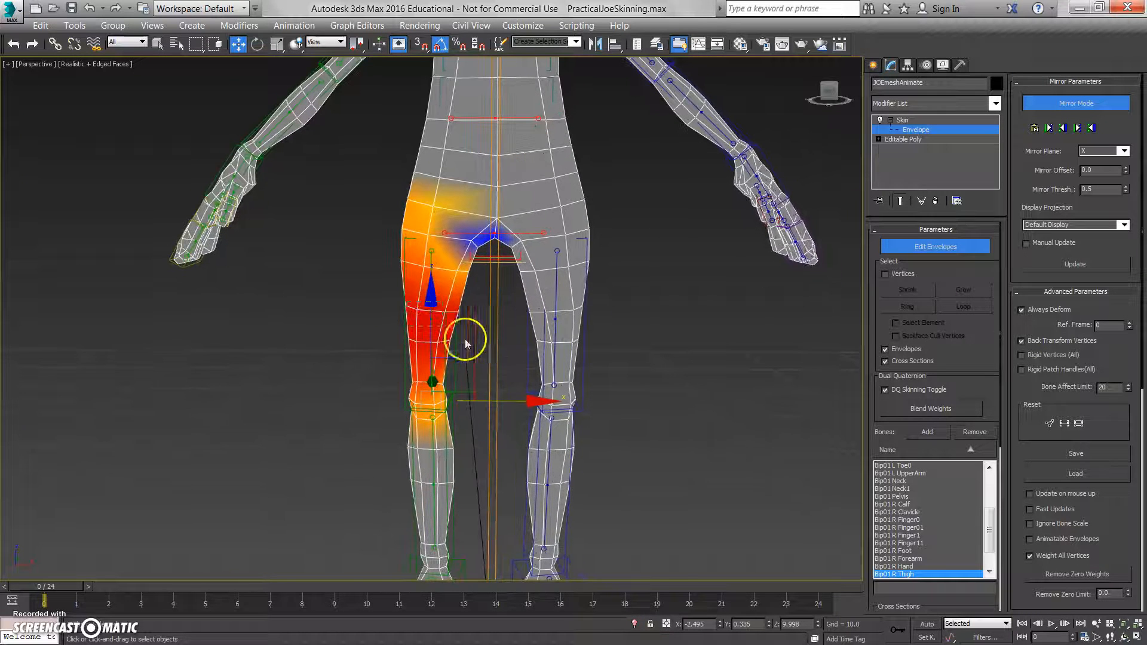
middle_click_drag(427, 374, 538, 248, "alt")
scroll(561, 356, "down", 4)
scroll(519, 326, "down", 3)
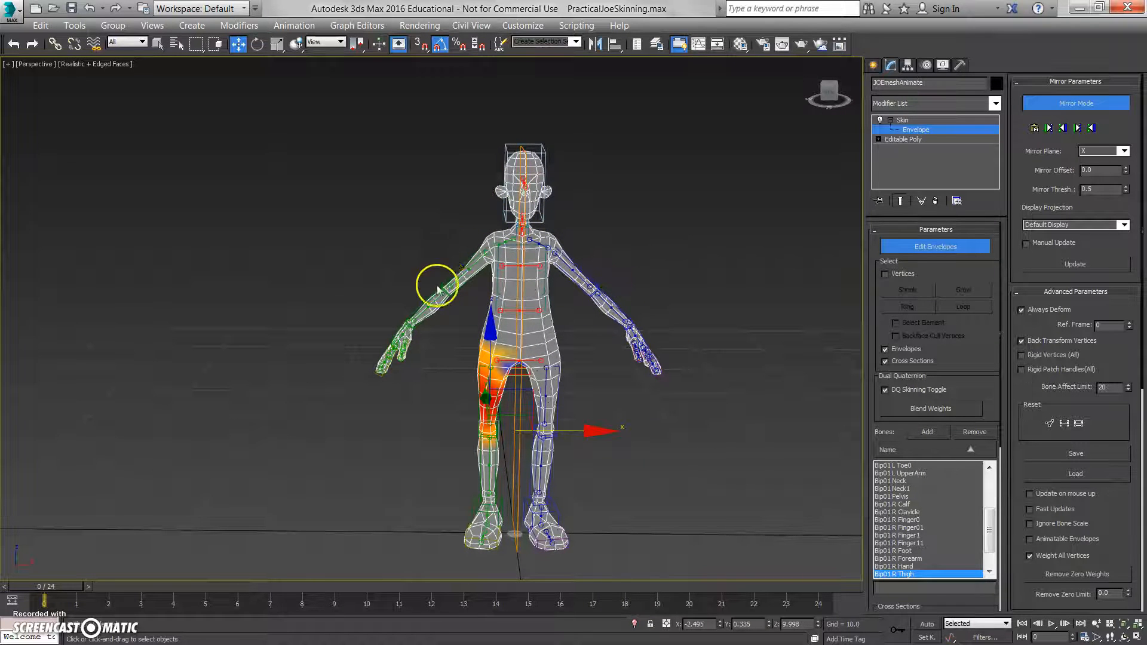
Paste the green right-side bones' envelope settings onto the blue left-side bones and turn off Mirror Mode.
middle_click_drag(470, 298, 482, 301, "alt")
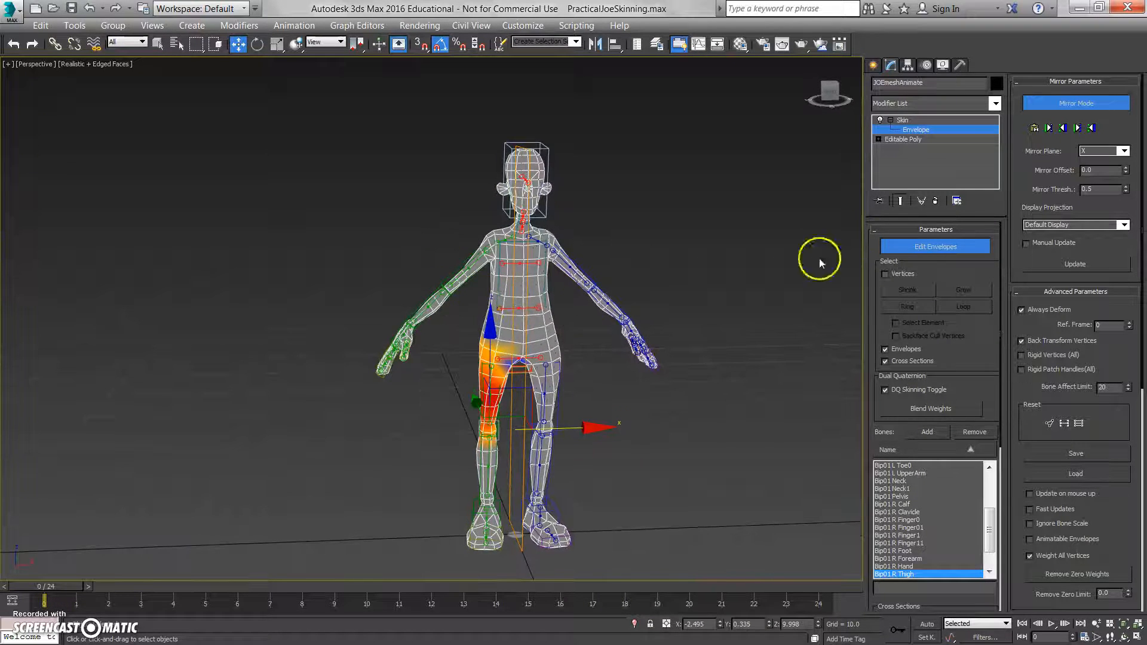
left_click(1063, 129)
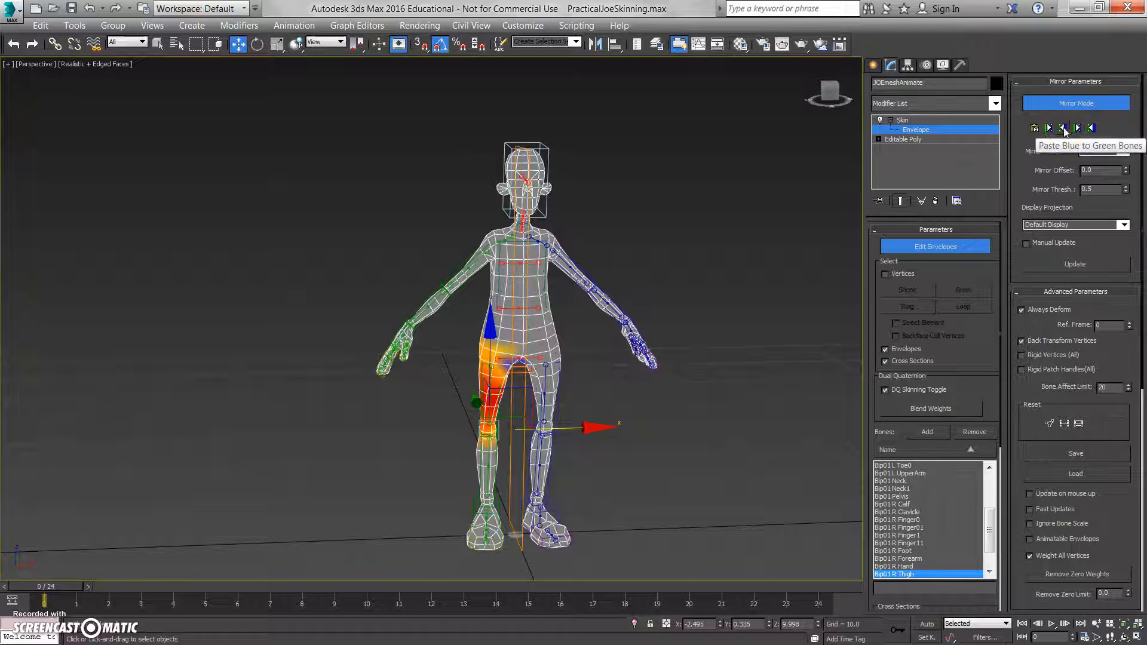
left_click(482, 257)
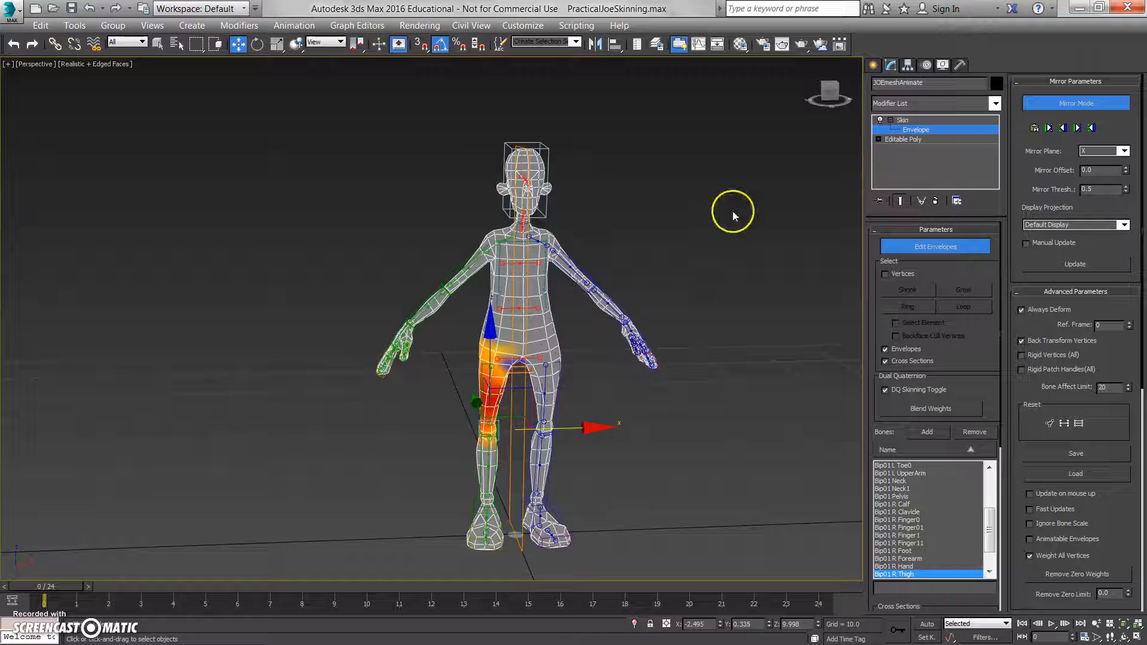
left_click(1079, 131)
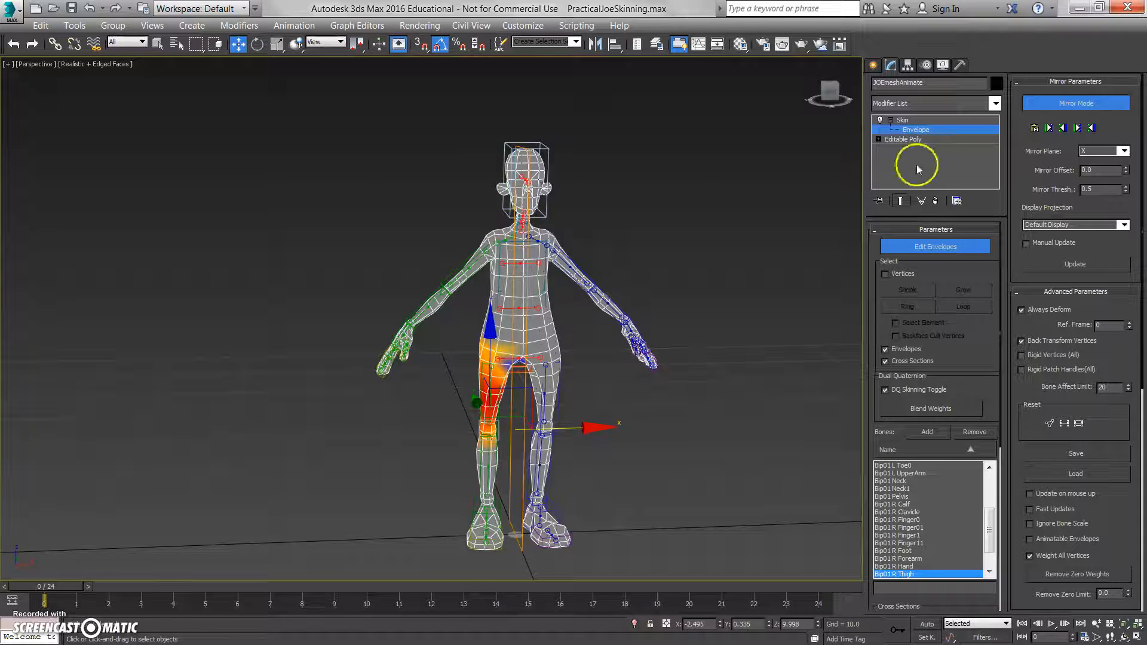
left_click(1050, 130)
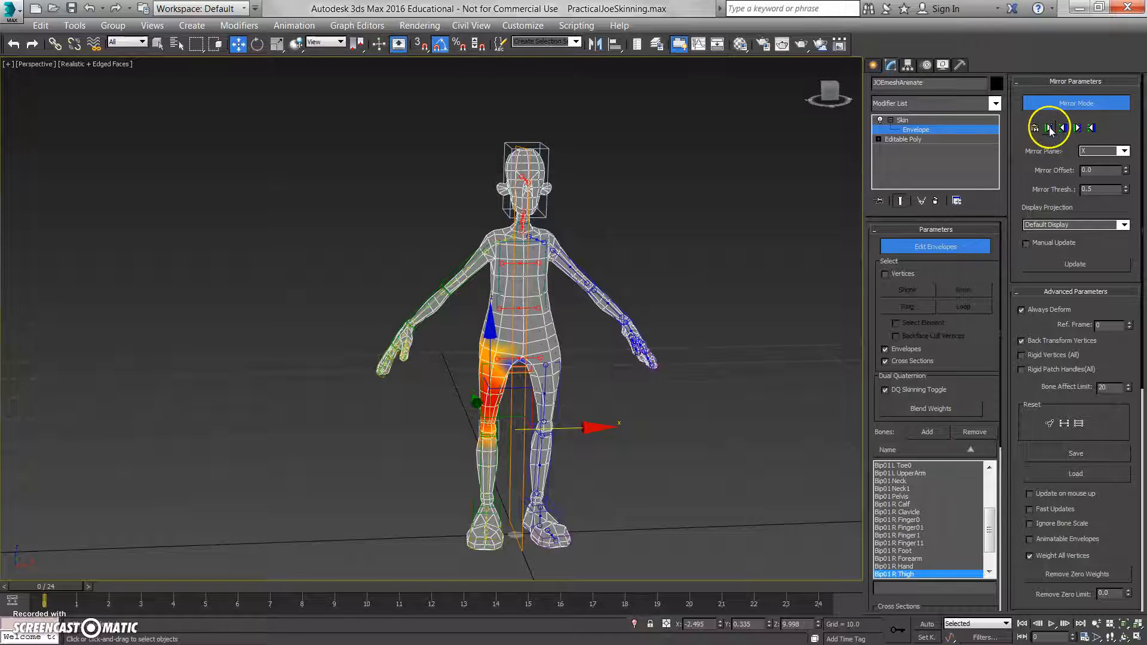
left_click(1058, 103)
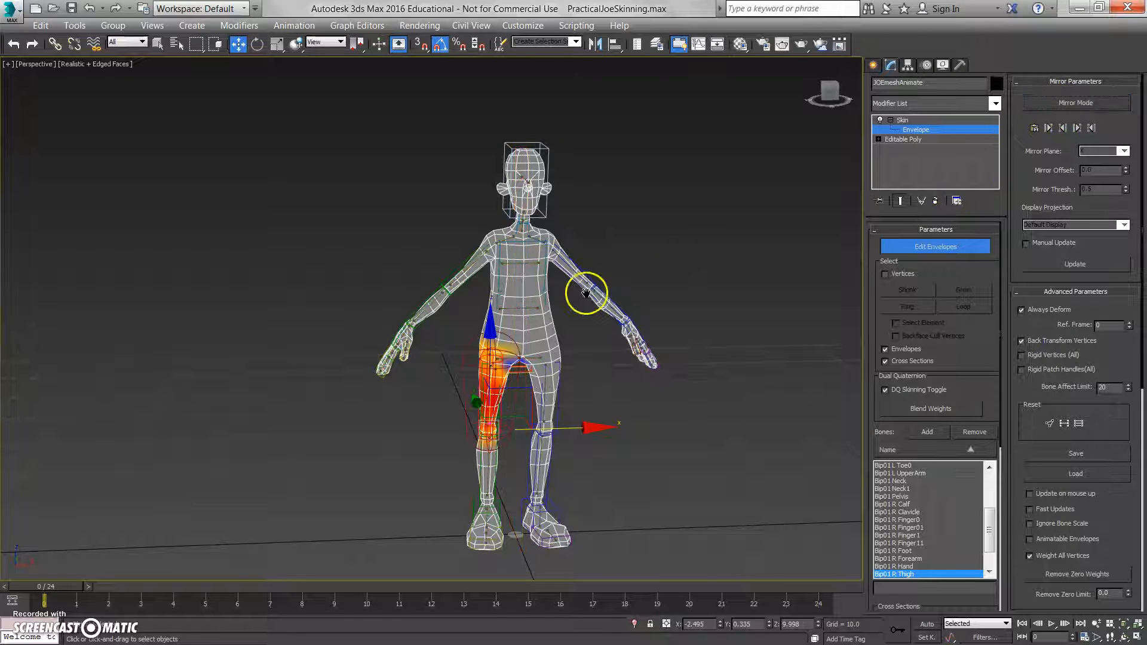
Compare the envelopes and weights of Bip01 R UpperArm and Bip01 L UpperArm, and inspect Bip01 L Forearm.
scroll(582, 293, "up", 4)
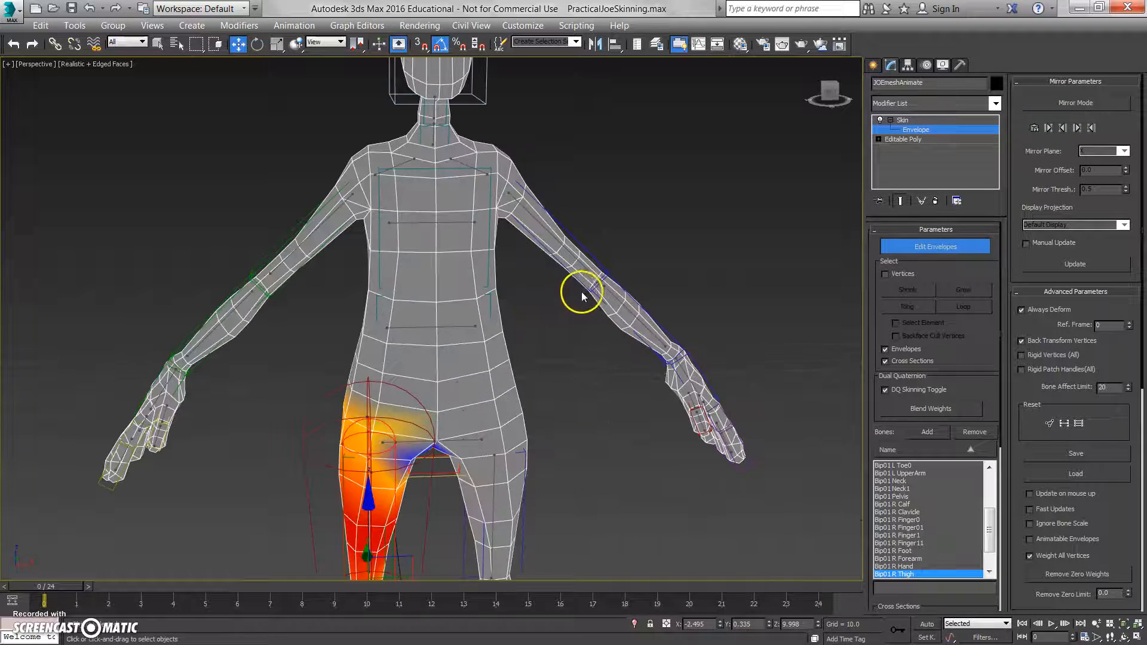
left_click(320, 227)
middle_click_drag(320, 227, 340, 258)
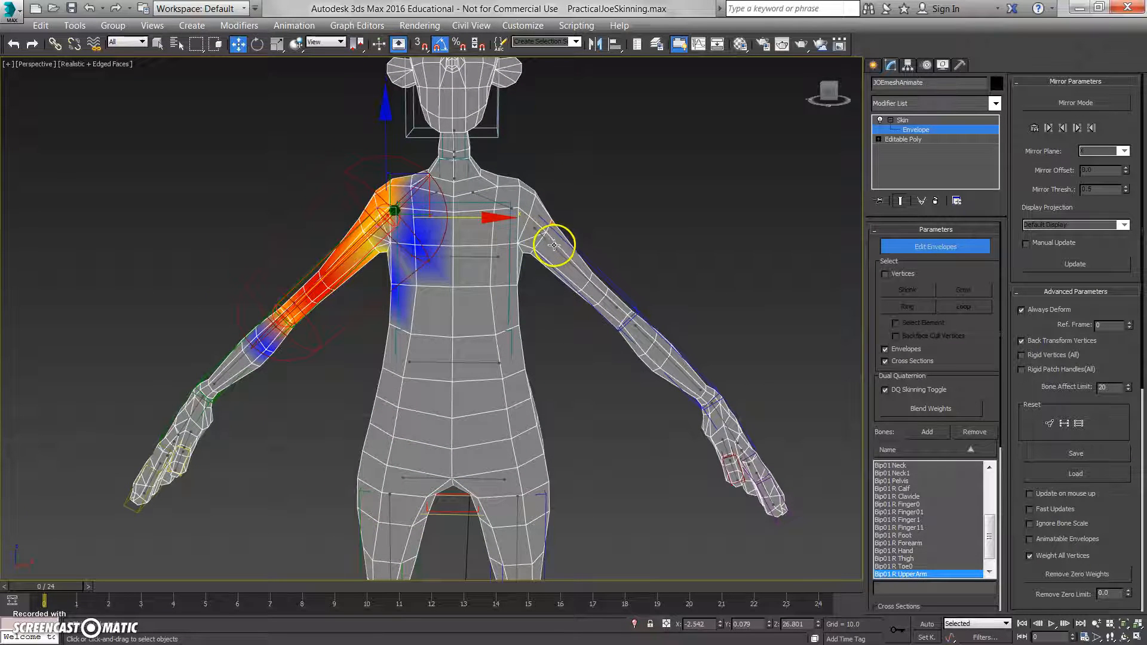
left_click(554, 245)
left_click(356, 254)
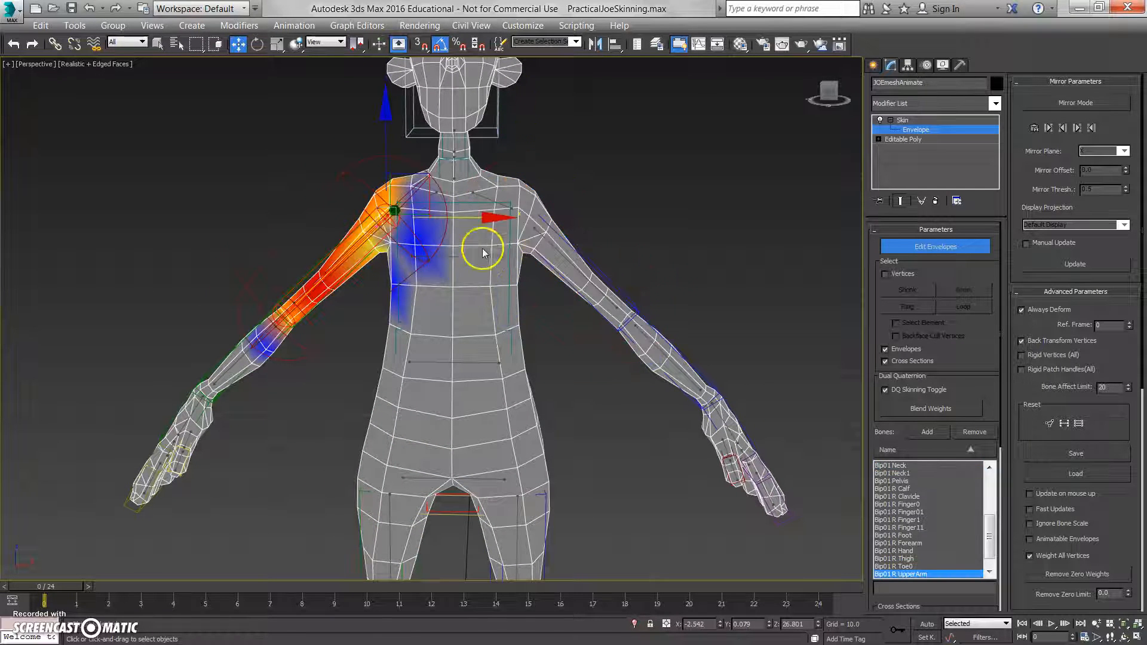
left_click(552, 244)
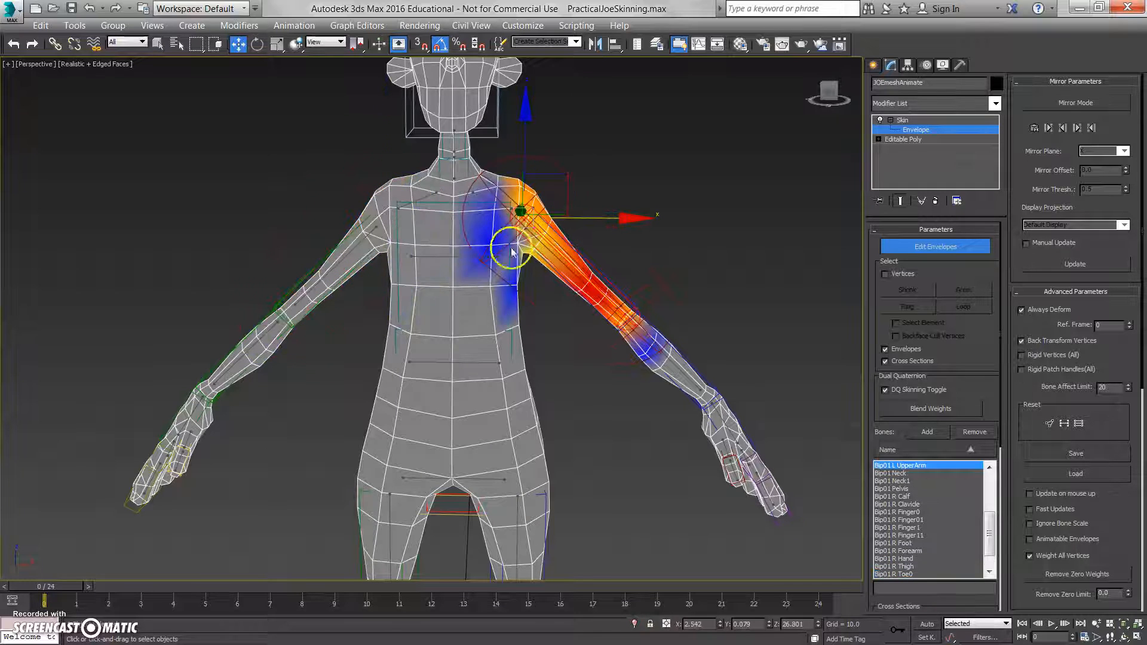
scroll(508, 247, "up", 1)
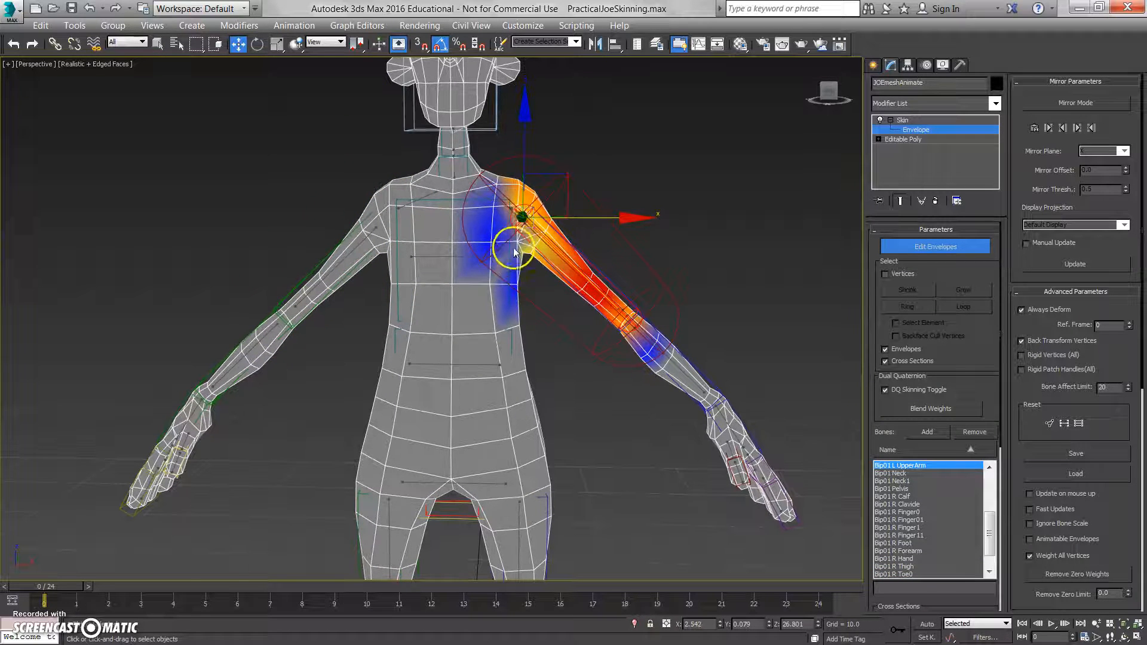
left_click(677, 364)
middle_click_drag(678, 366, 676, 308)
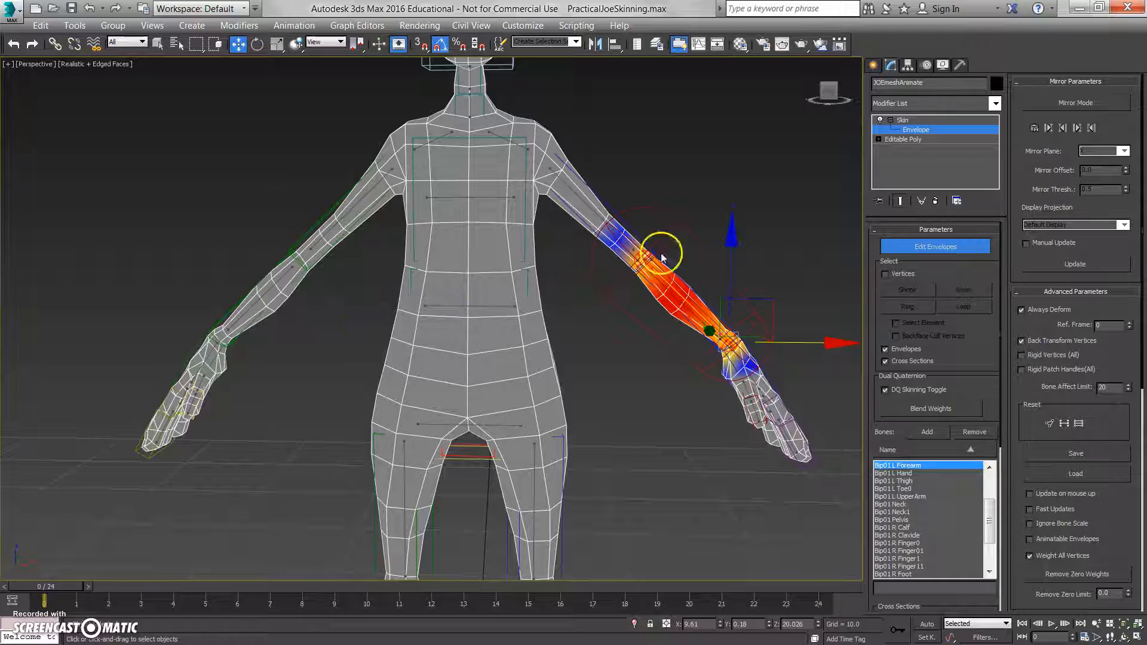
scroll(610, 300, "up", 4)
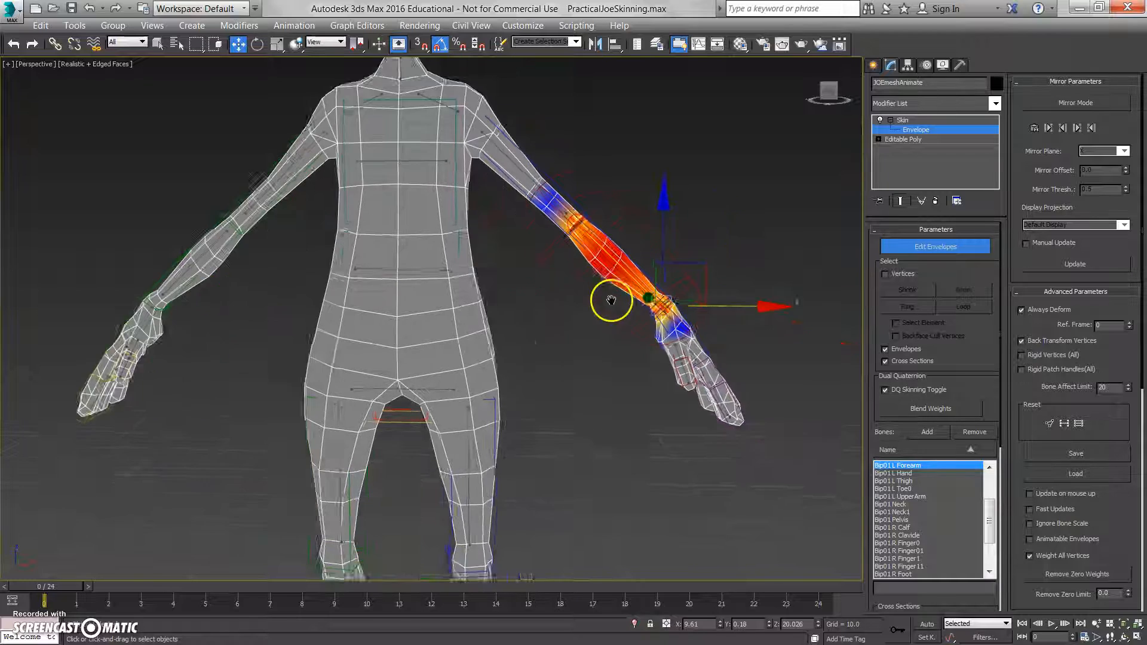
Compare the mirrored envelopes and weights of both thighs, and inspect Bip01 L Calf from an angle.
middle_click_drag(550, 205, 582, 352)
middle_click_drag(583, 353, 604, 107)
middle_click_drag(556, 374, 466, 281)
left_click(530, 301)
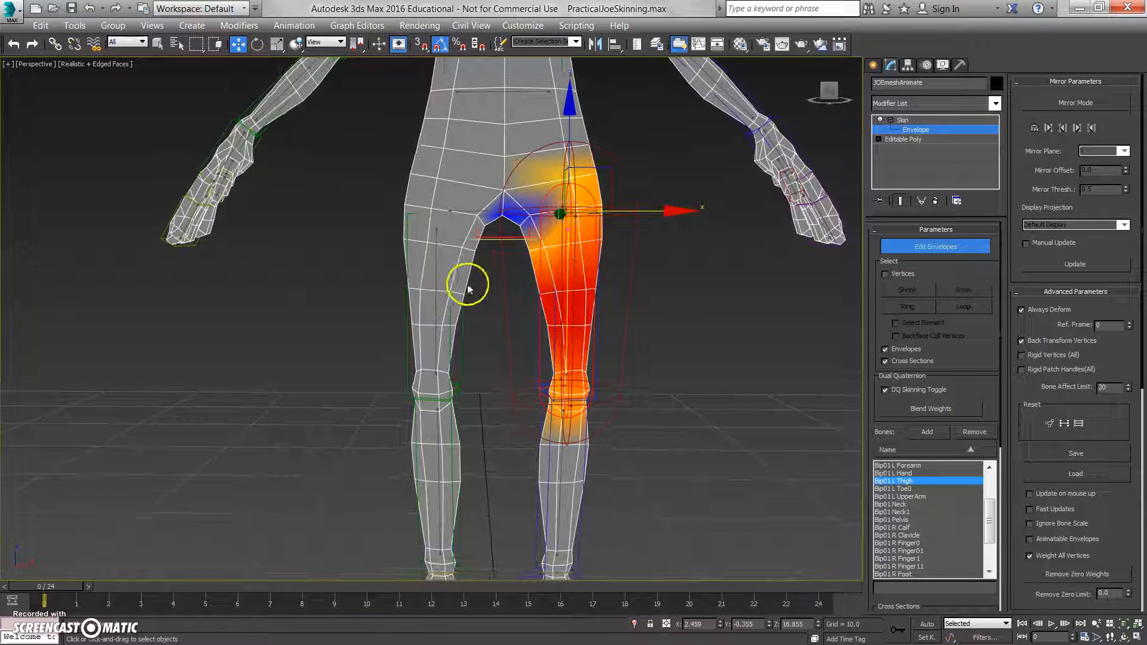
left_click(436, 274)
left_click(569, 285)
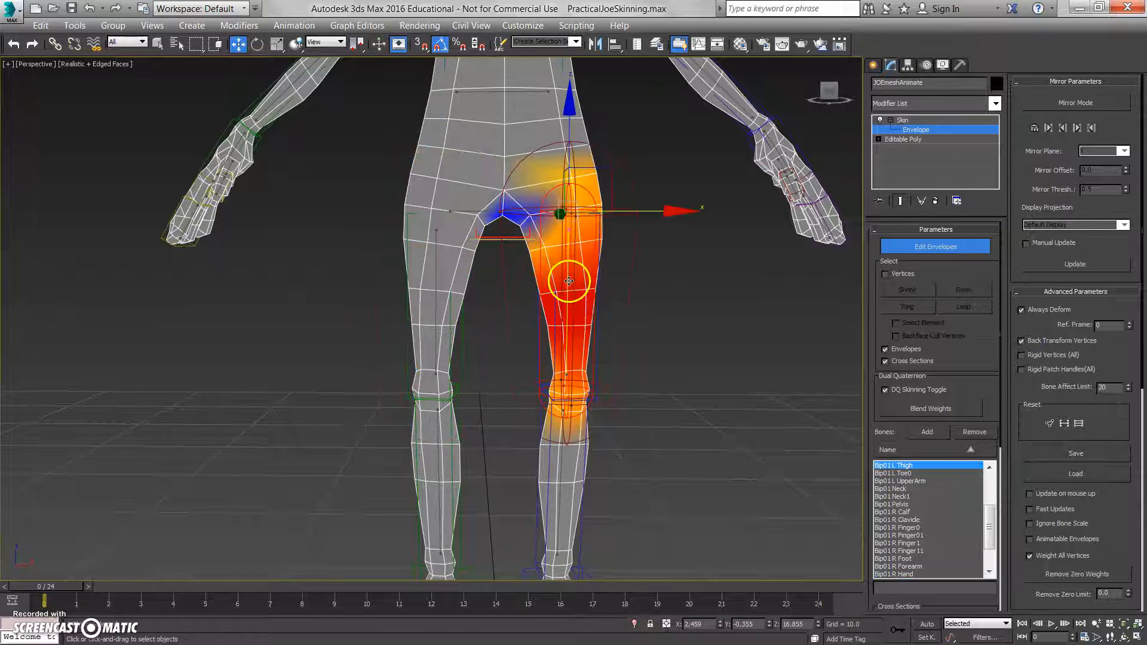
scroll(568, 312, "down", 4)
left_click(560, 338)
middle_click_drag(561, 341, 582, 426, "alt")
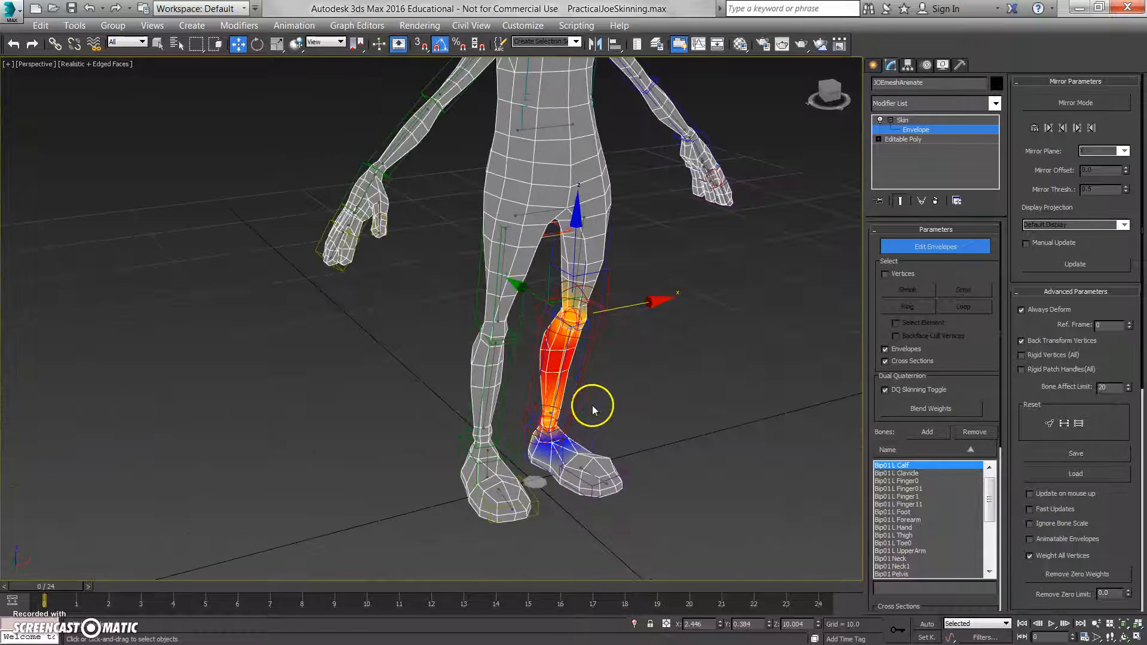
Exit envelope editing on the Skin modifier and deselect the character mesh.
scroll(591, 393, "down", 5)
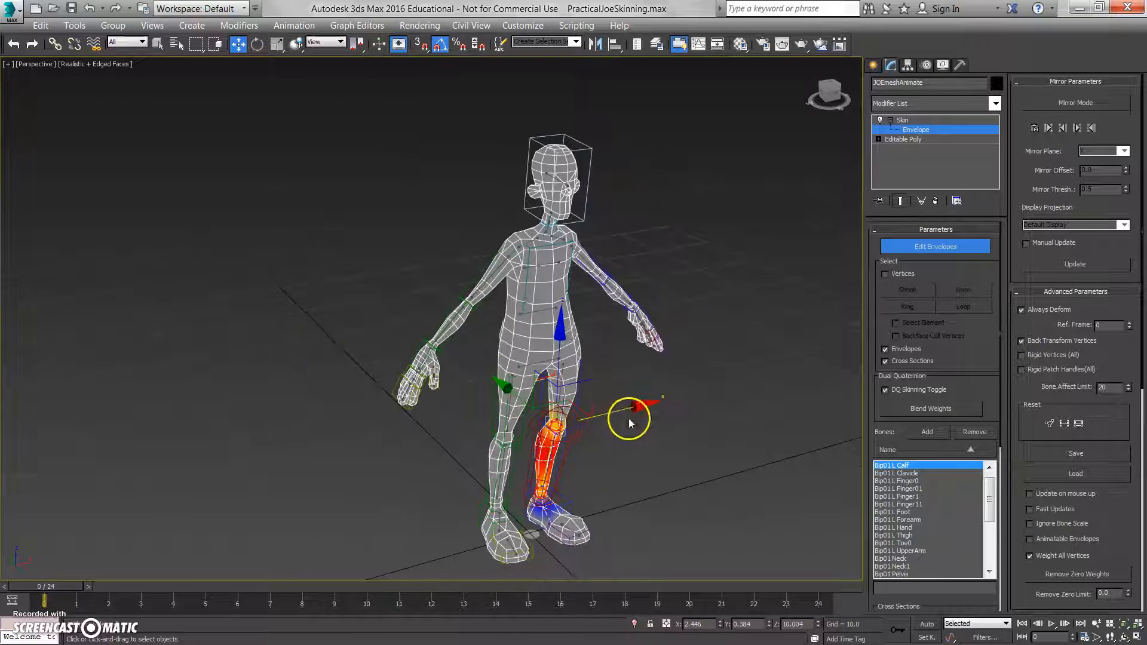
middle_click_drag(629, 419, 598, 390)
left_click(921, 246)
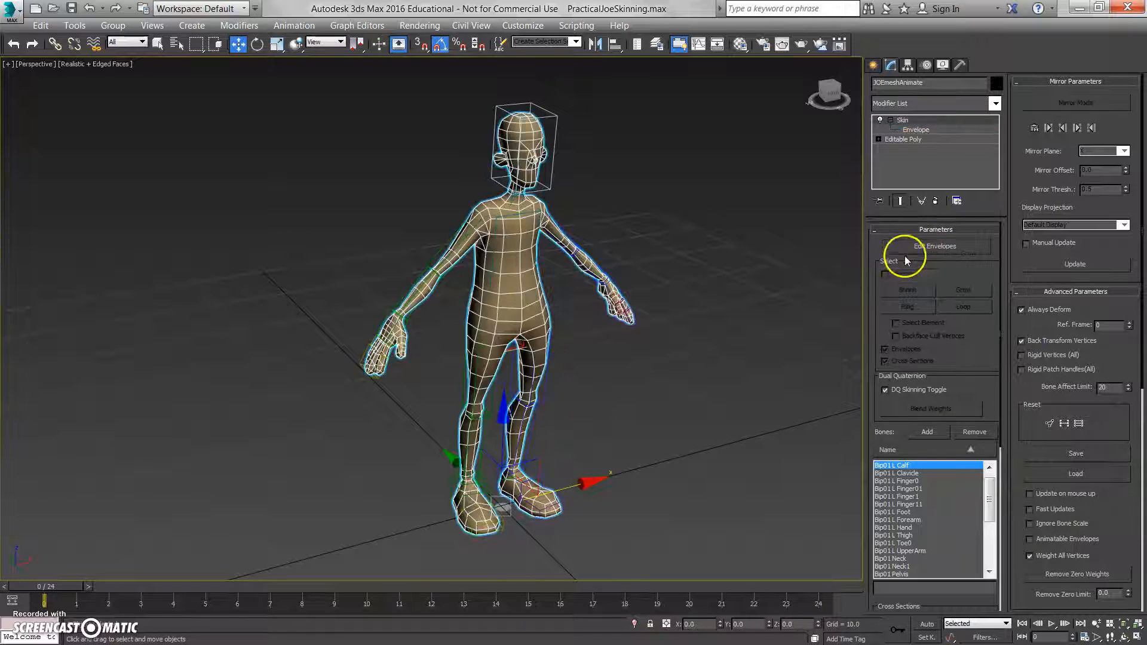
left_click(133, 108)
Save the scene as a new file named PracticalJoeSkinning1.max.
left_click(10, 18)
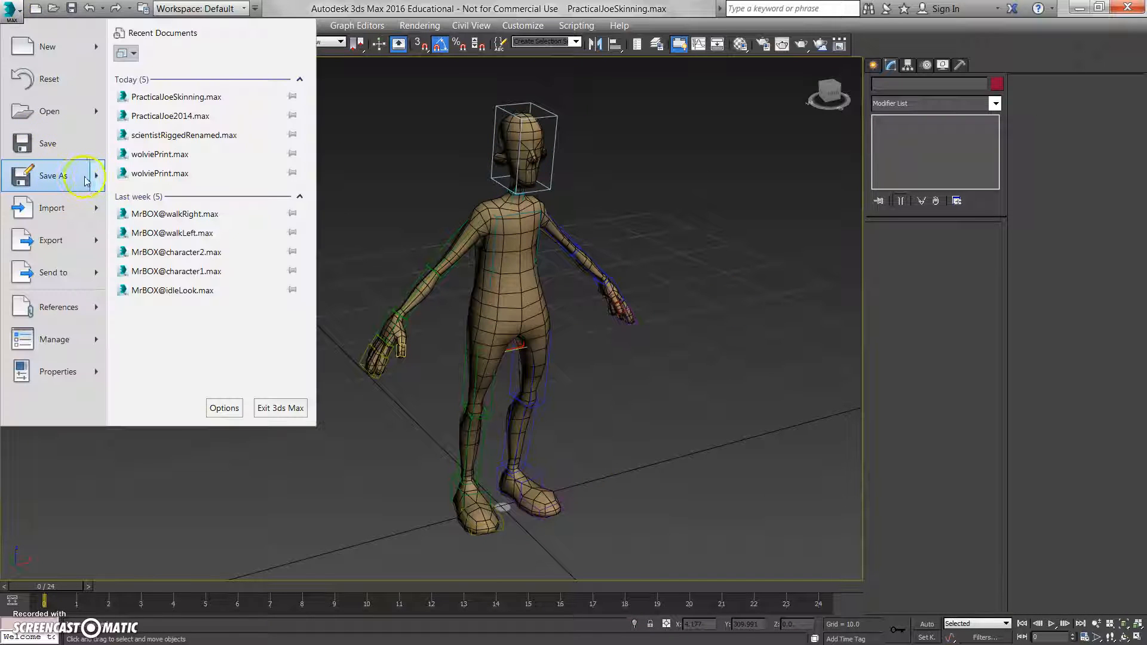
left_click(149, 77)
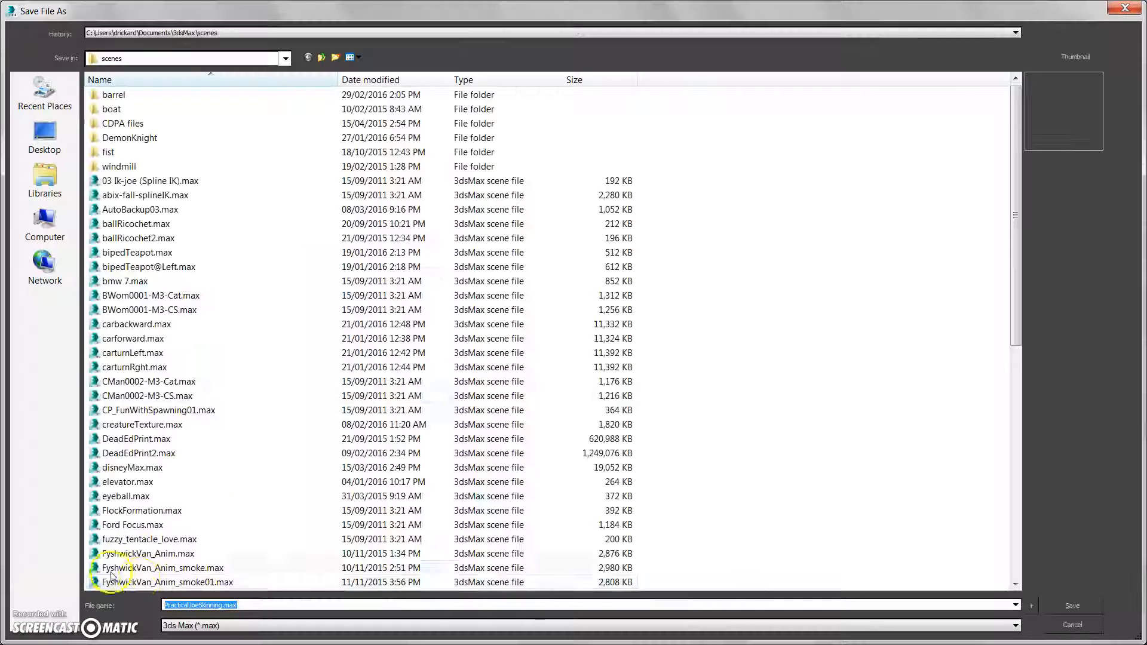
left_click(230, 606)
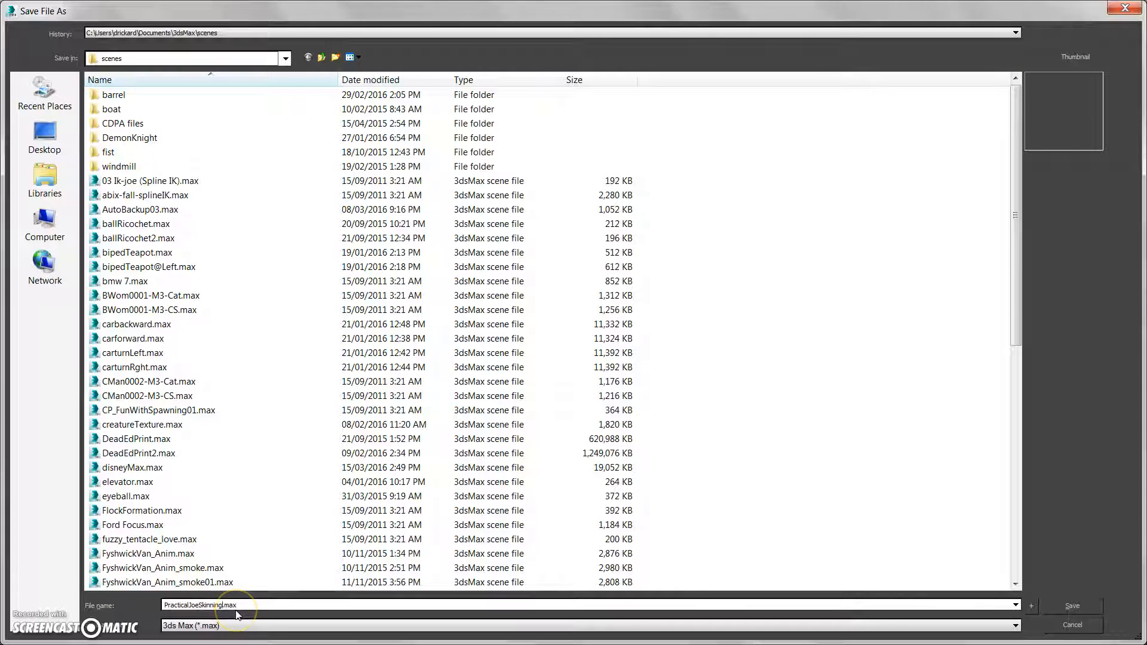
type("1")
key("Return")
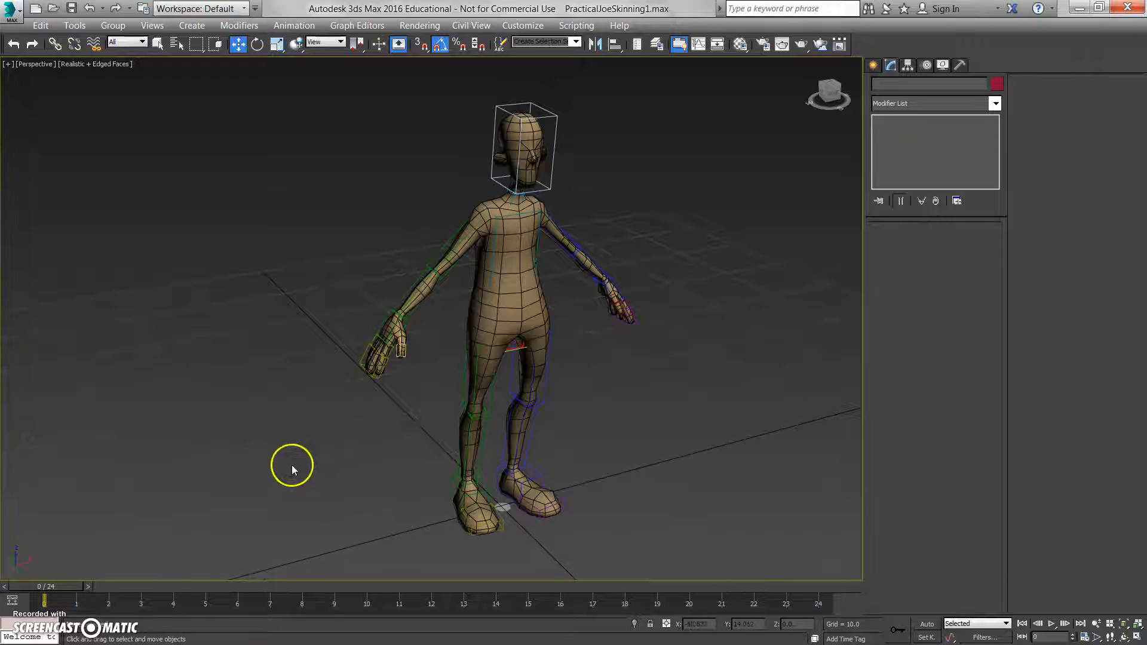
middle_click_drag(371, 455, 456, 461, "alt")
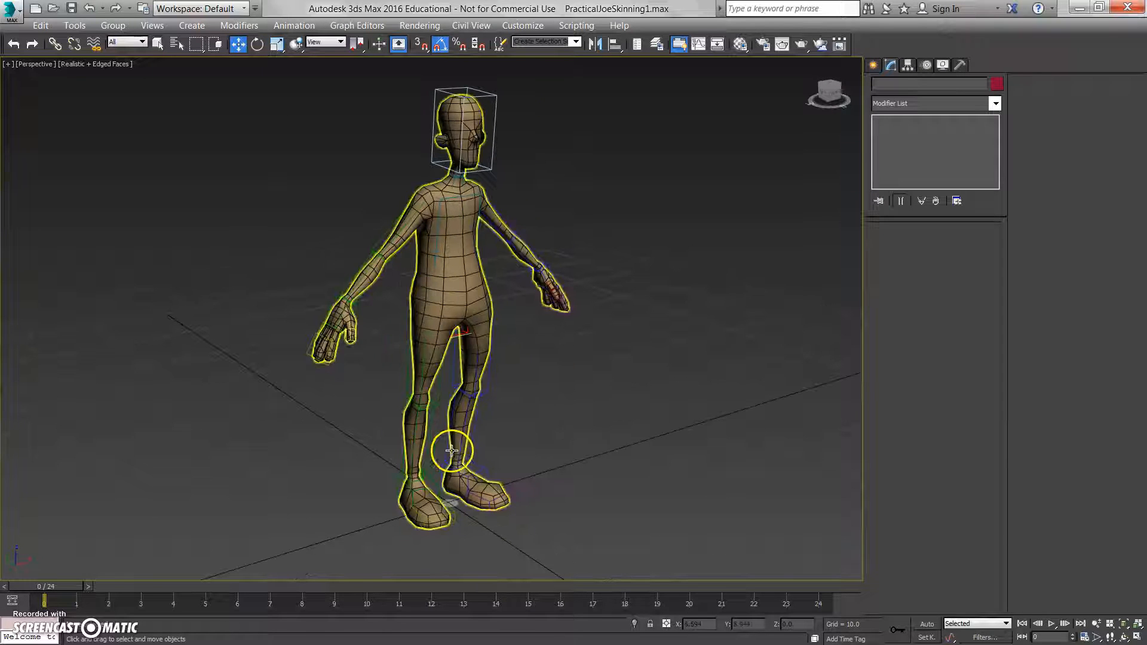